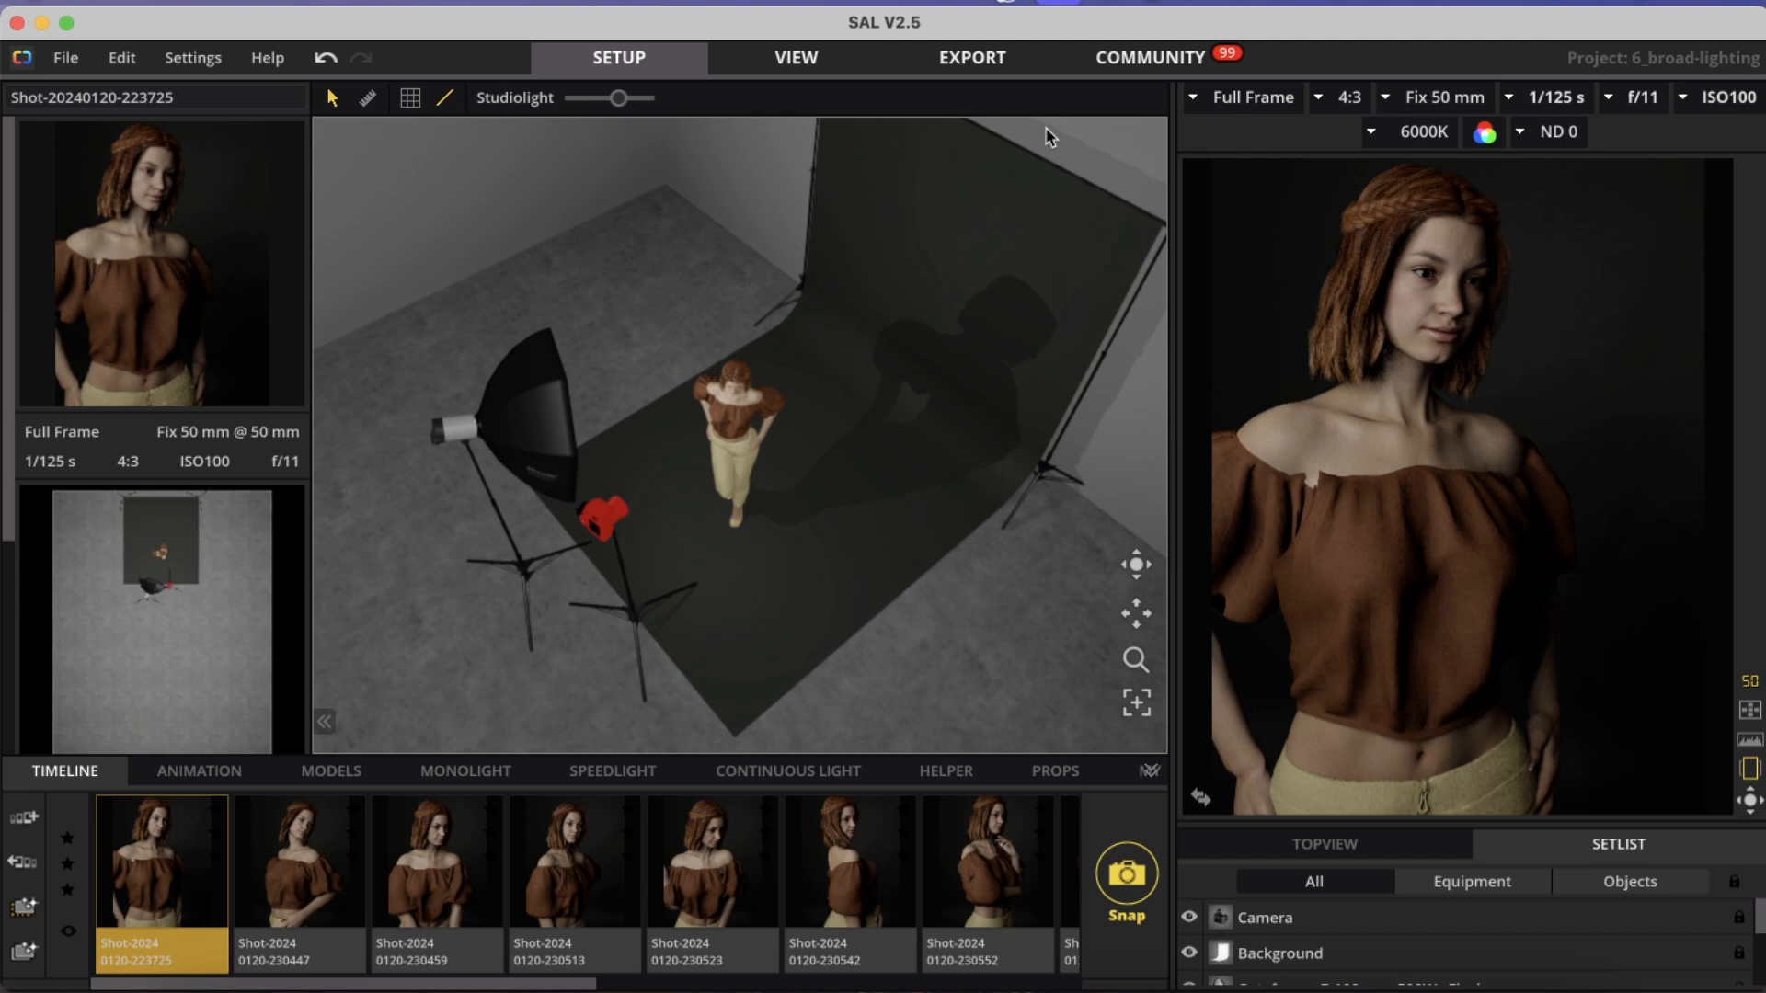
- Examine the placement of the softbox, camera and model from several angles, including from overhead
drag(1053, 552, 993, 552)
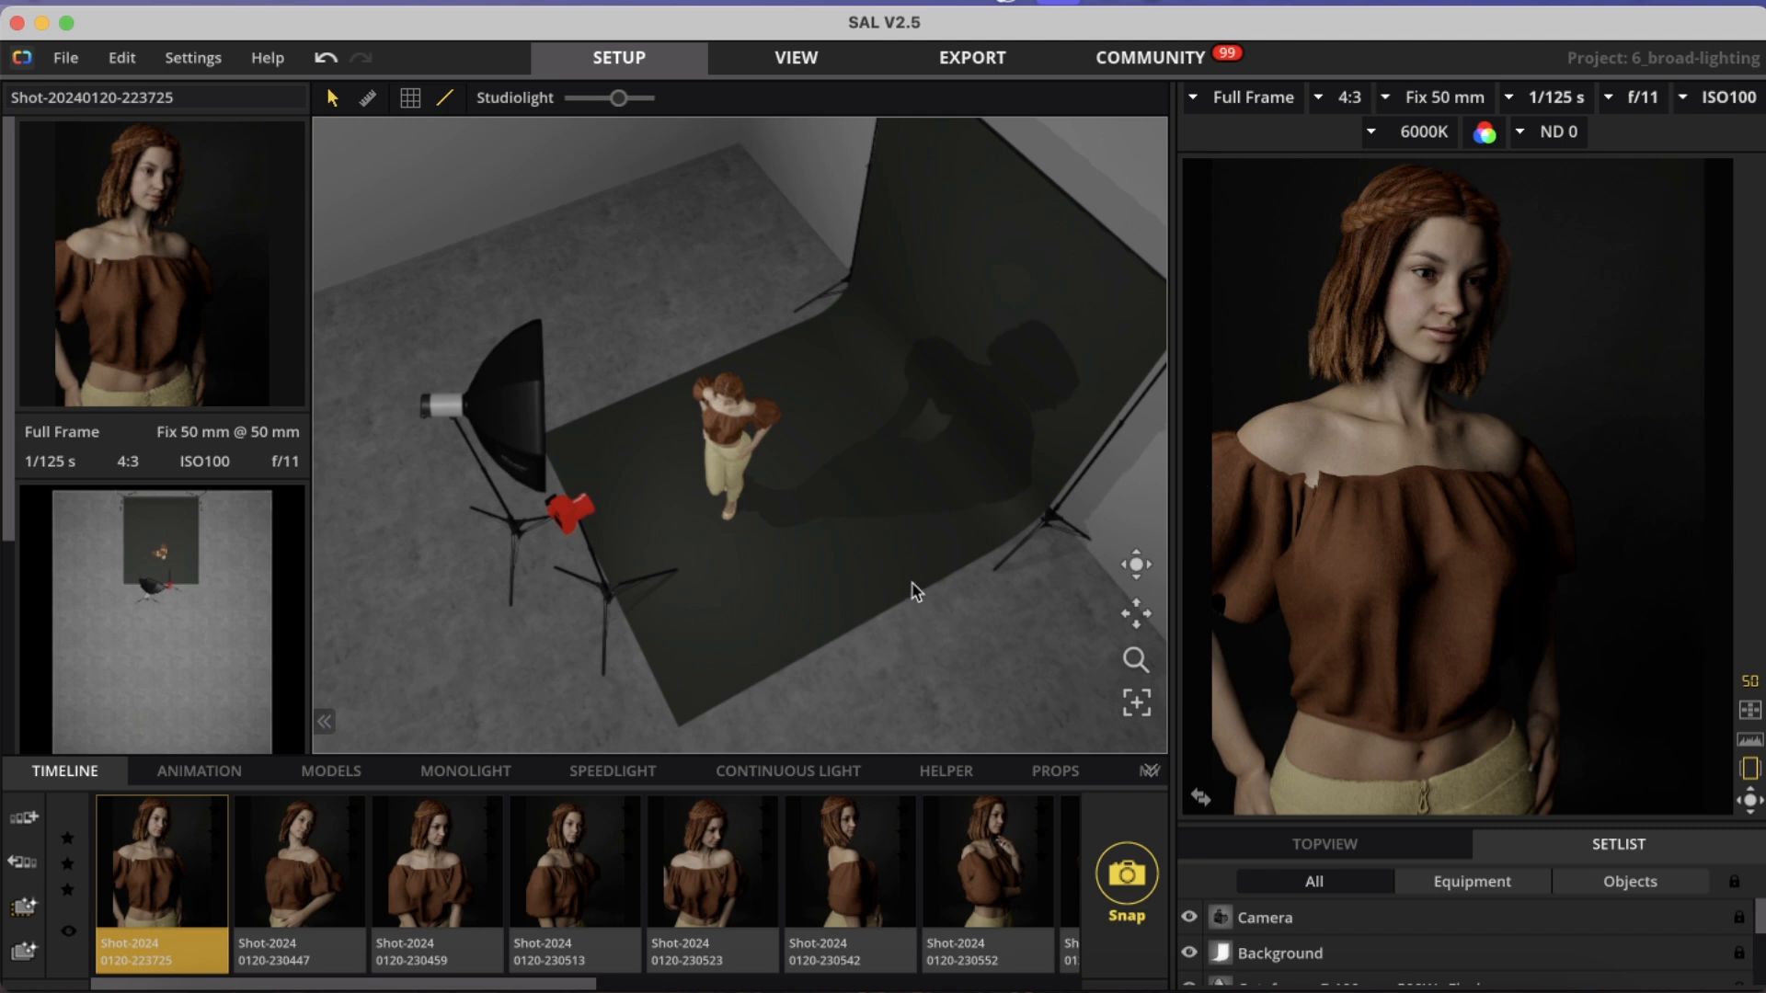
mouse_move(1442, 289)
drag(618, 248, 828, 292)
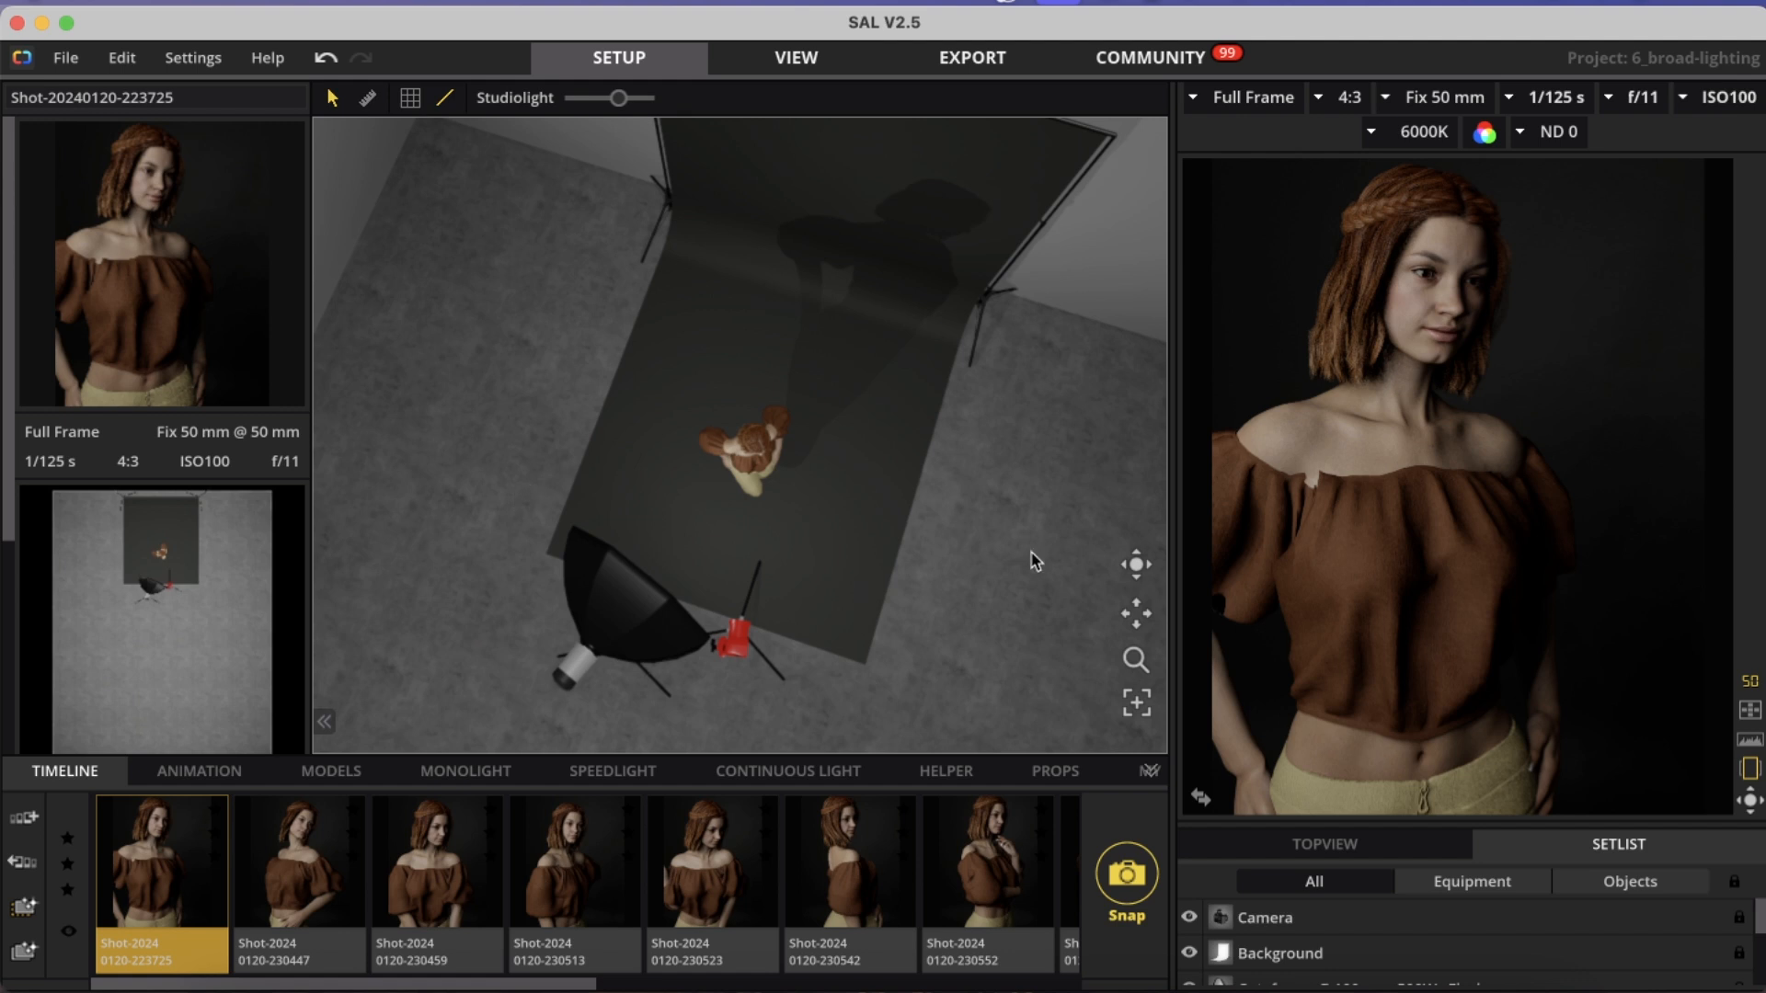
mouse_move(1393, 349)
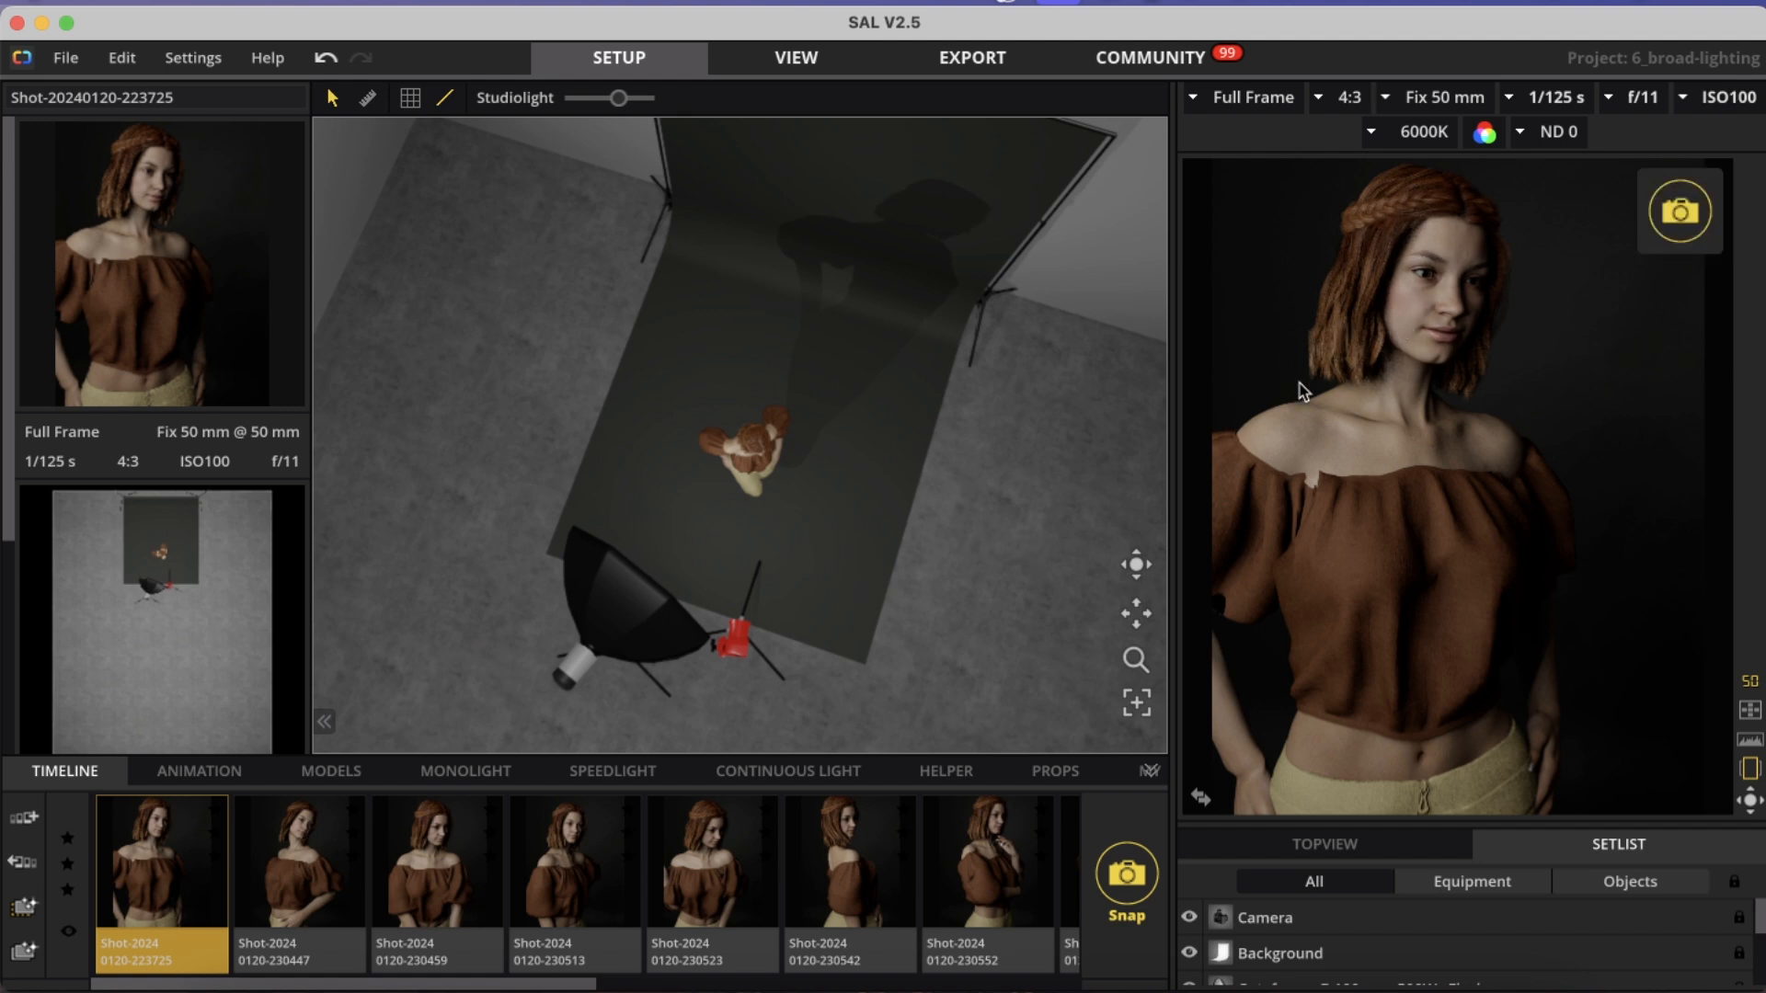
drag(938, 599, 934, 492)
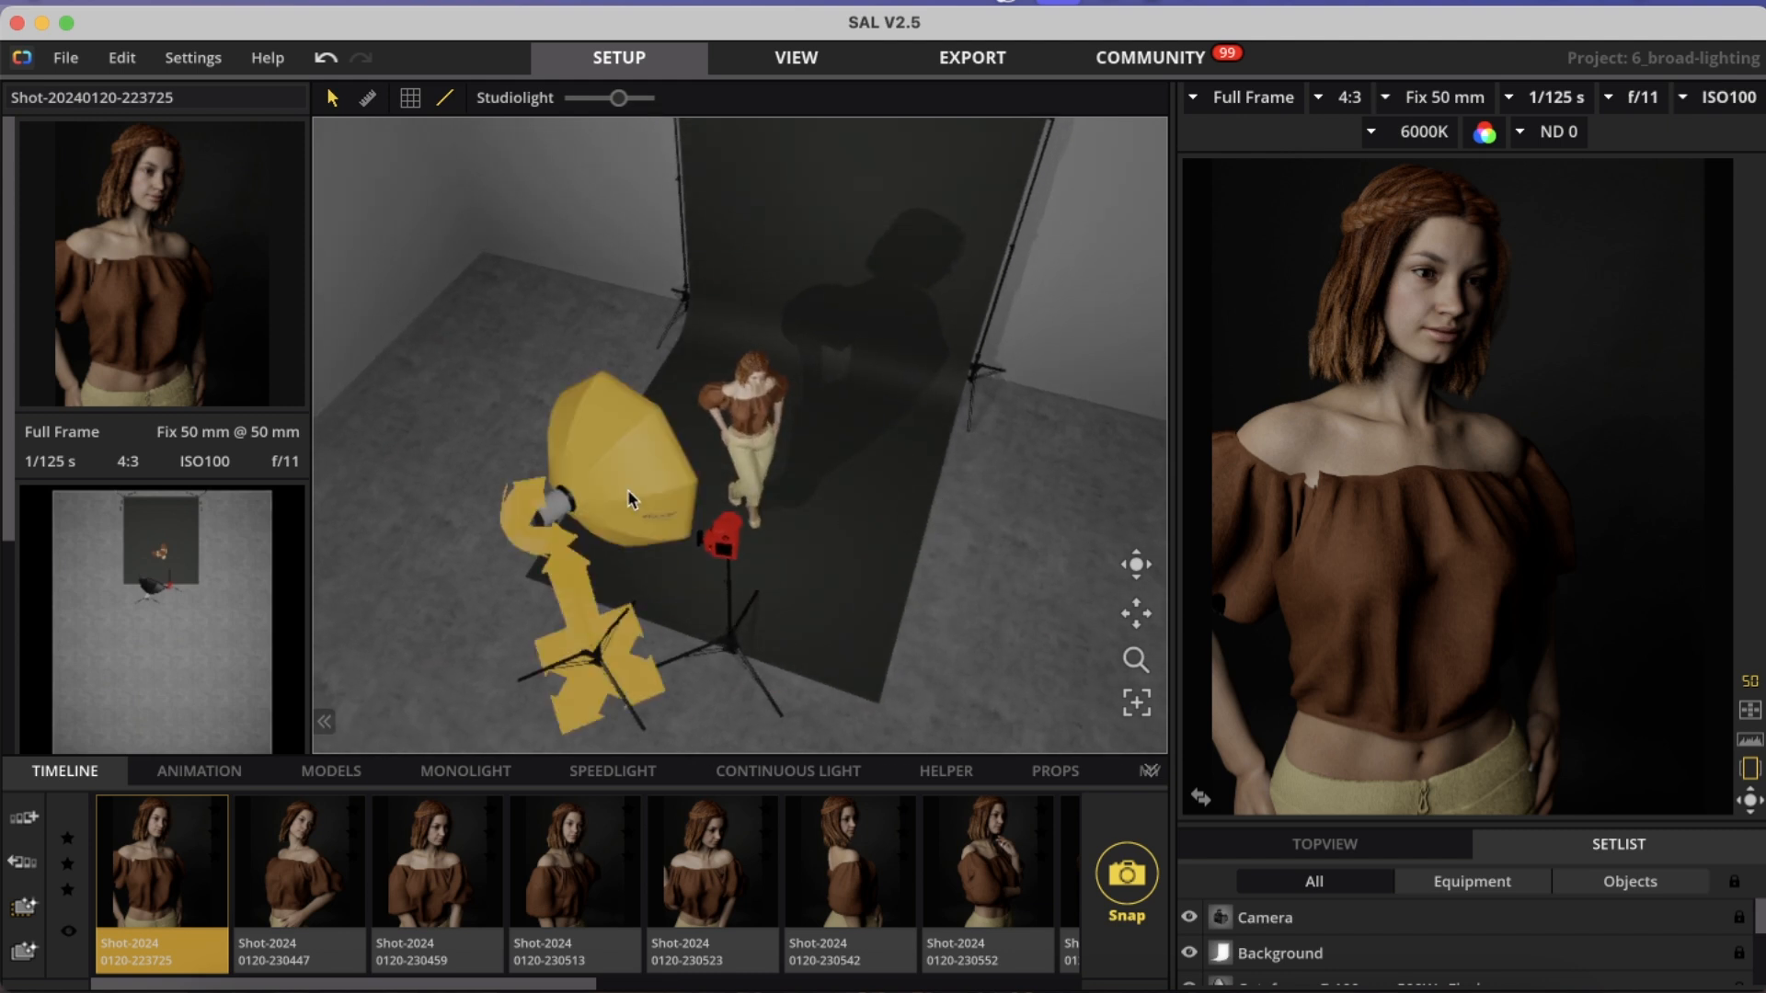
click(315, 850)
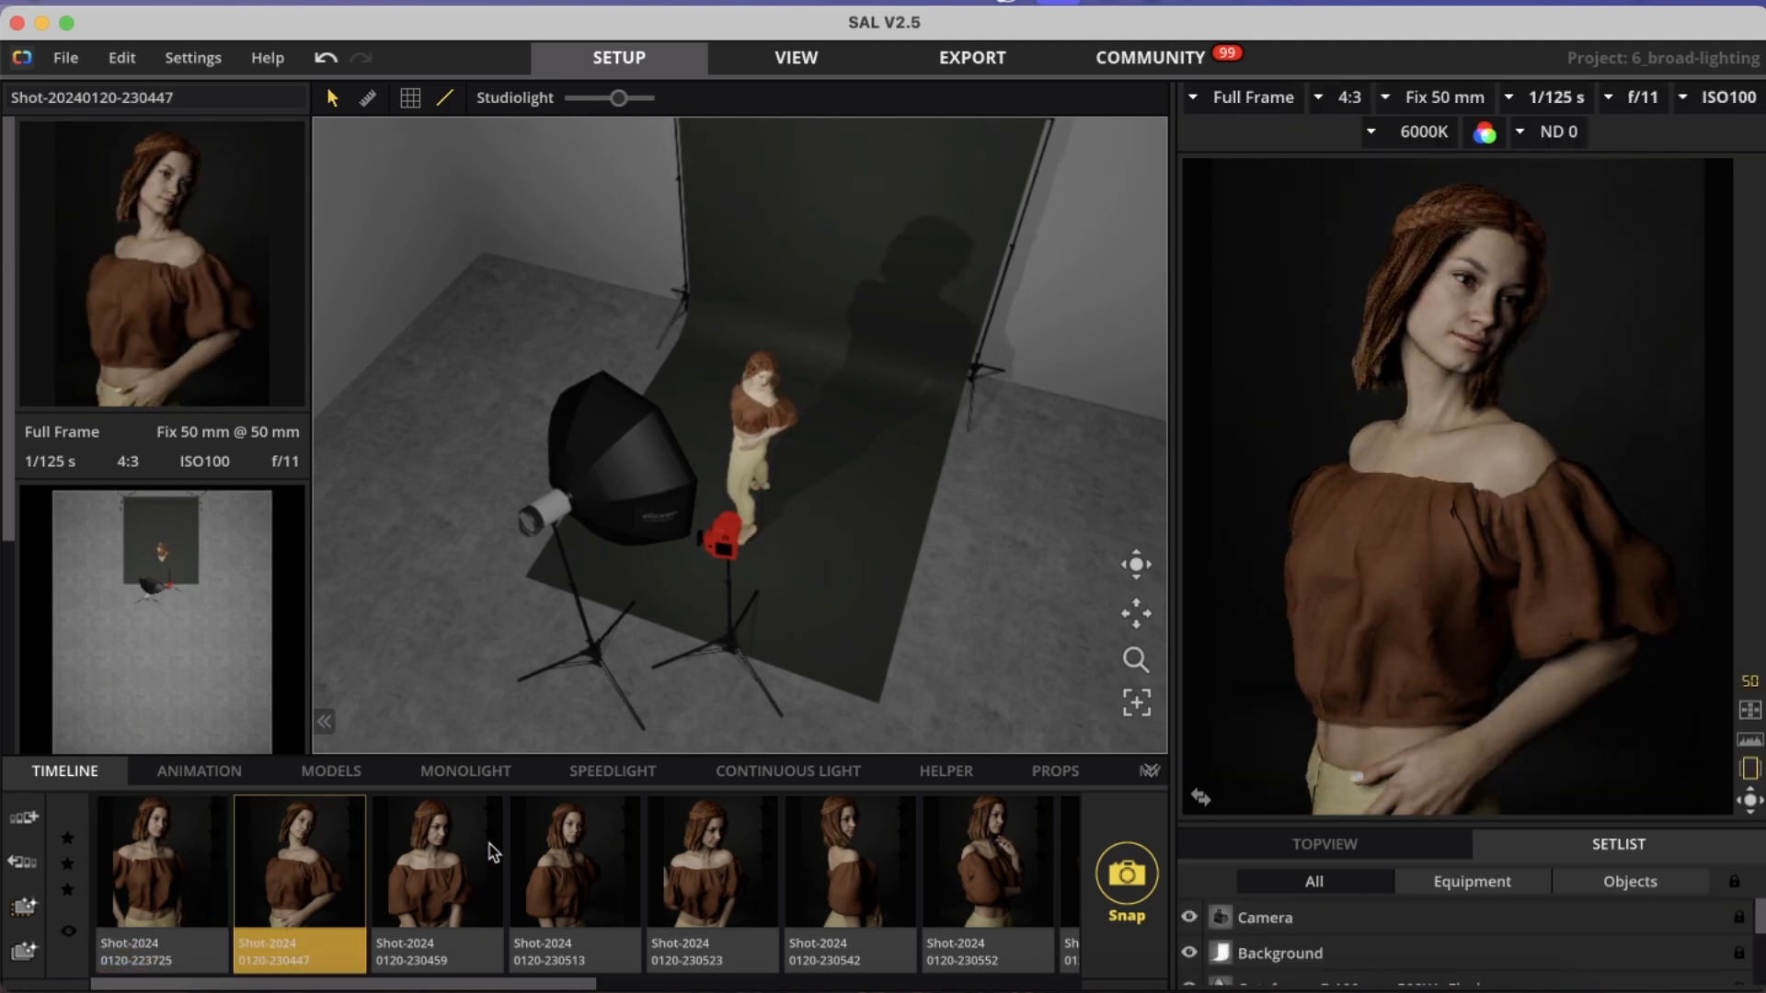
click(460, 863)
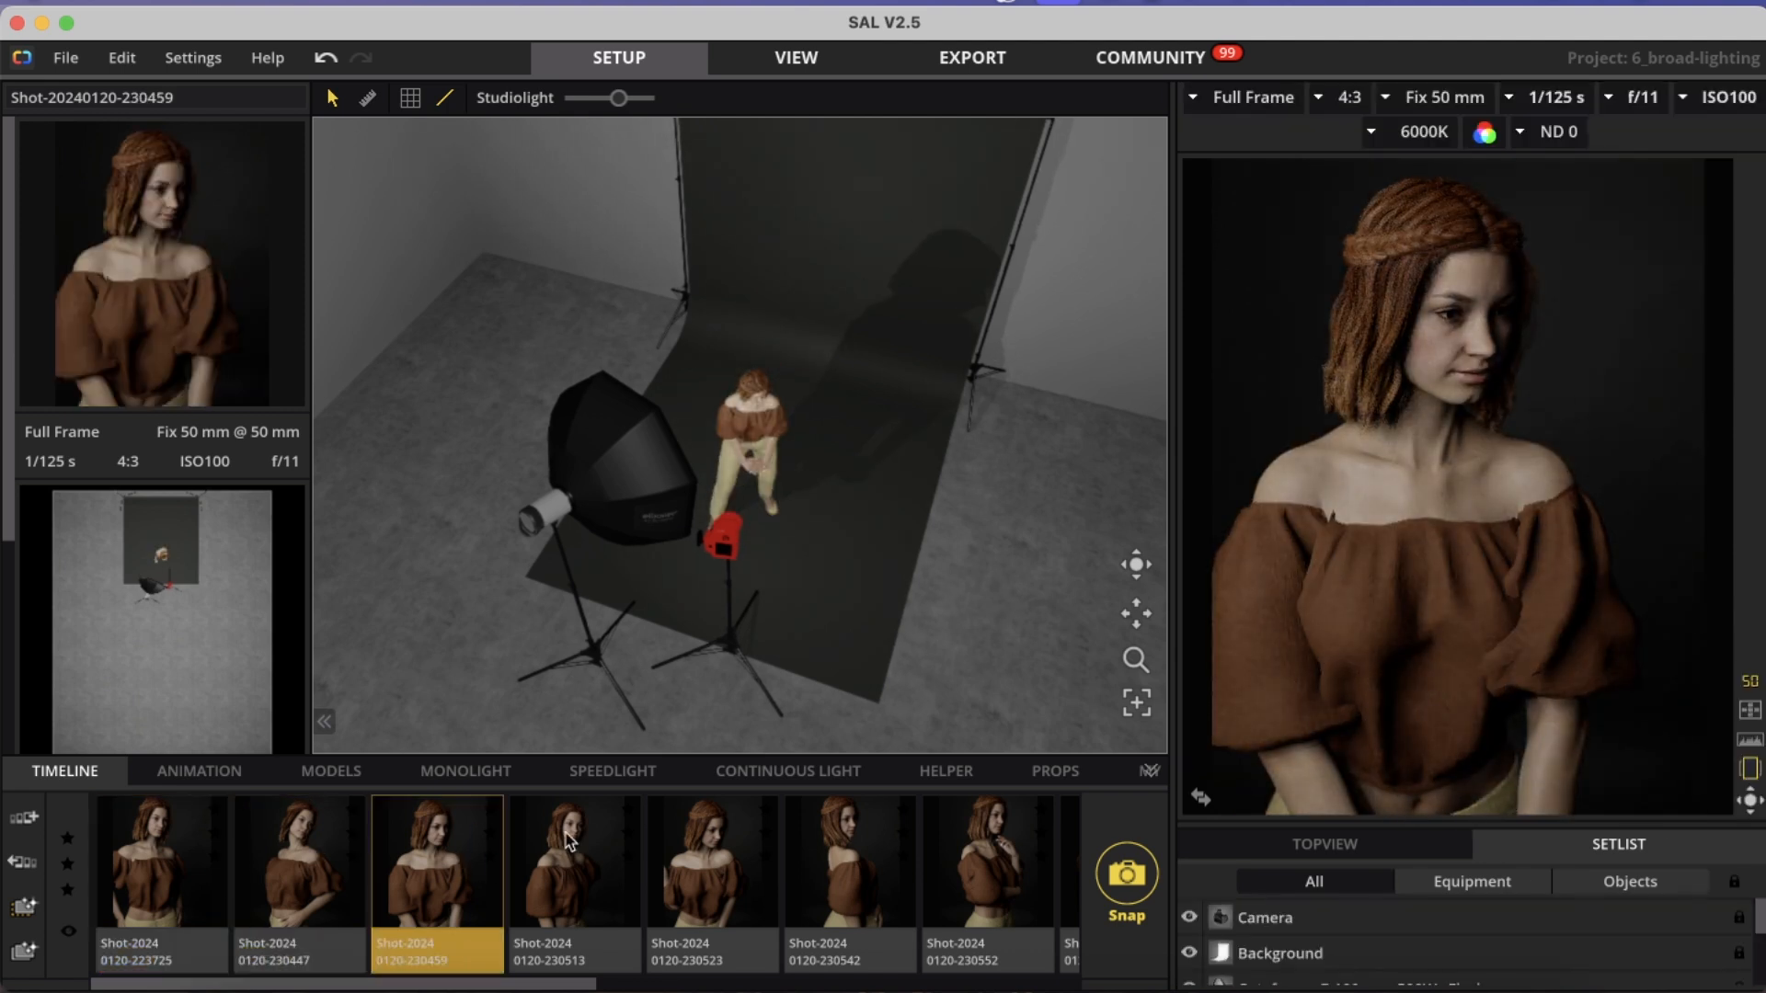
click(593, 850)
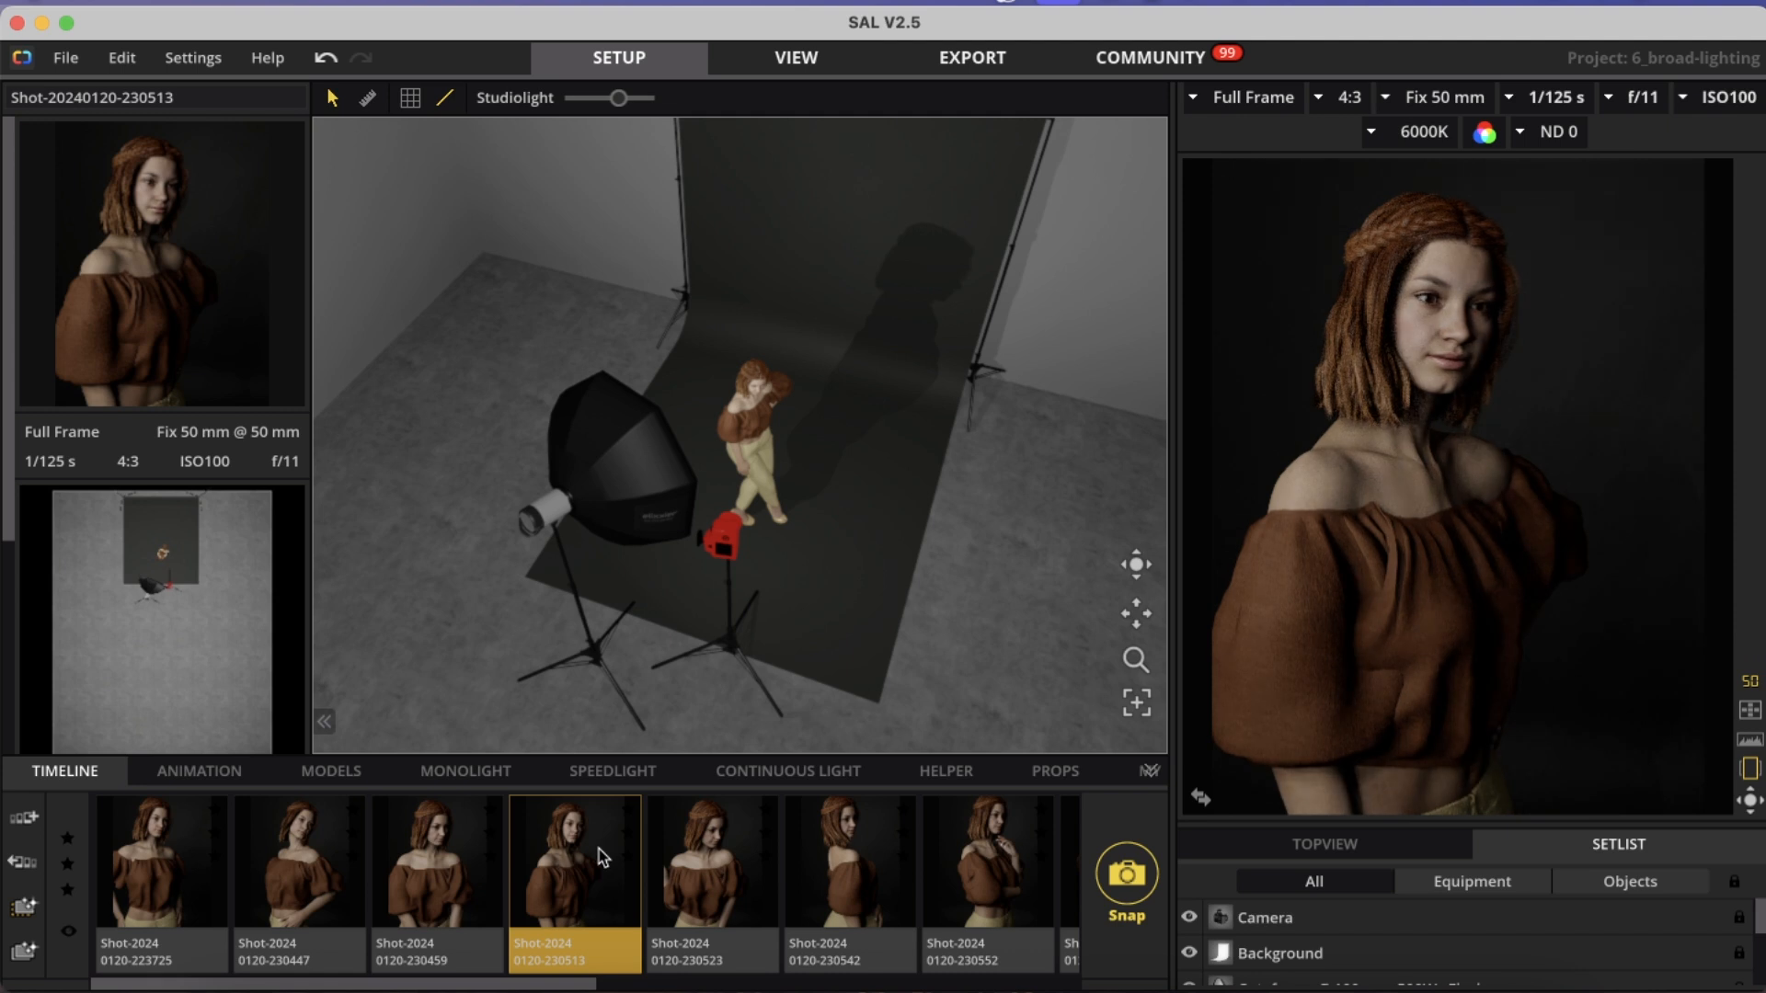
click(727, 853)
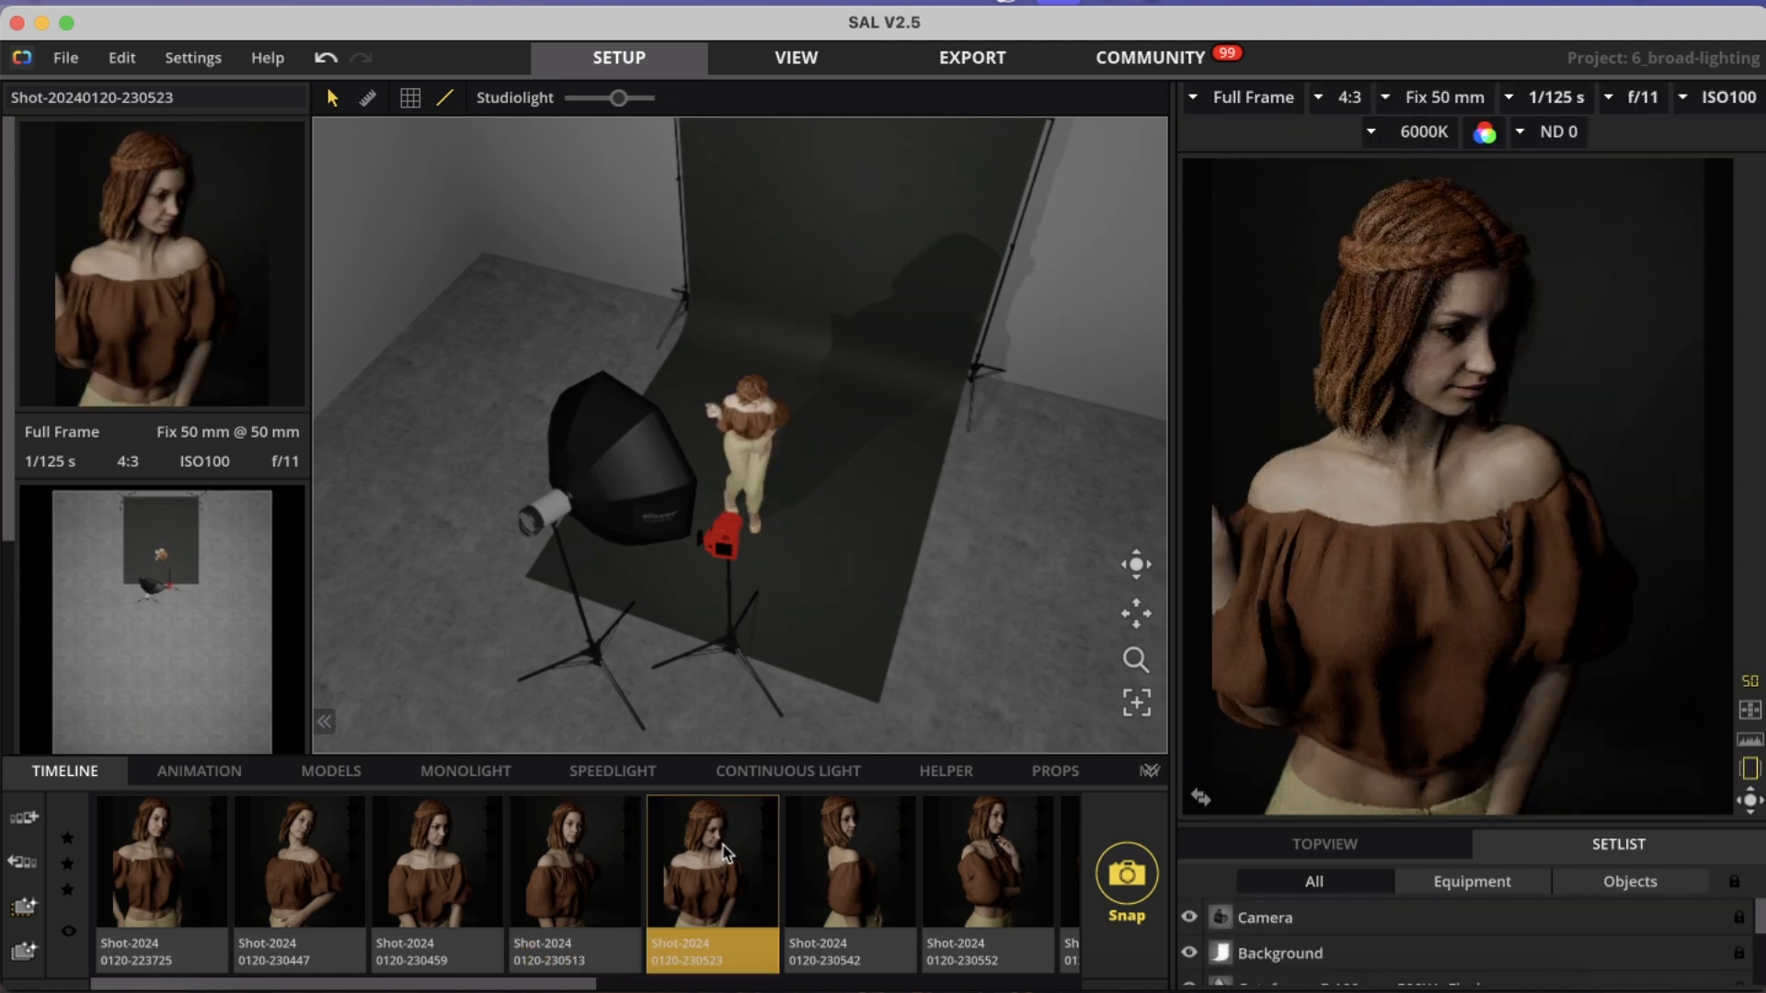
click(875, 857)
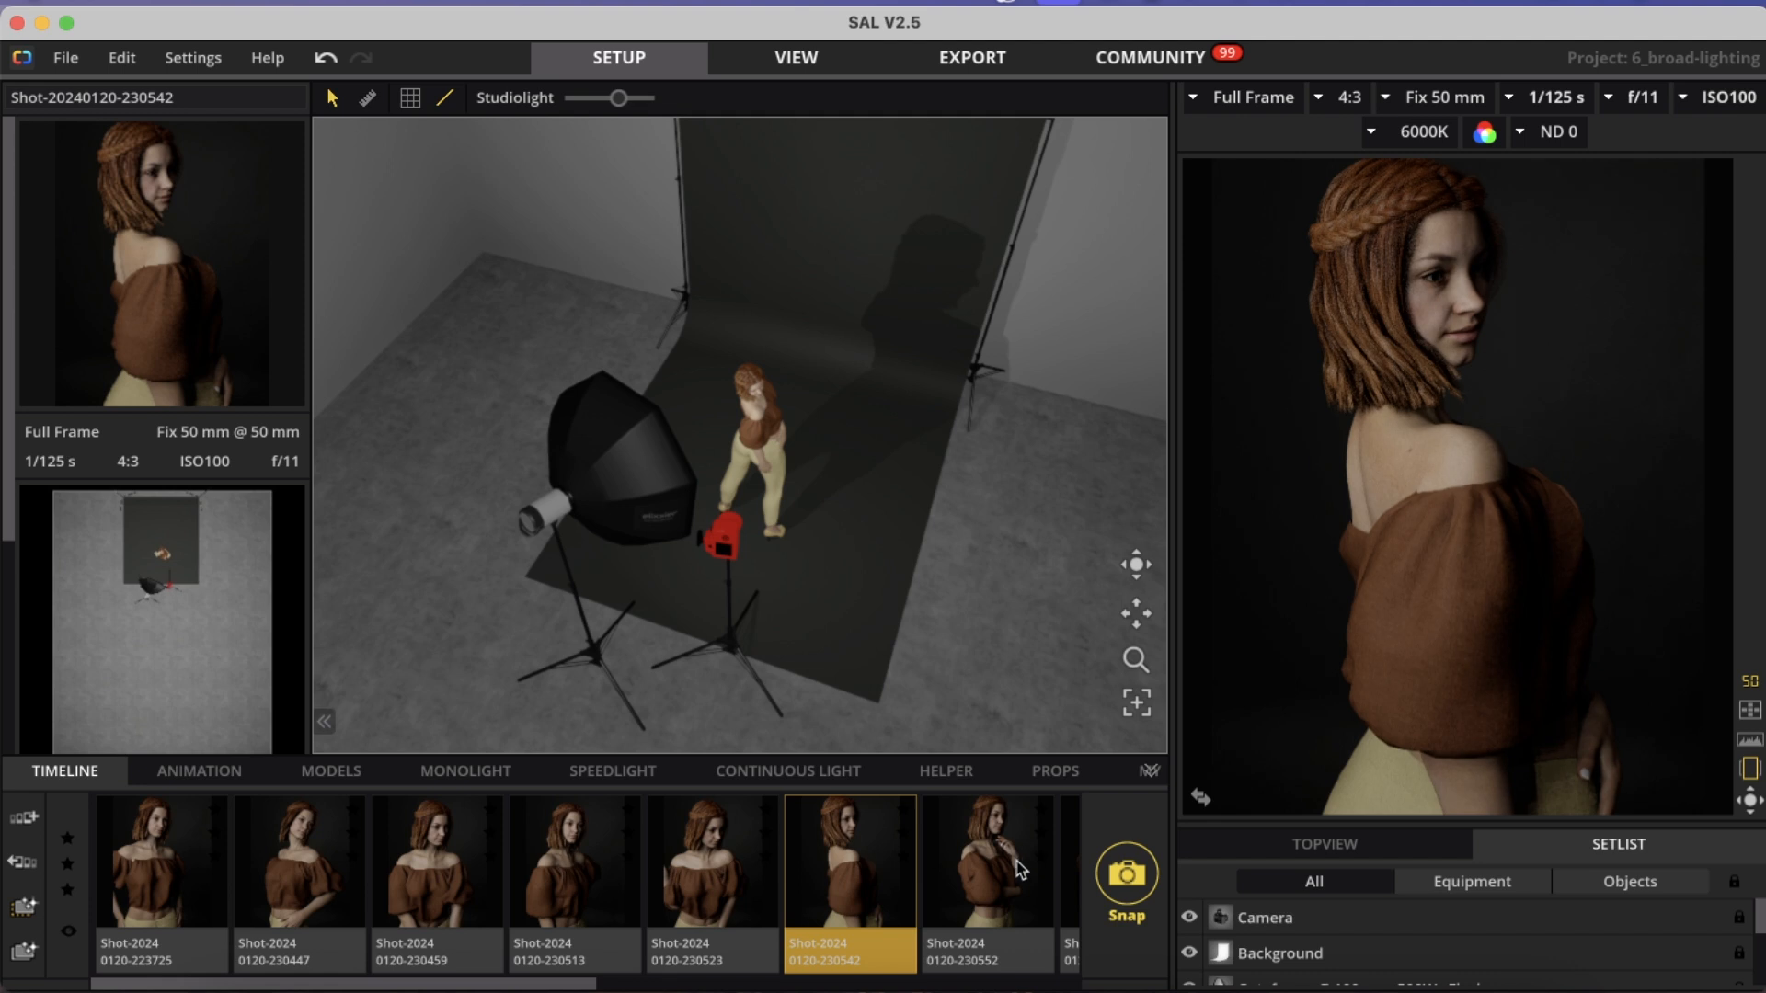
click(1007, 857)
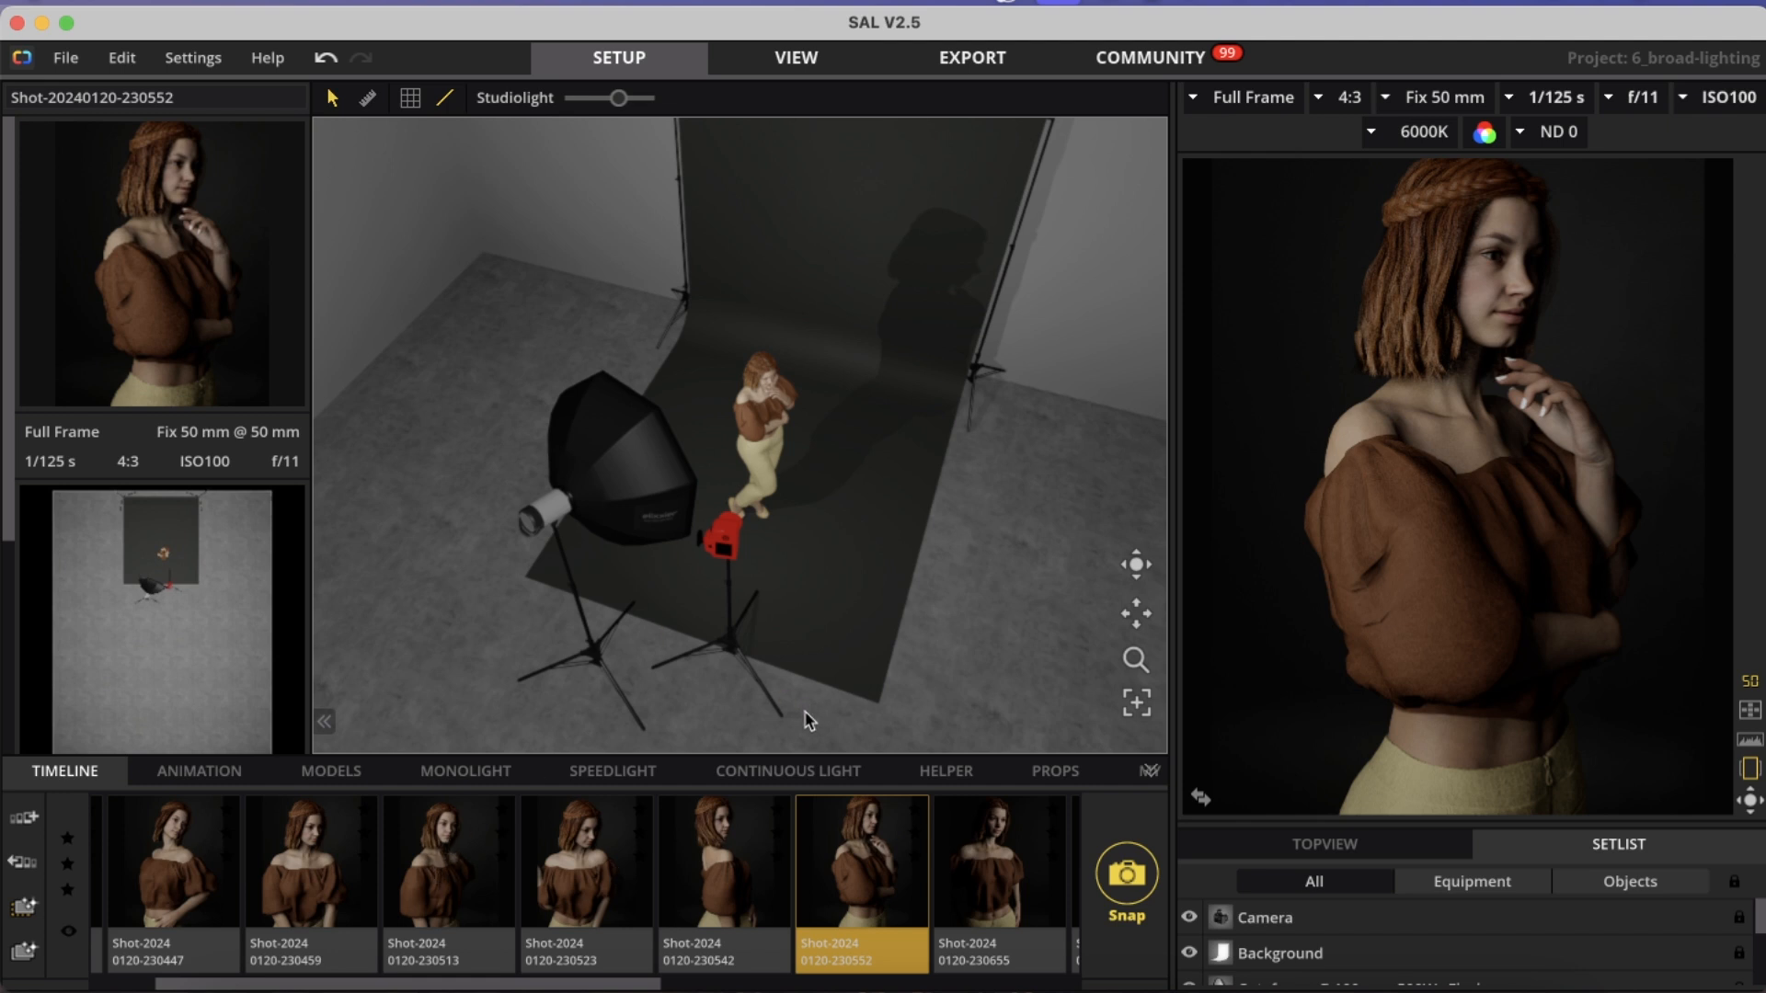
click(741, 867)
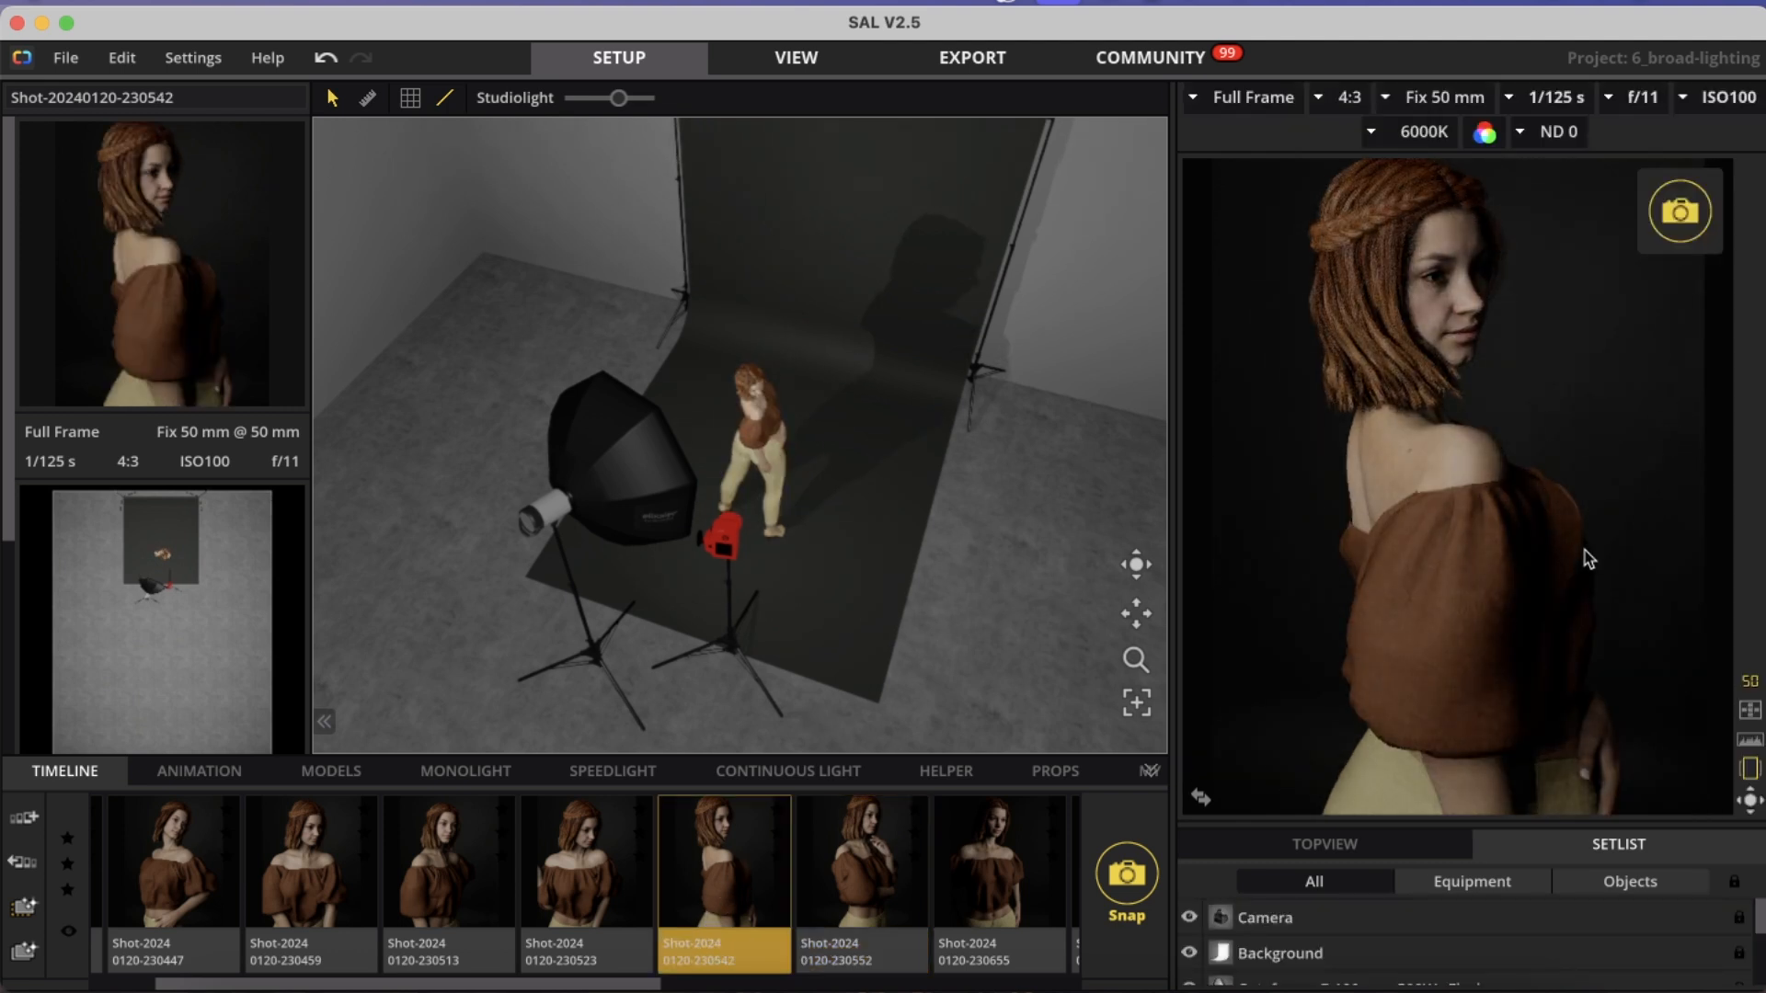
click(467, 857)
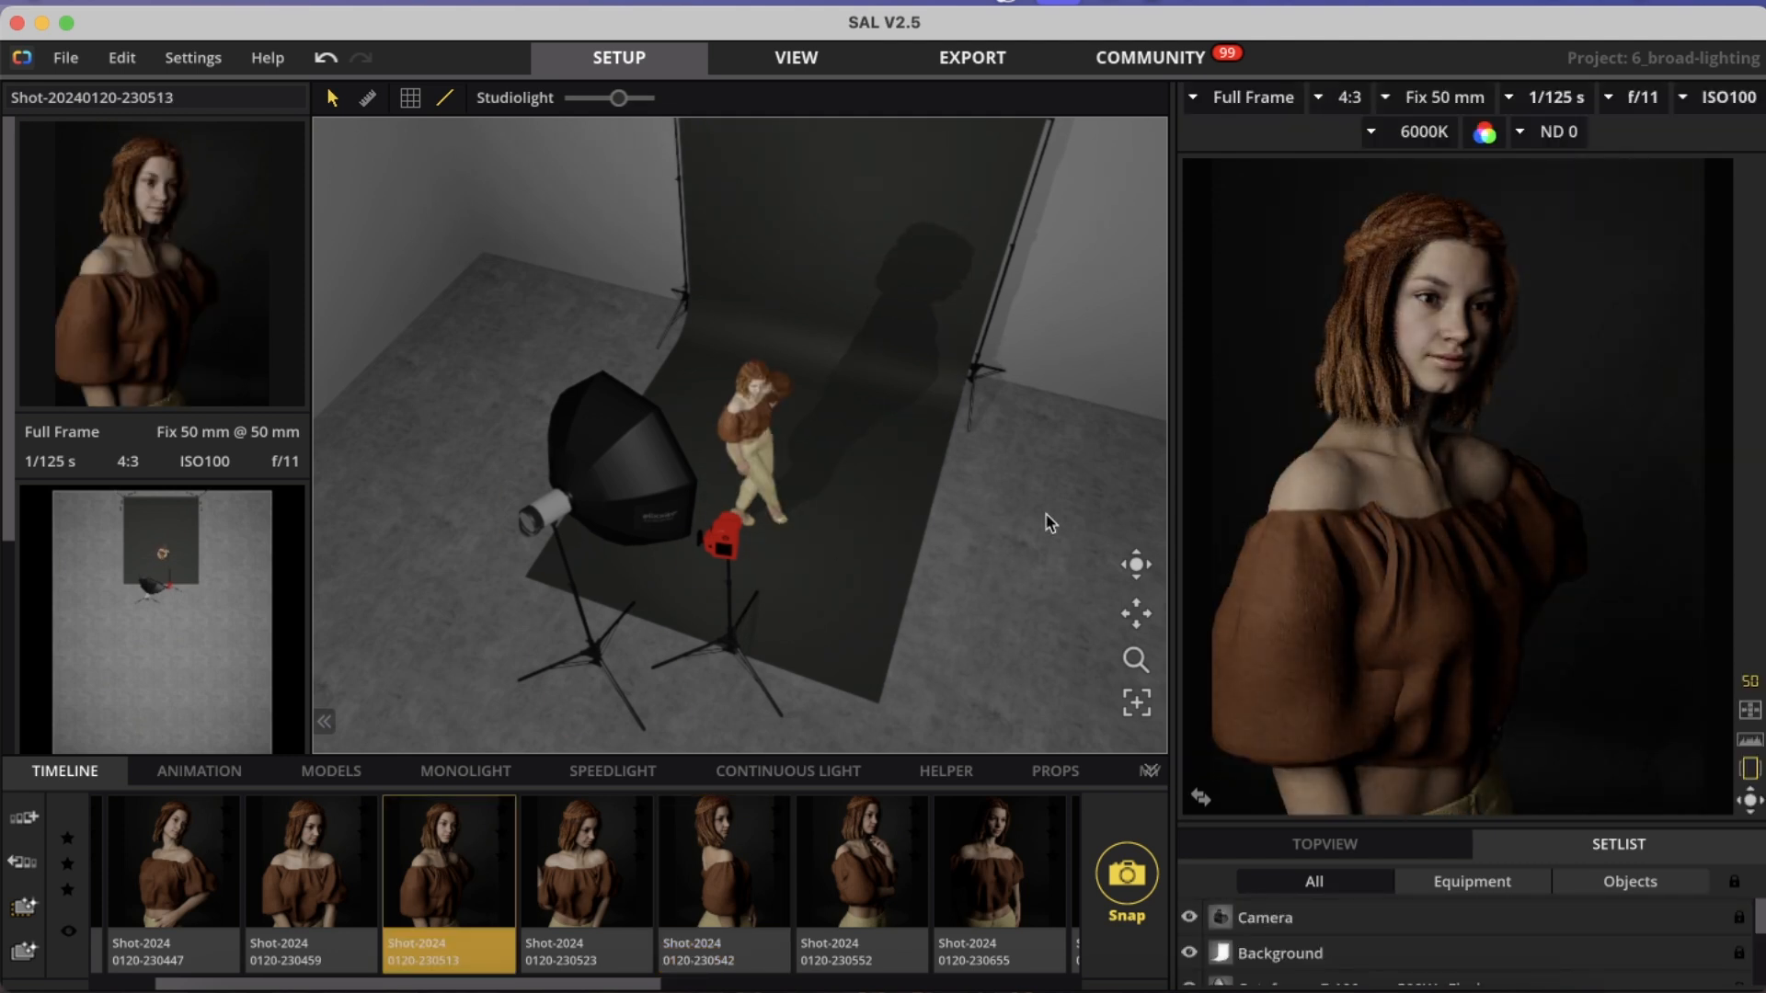
click(750, 402)
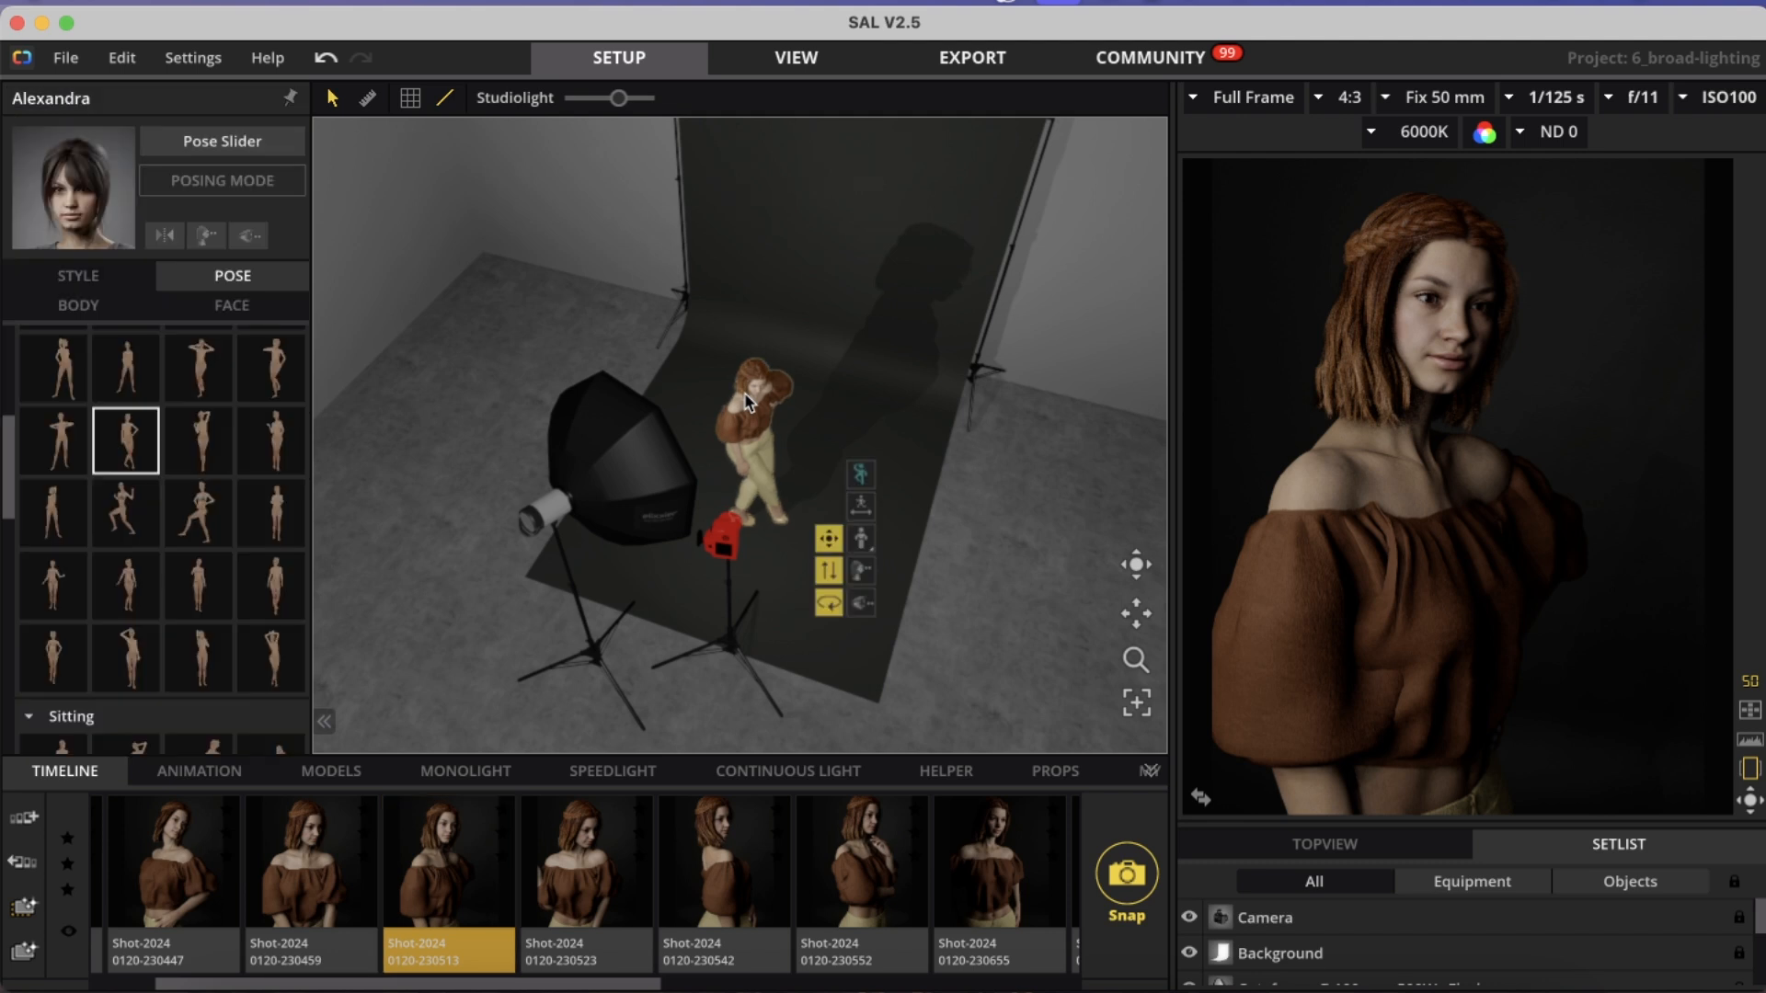
click(246, 237)
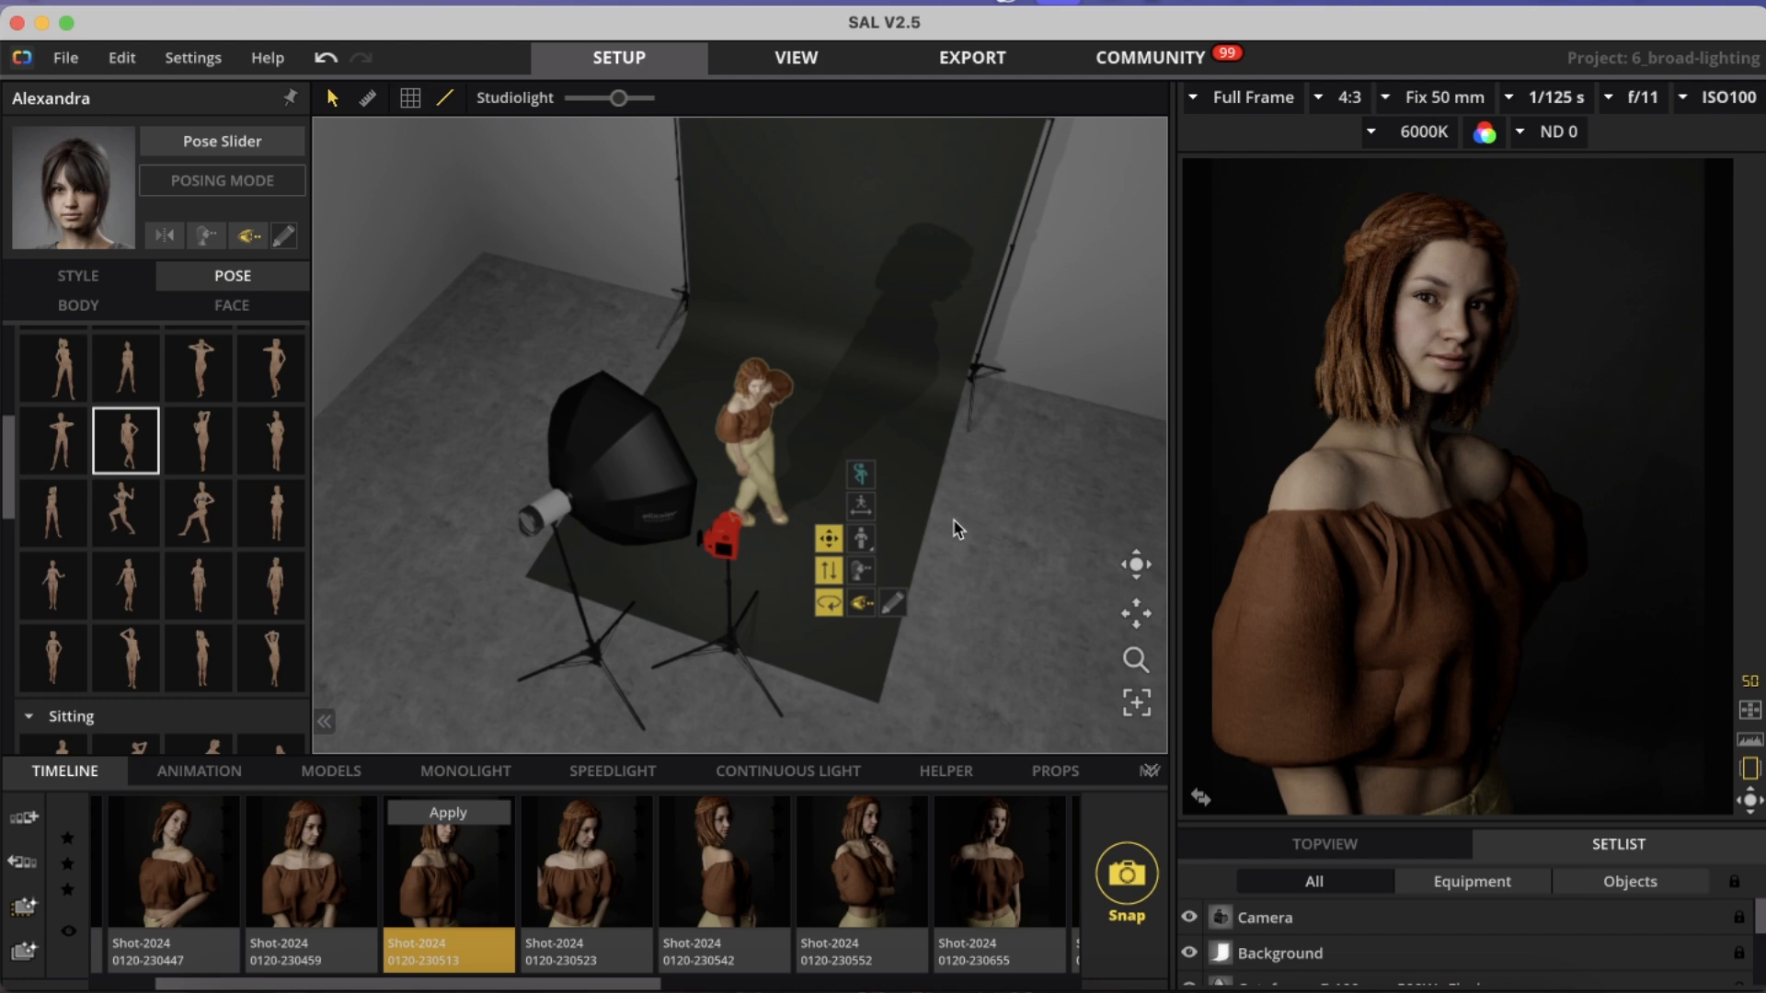
click(315, 837)
click(1047, 591)
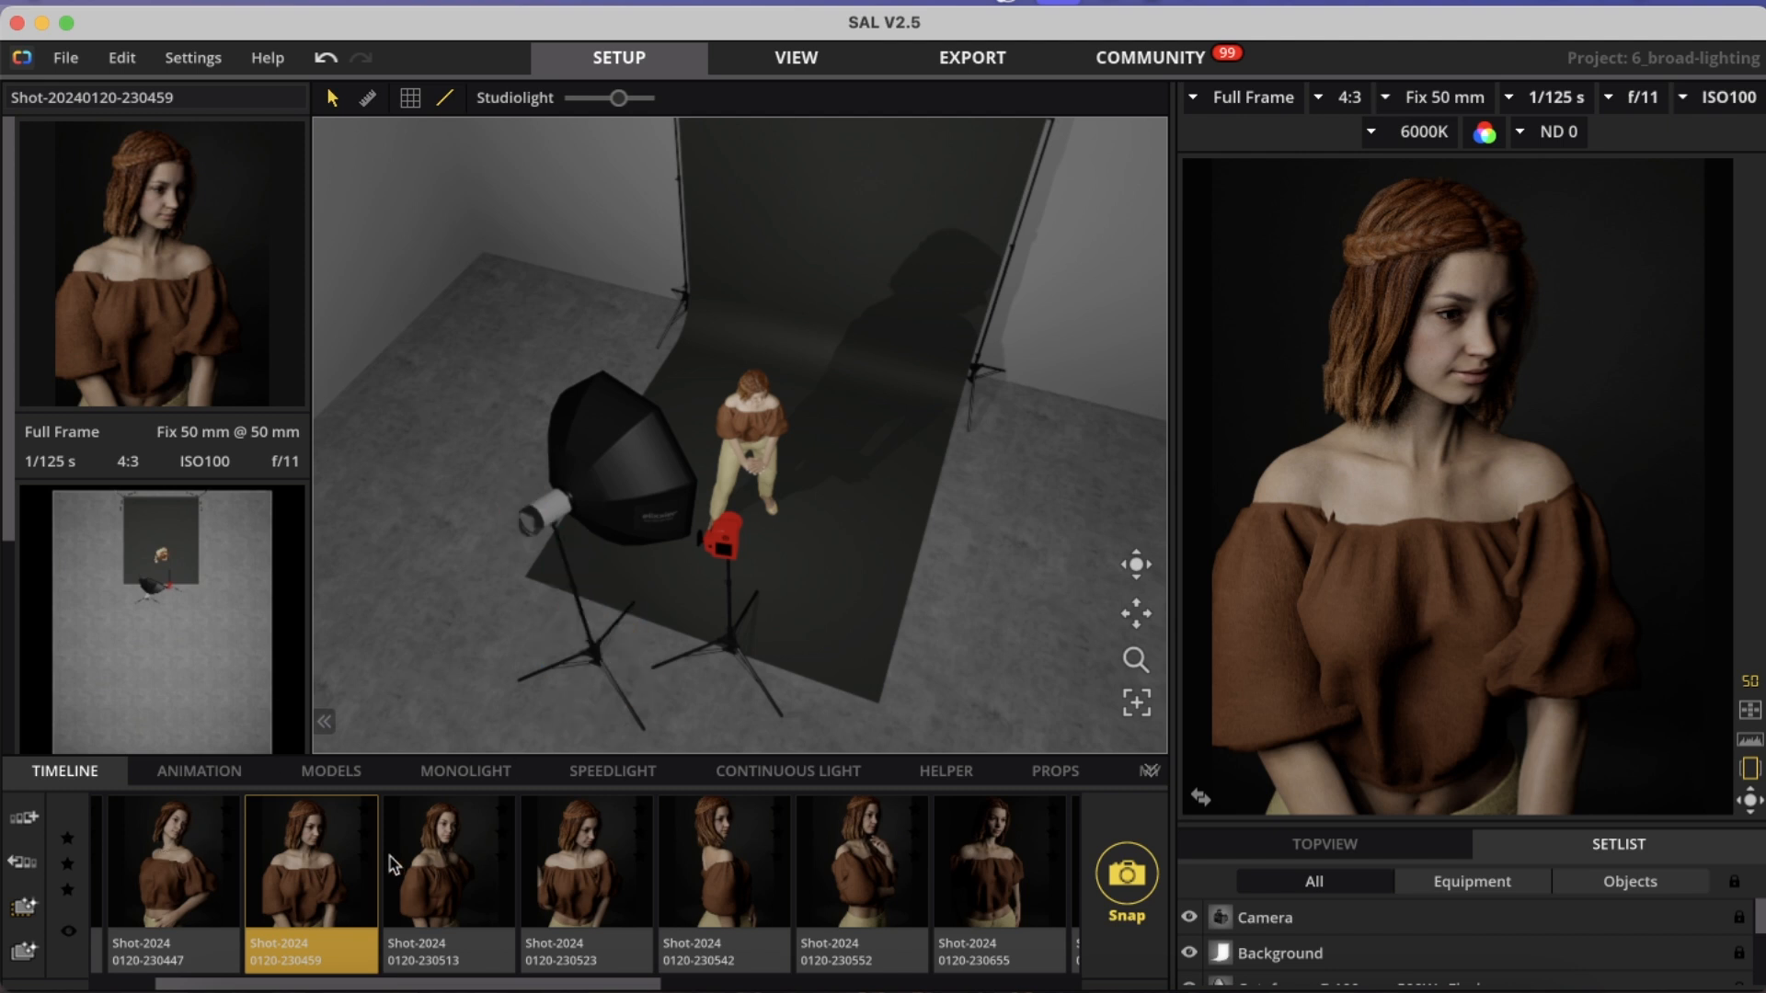
scroll(395, 860, left, 1)
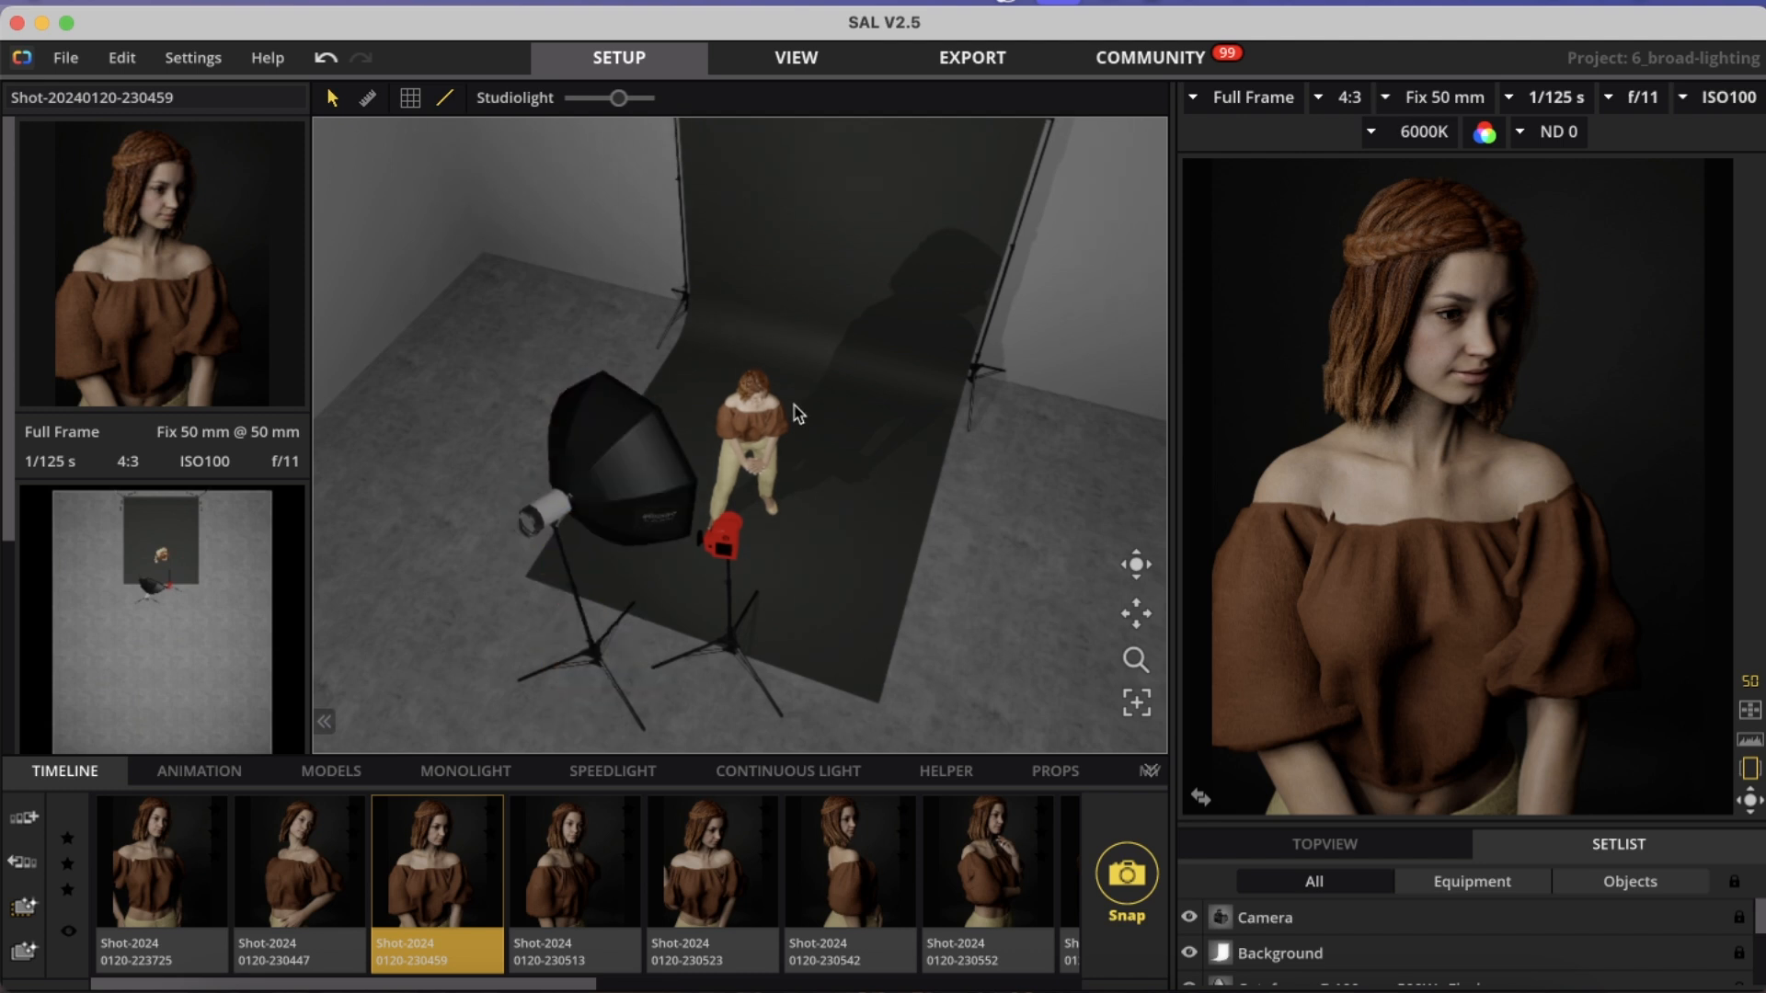
scroll(733, 869, right, 3)
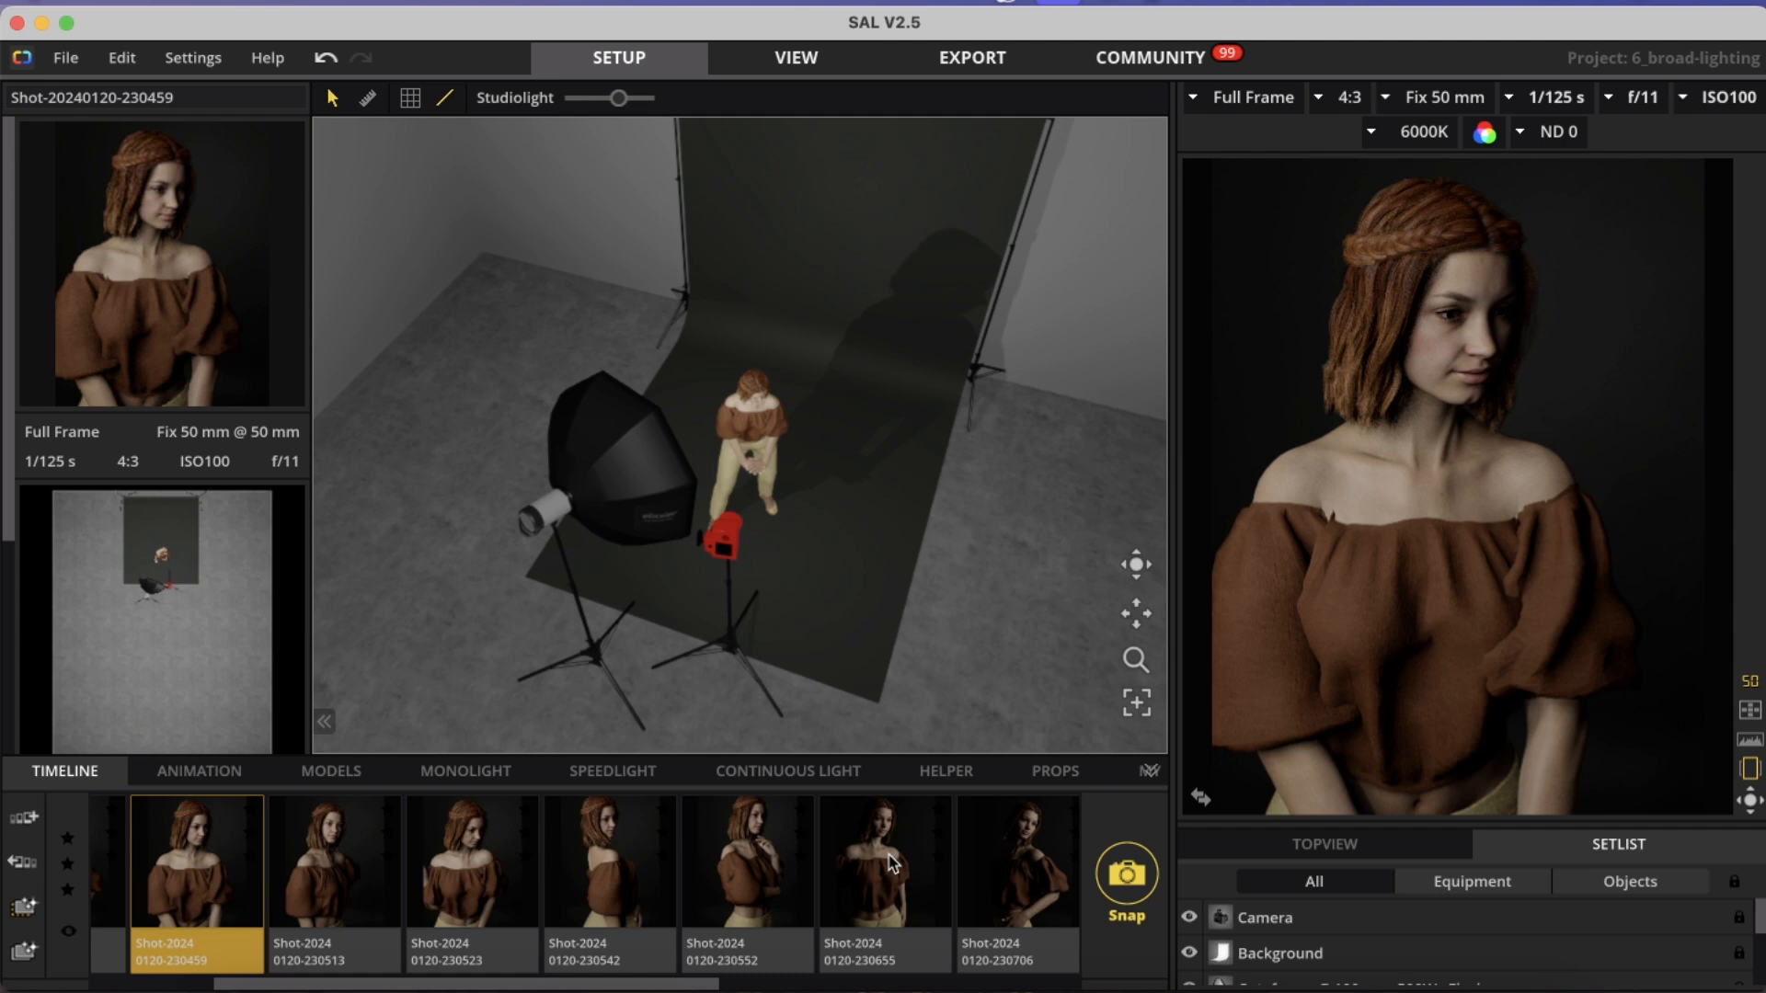
scroll(892, 863, left, 3)
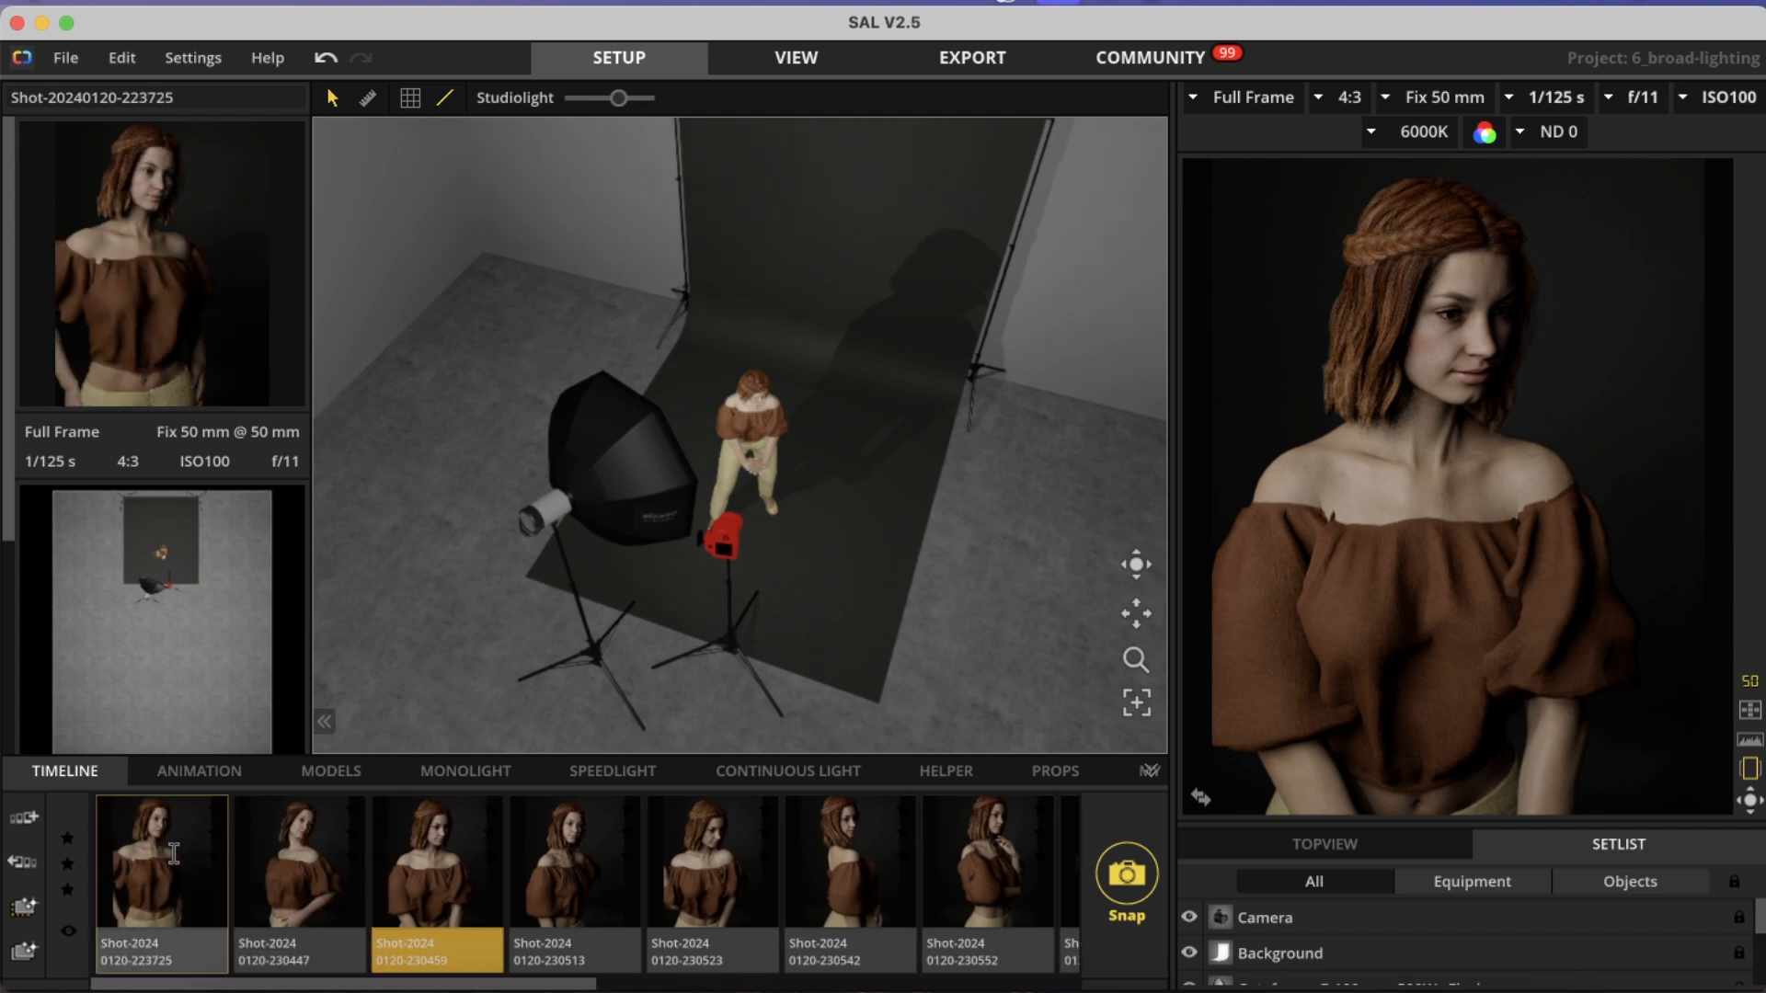
click(173, 853)
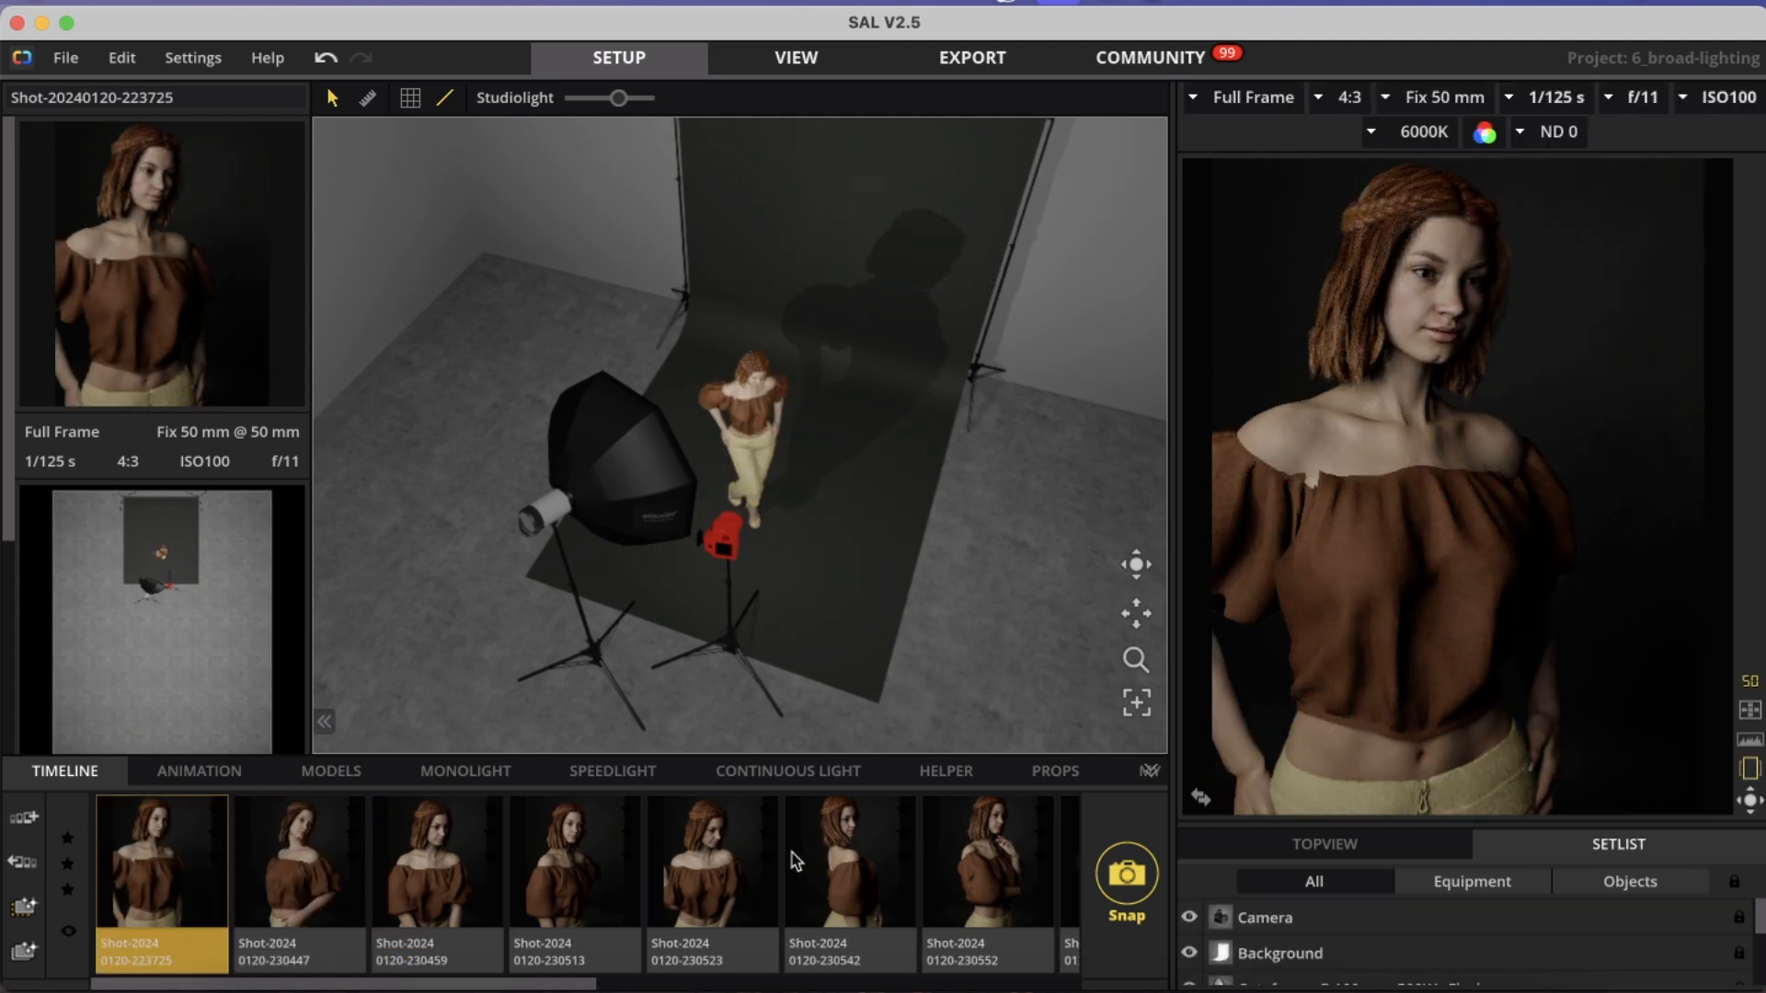
scroll(792, 853, right, 3)
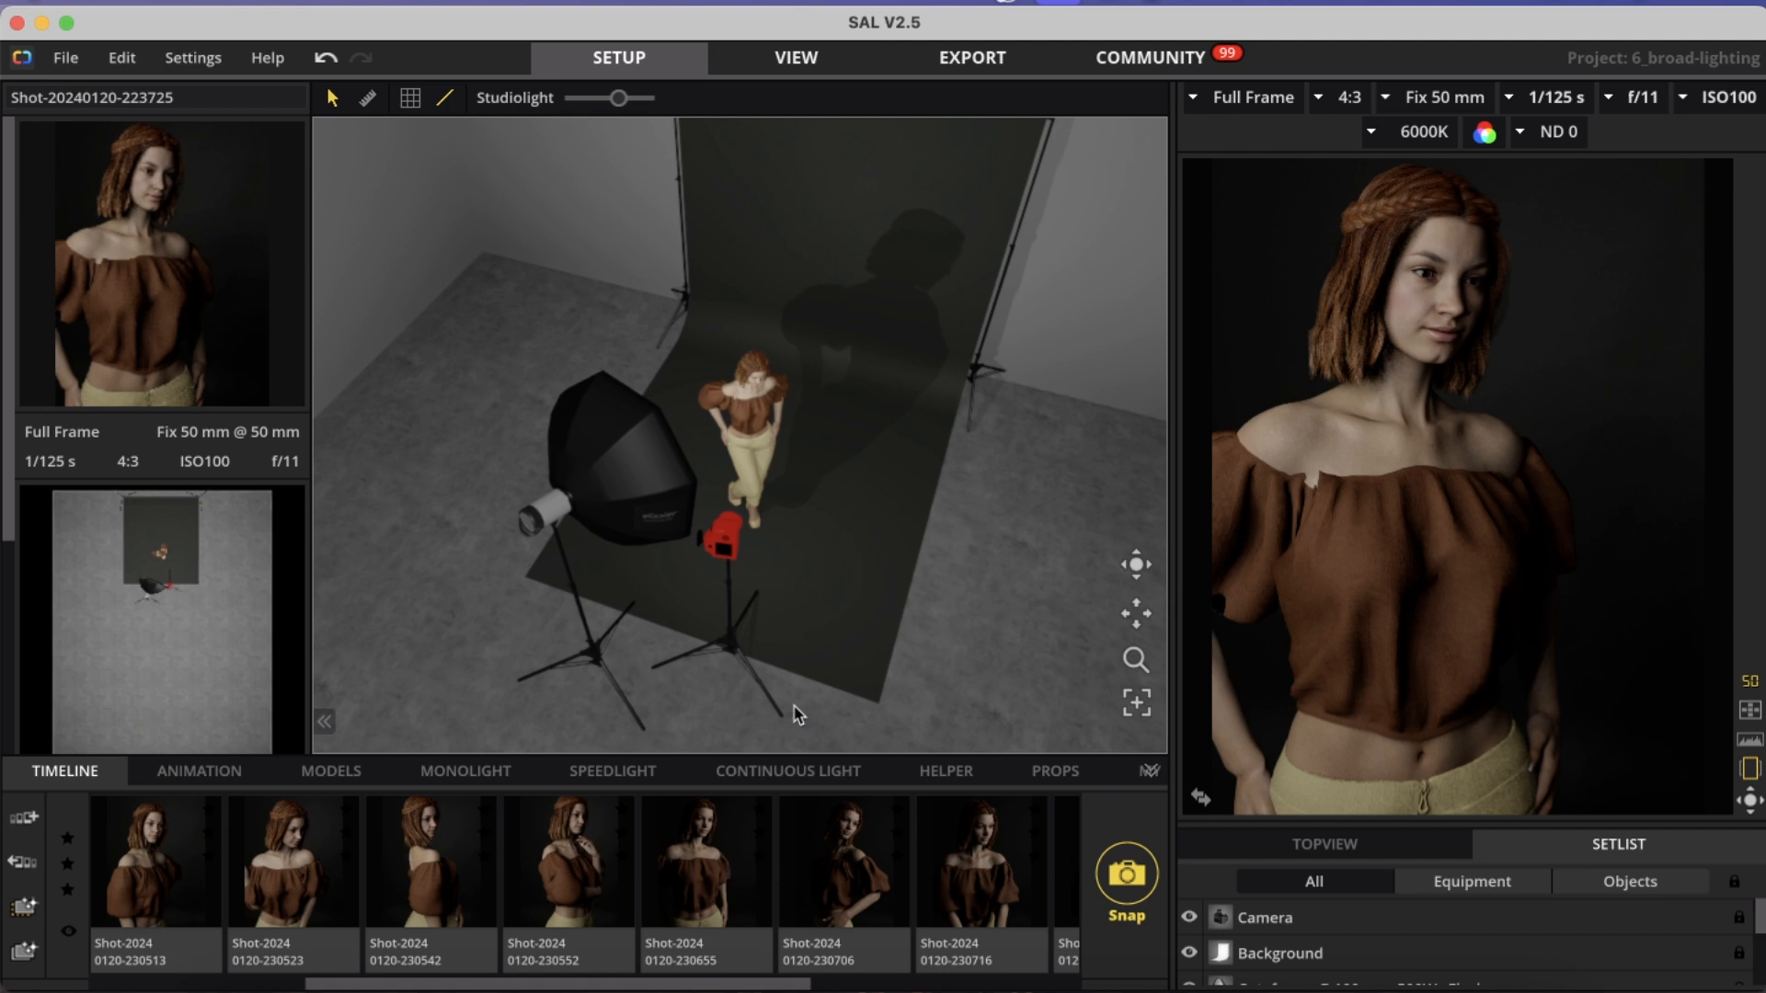
click(702, 861)
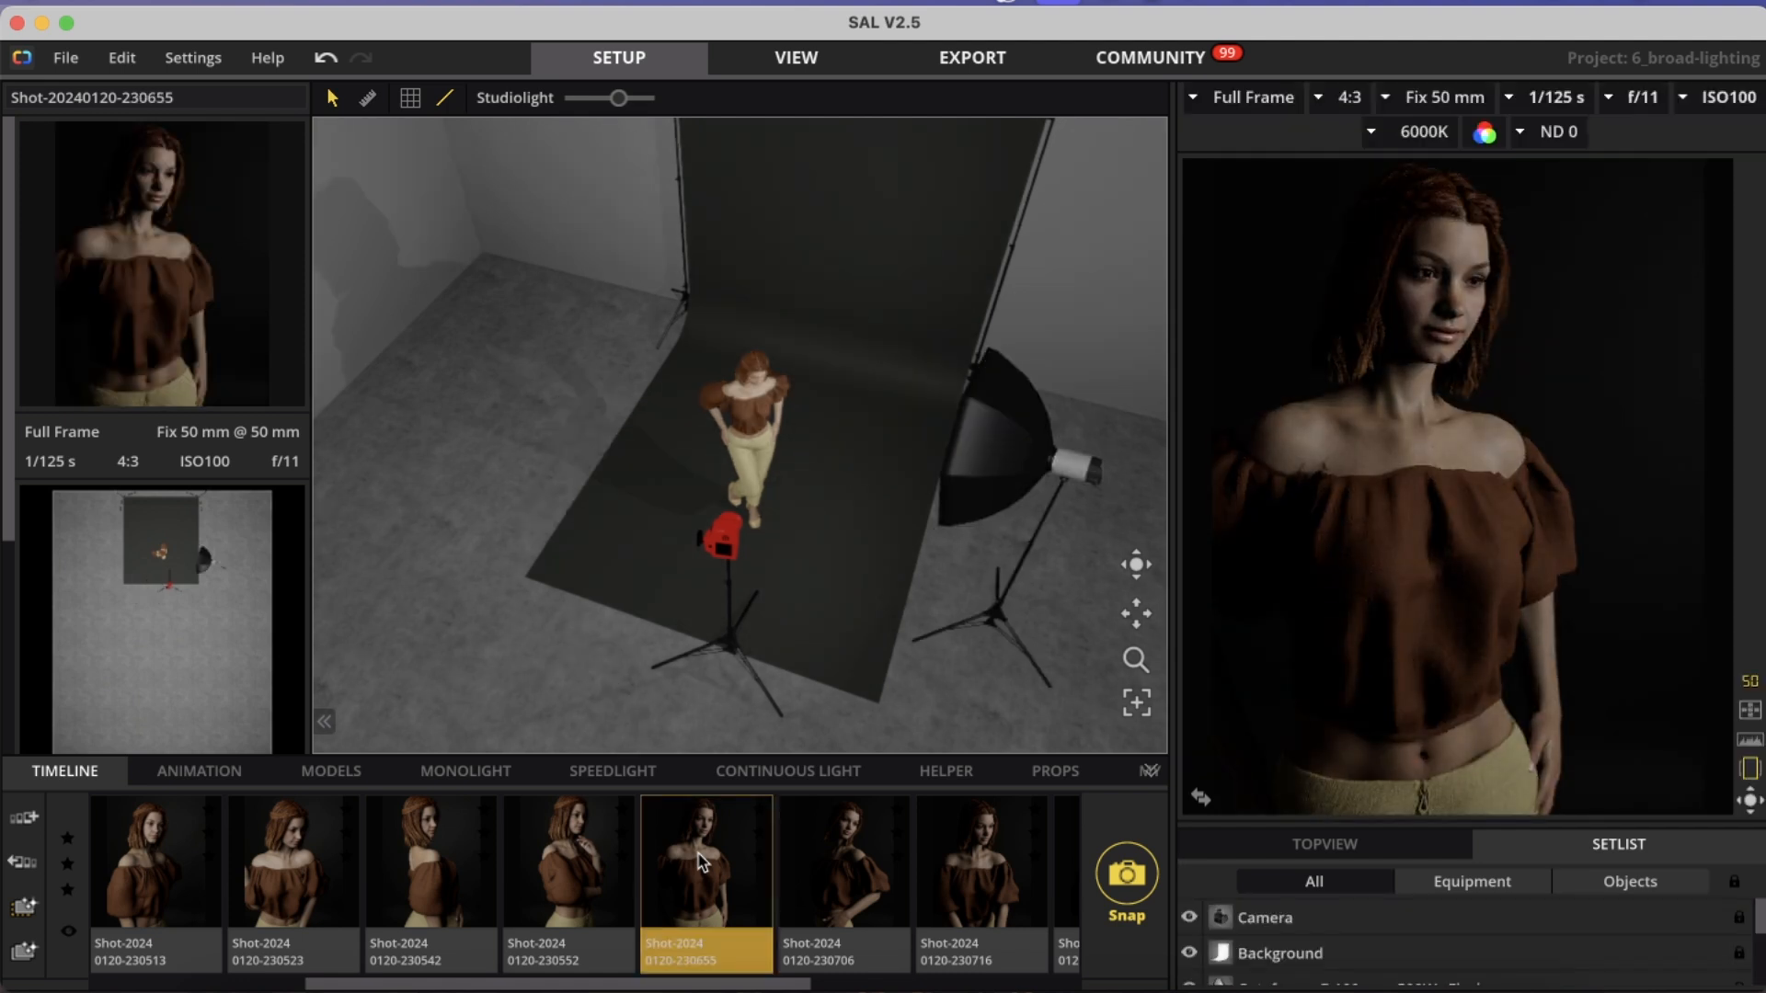
mouse_move(1439, 495)
click(856, 866)
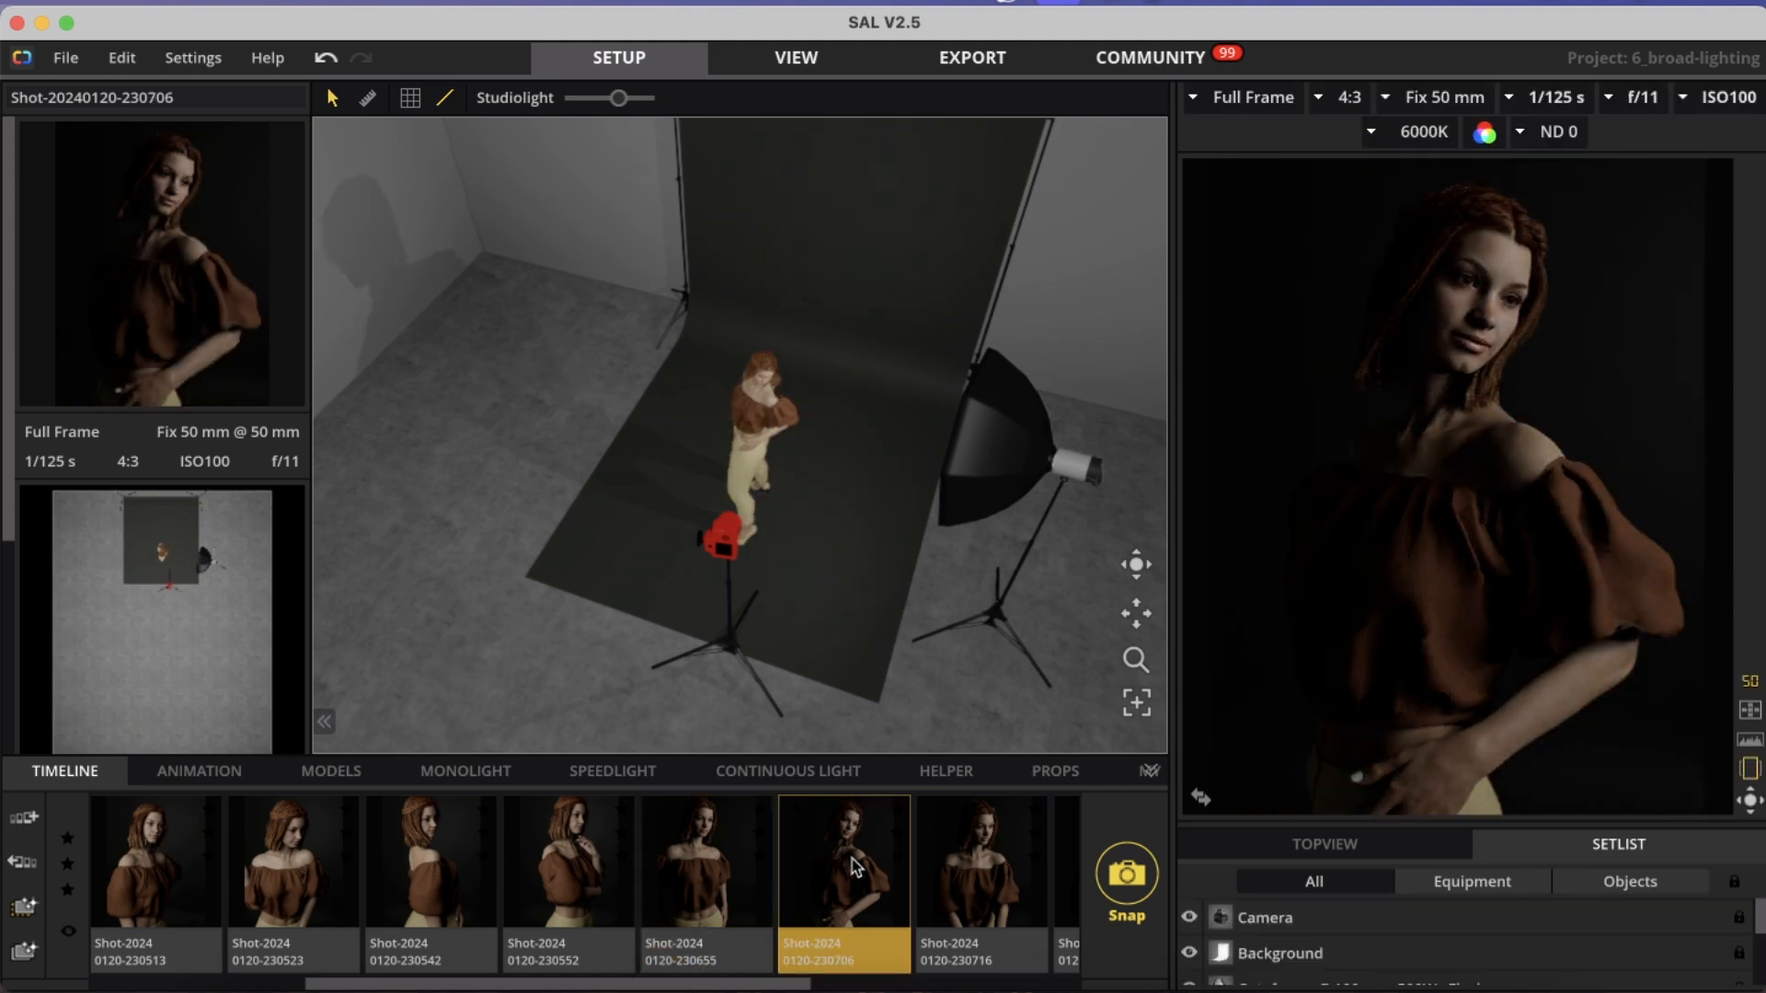
click(924, 866)
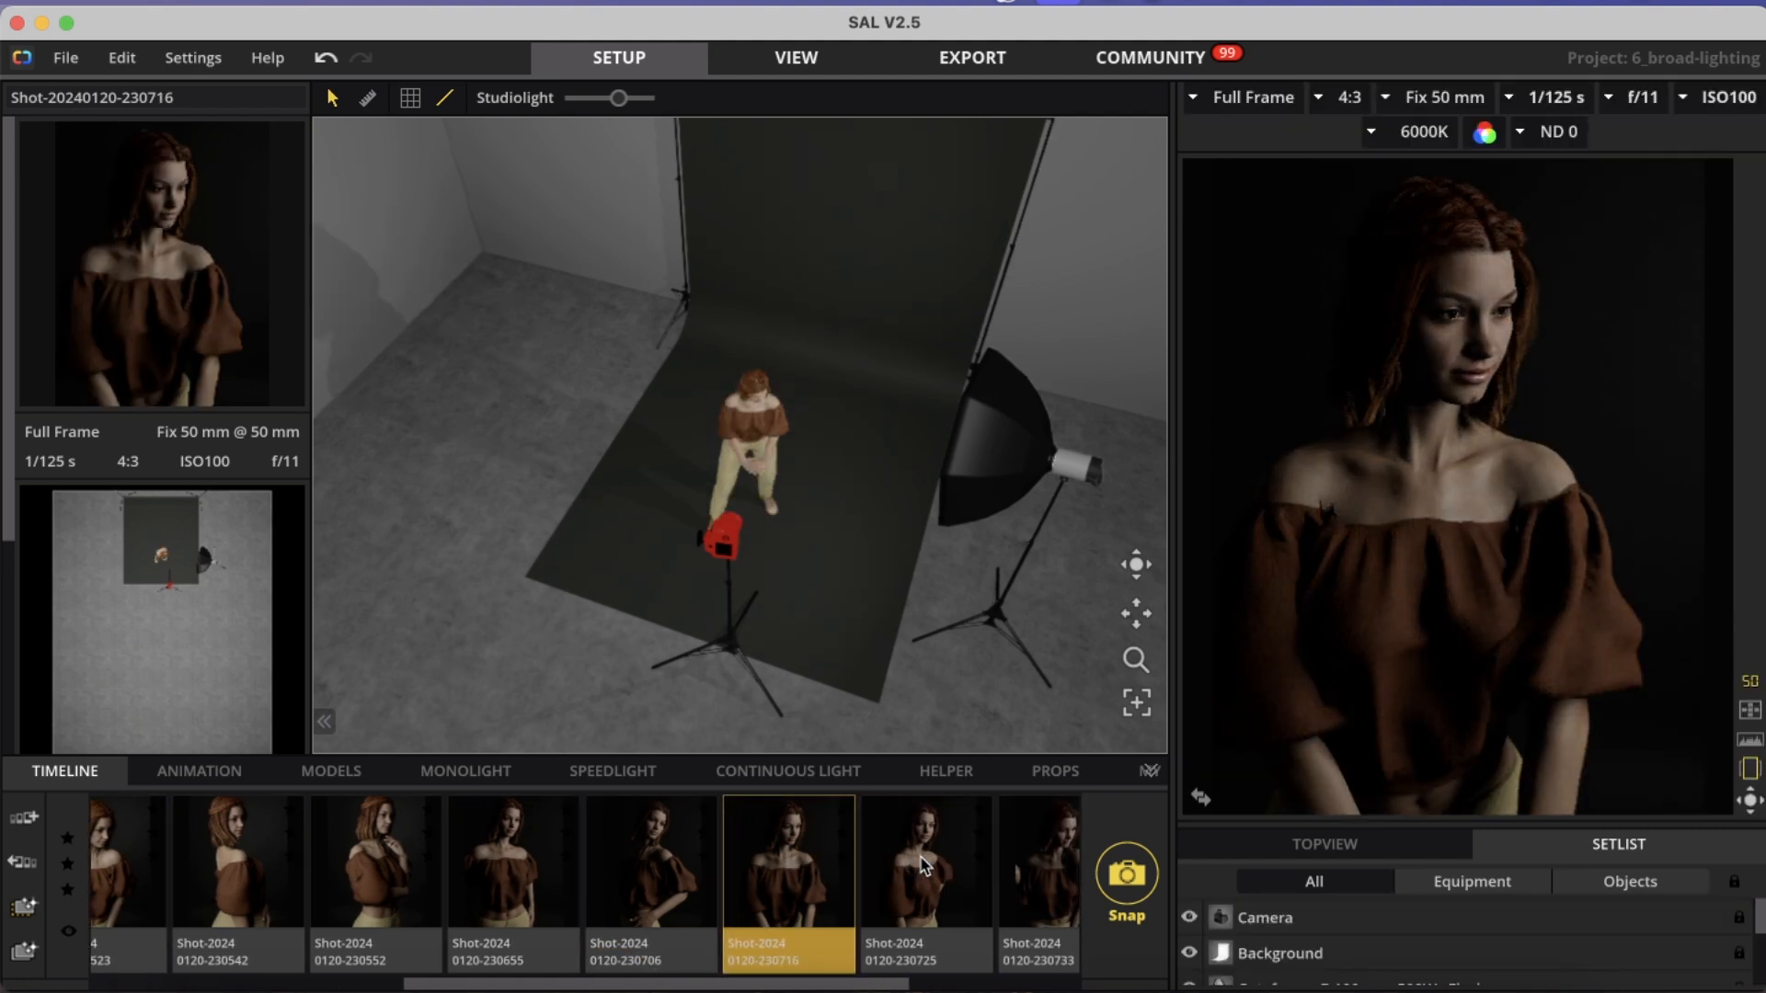
click(925, 867)
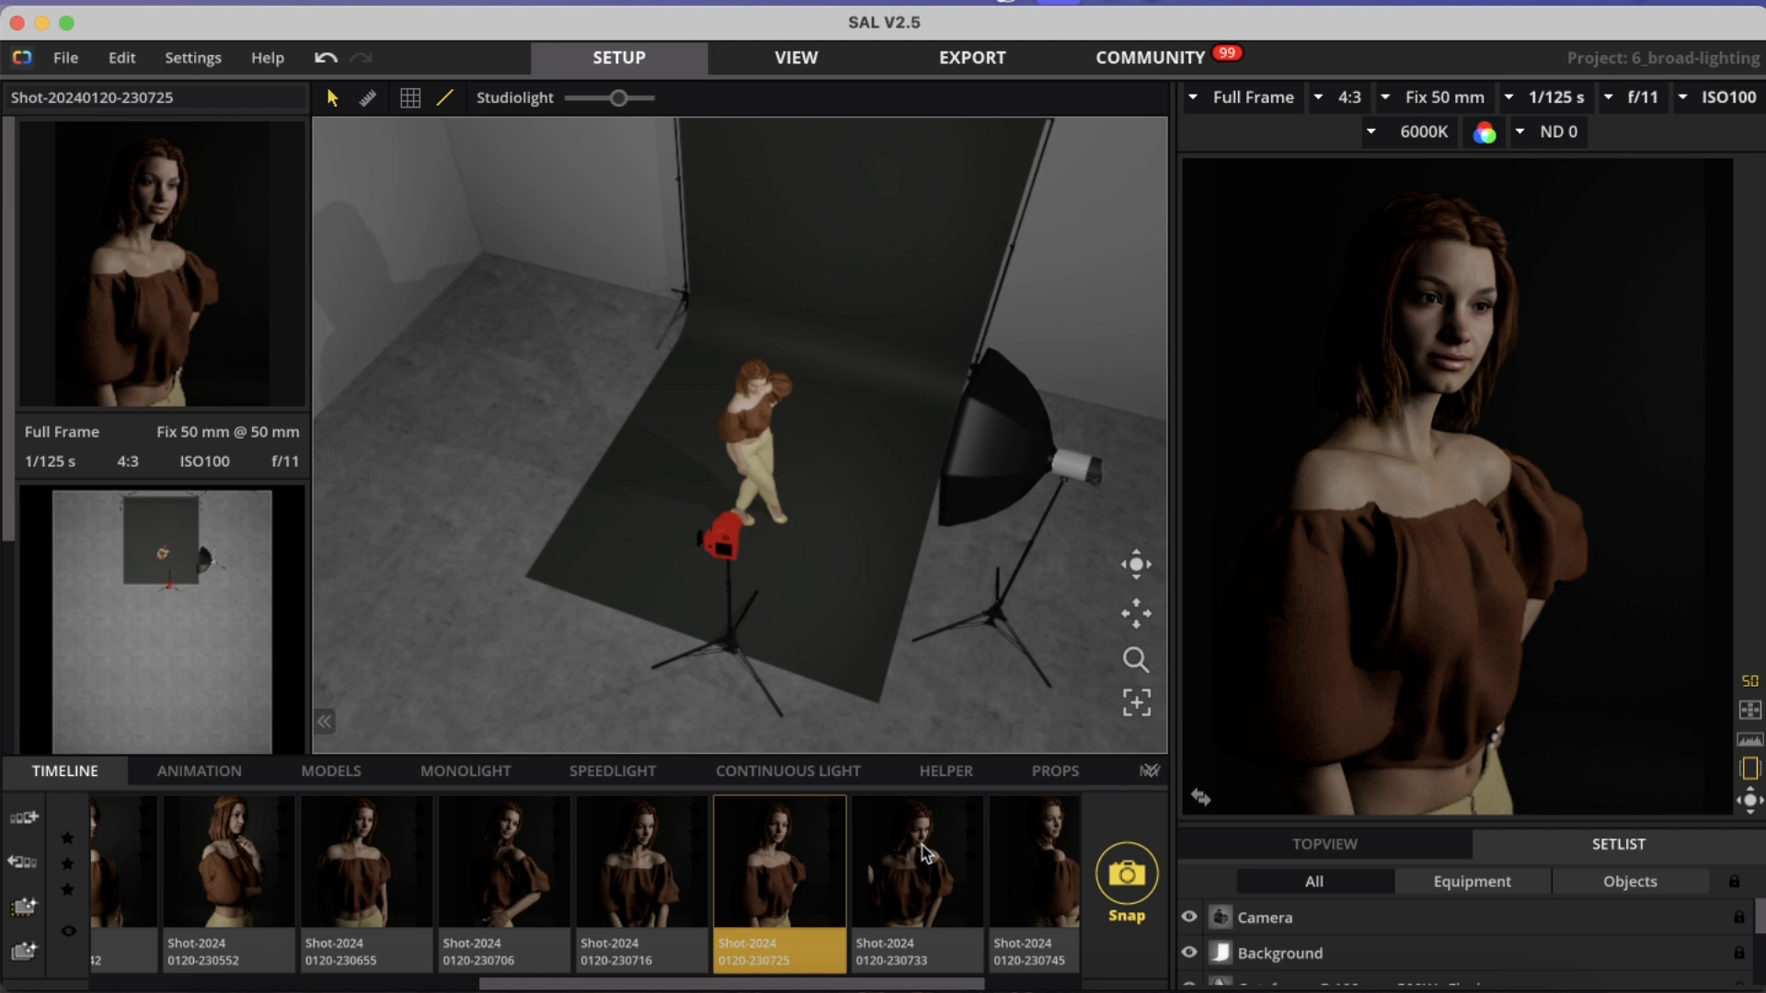
click(924, 854)
mouse_move(1517, 383)
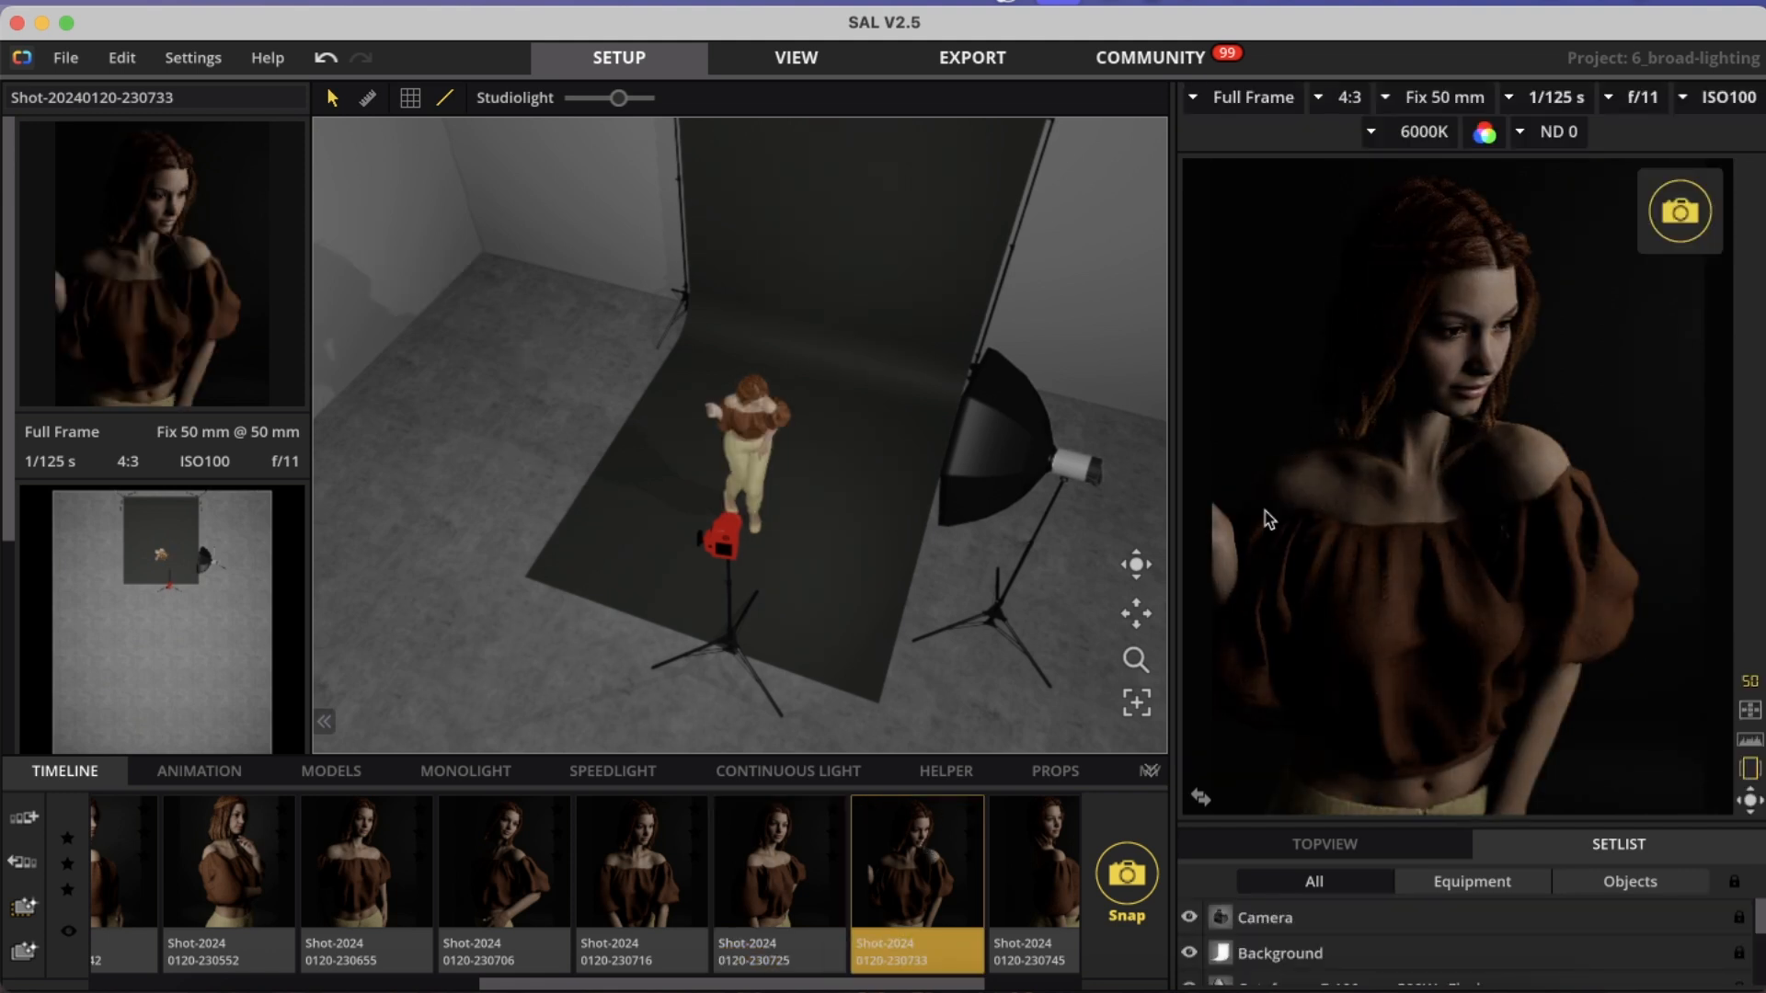
scroll(896, 864, right, 3)
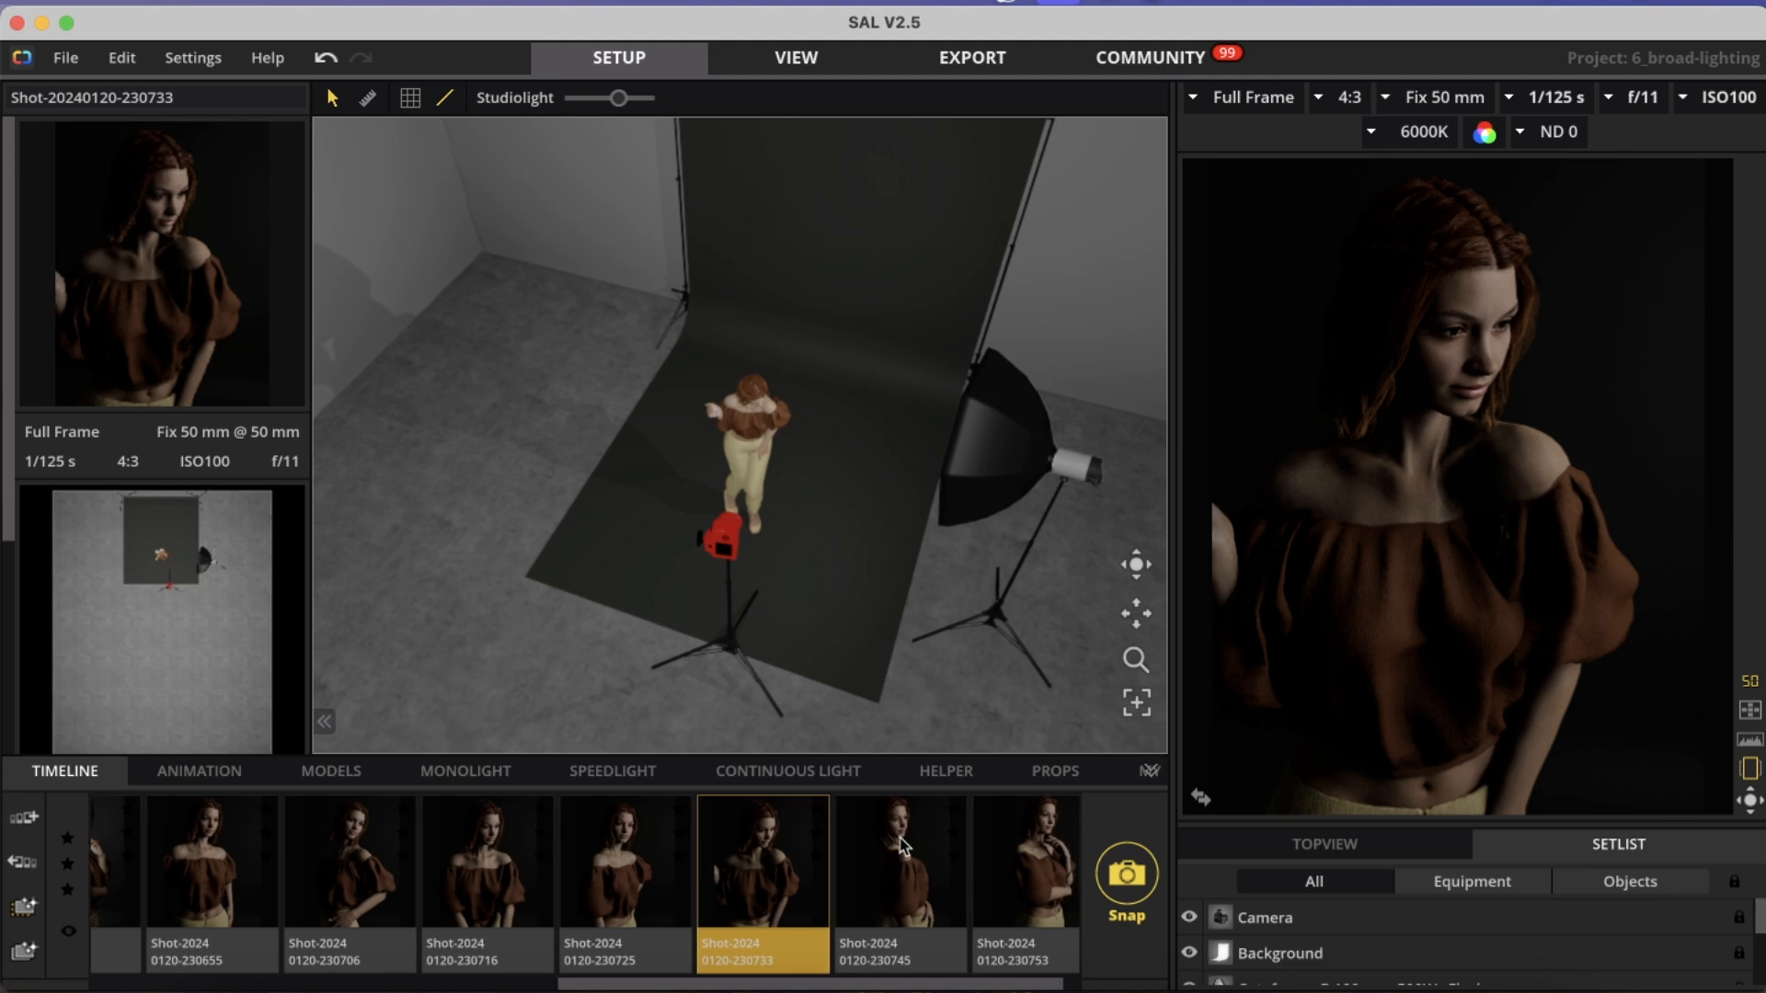
click(904, 846)
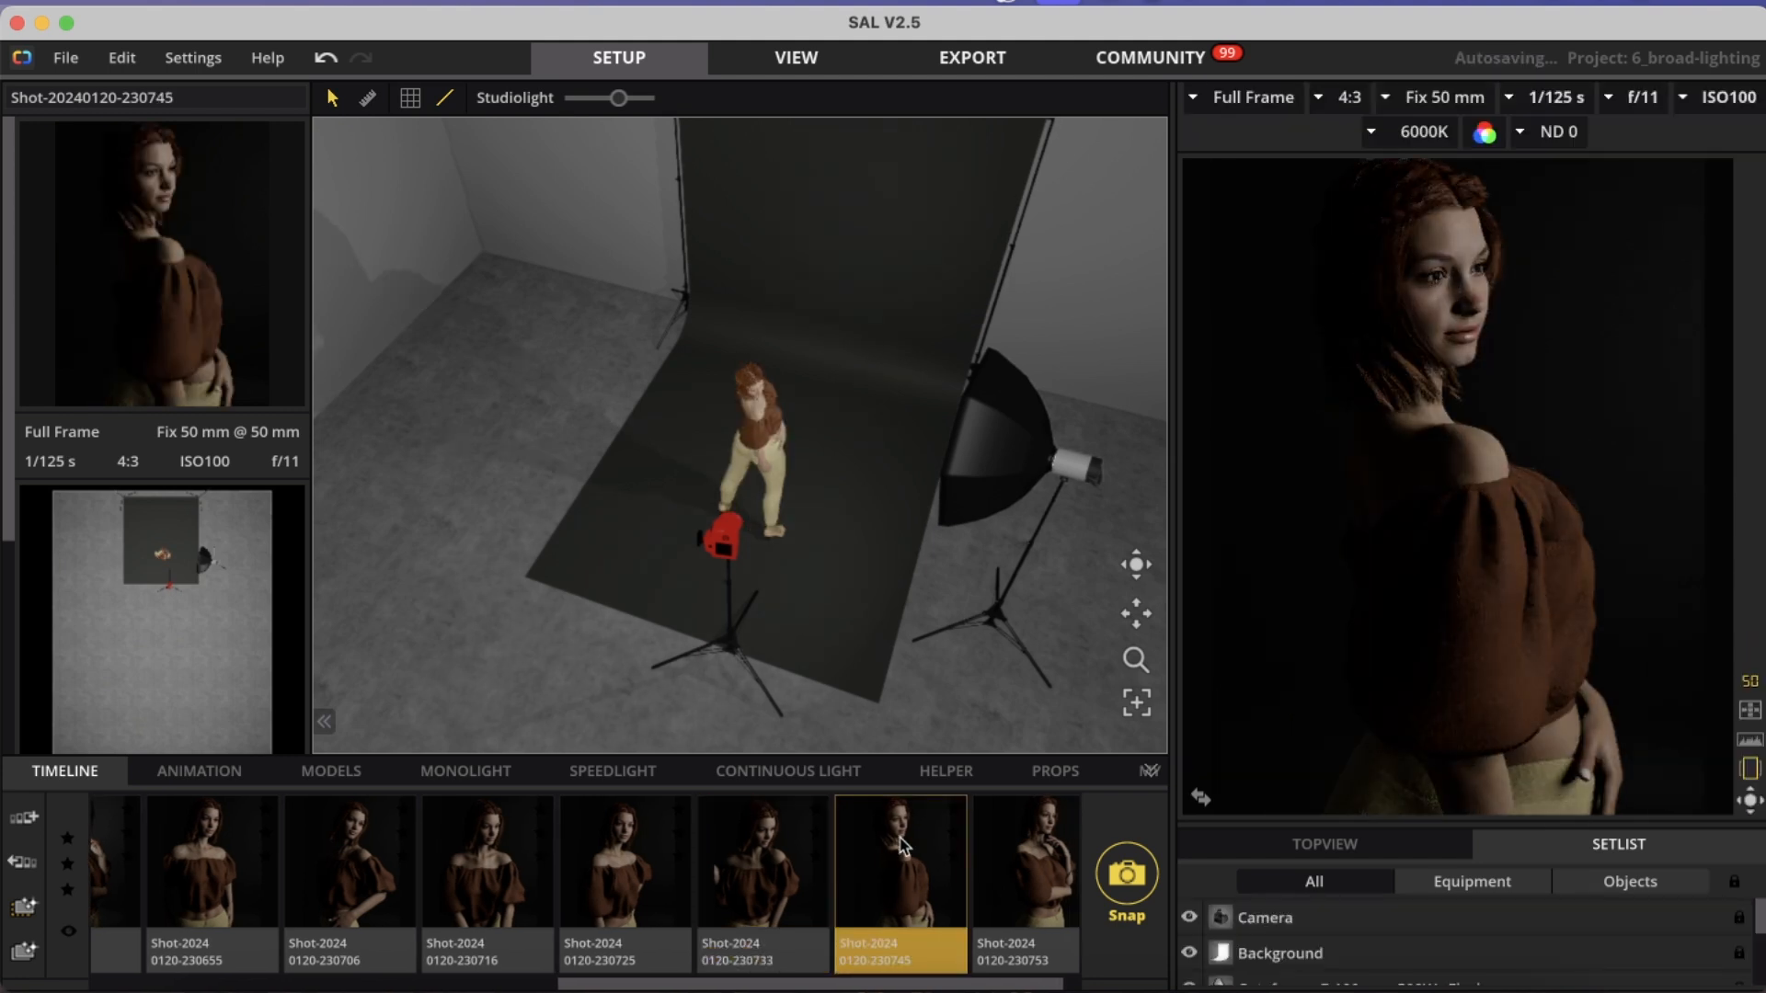
scroll(968, 845, right, 1)
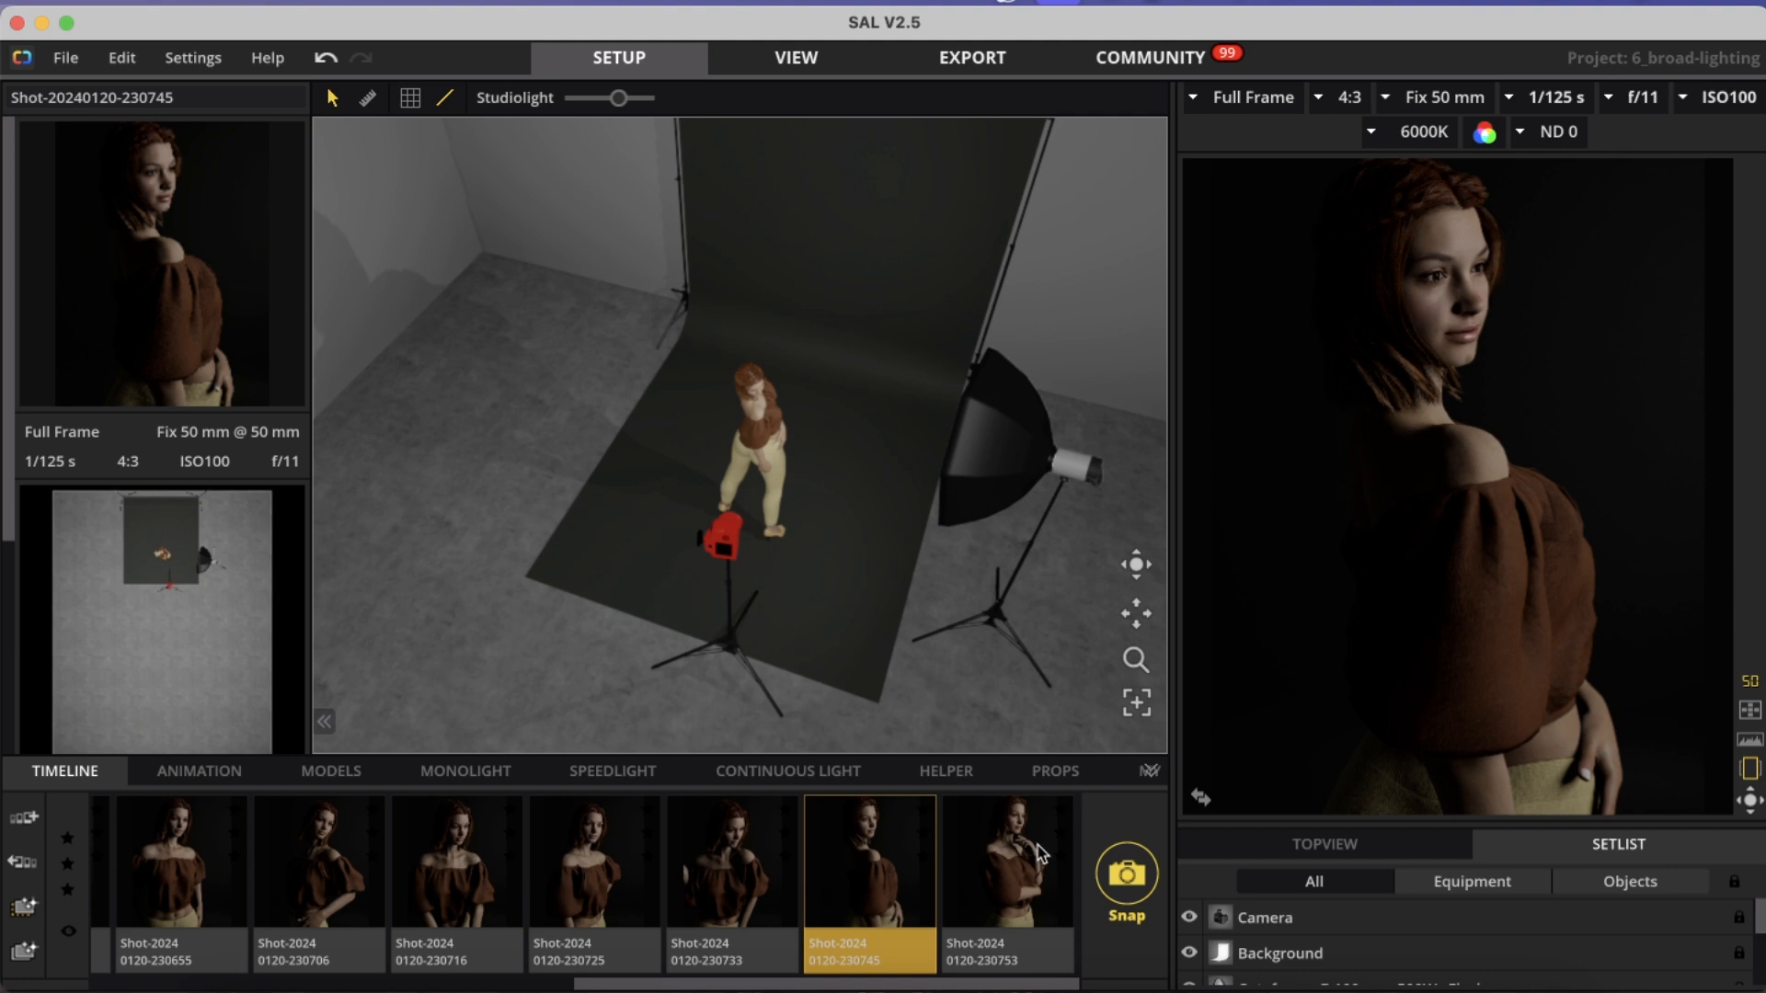
click(1040, 853)
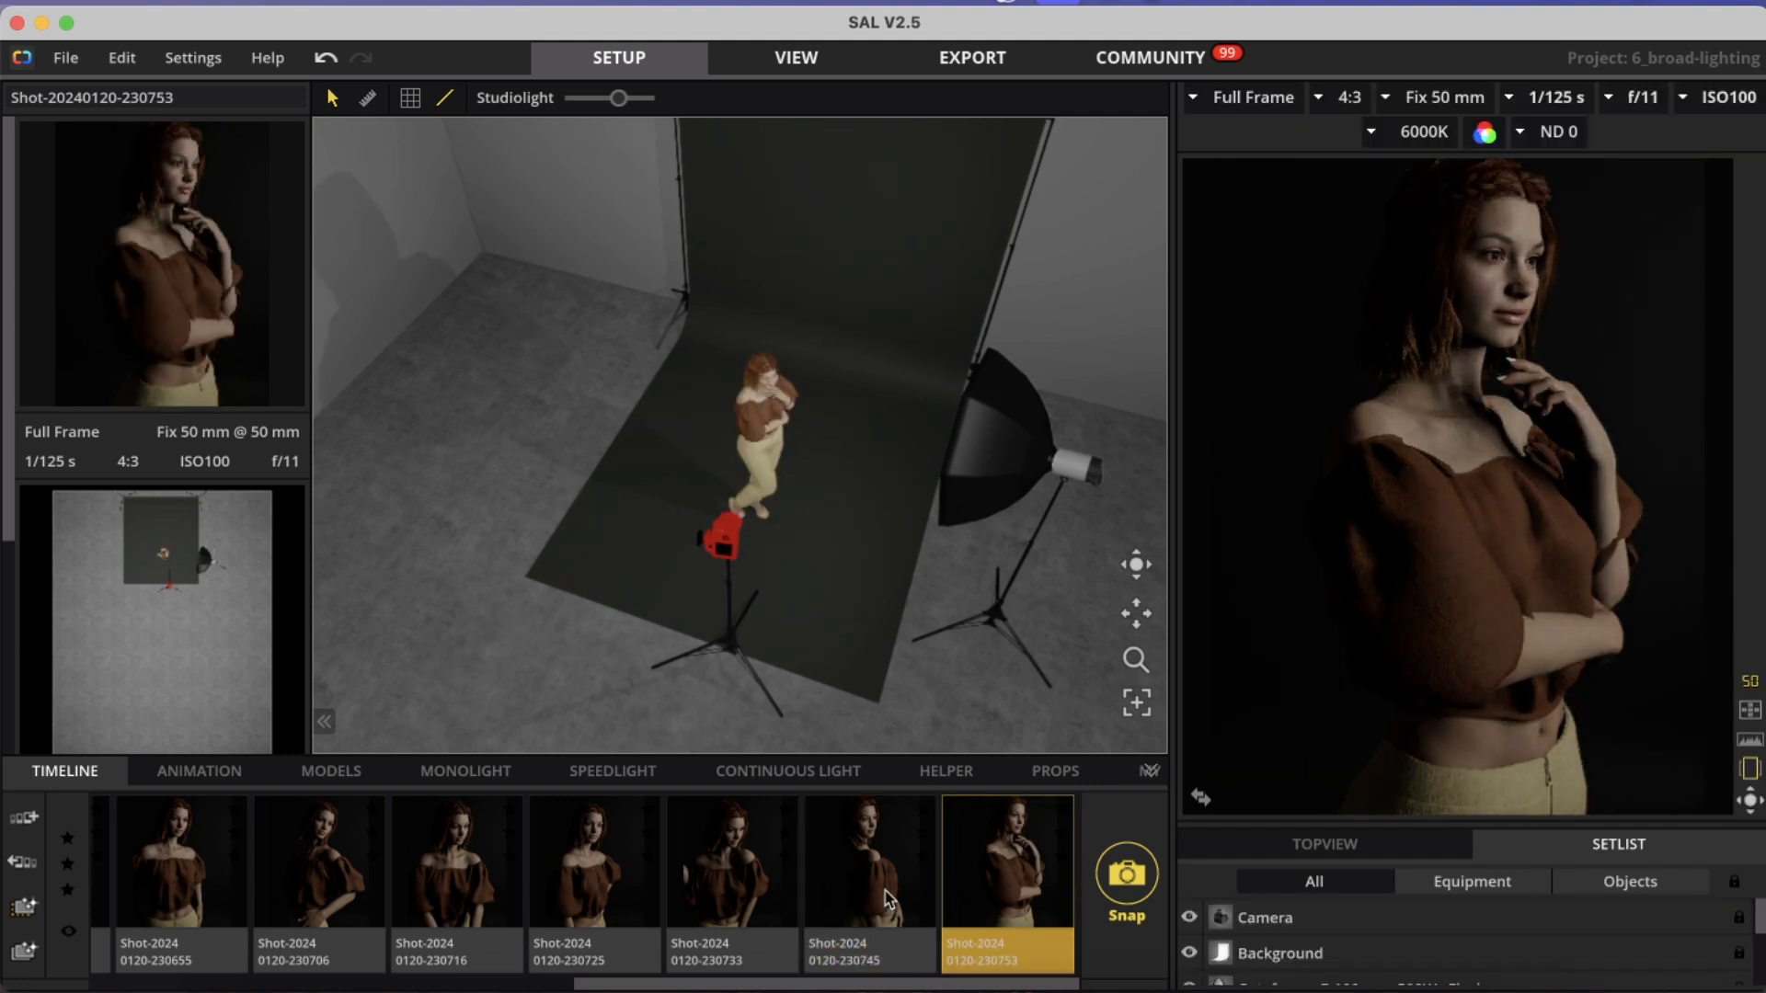
click(607, 857)
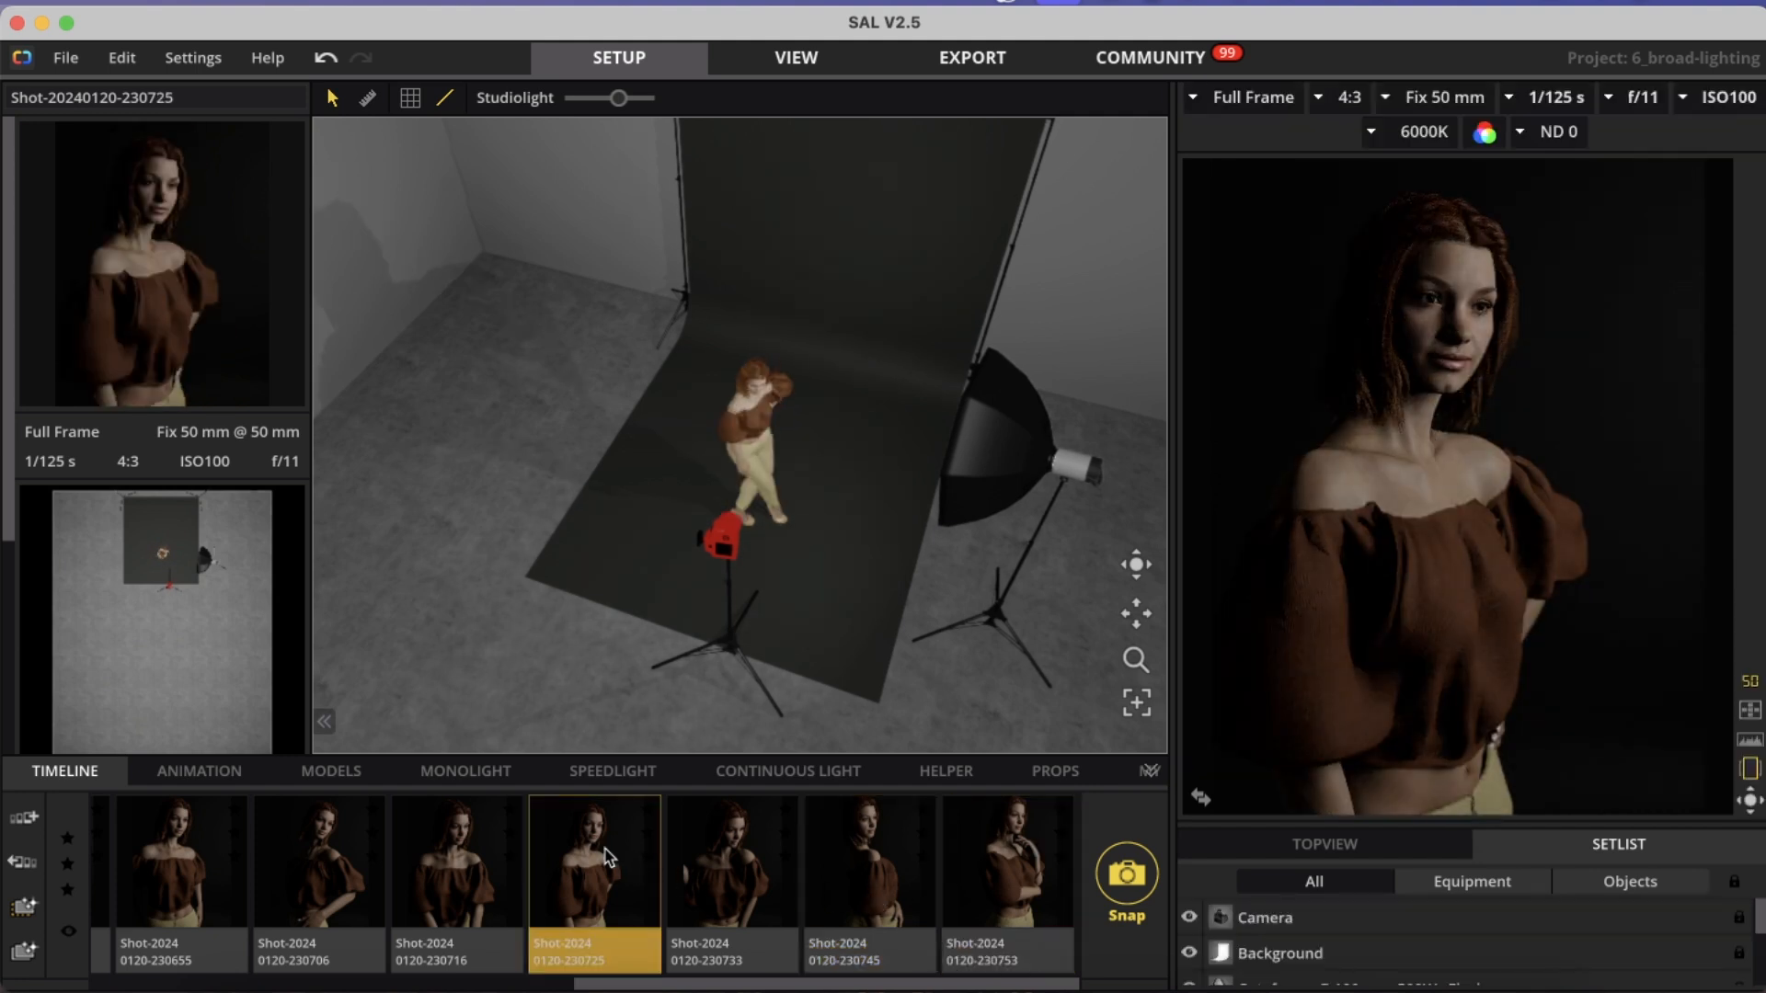
click(770, 403)
click(248, 236)
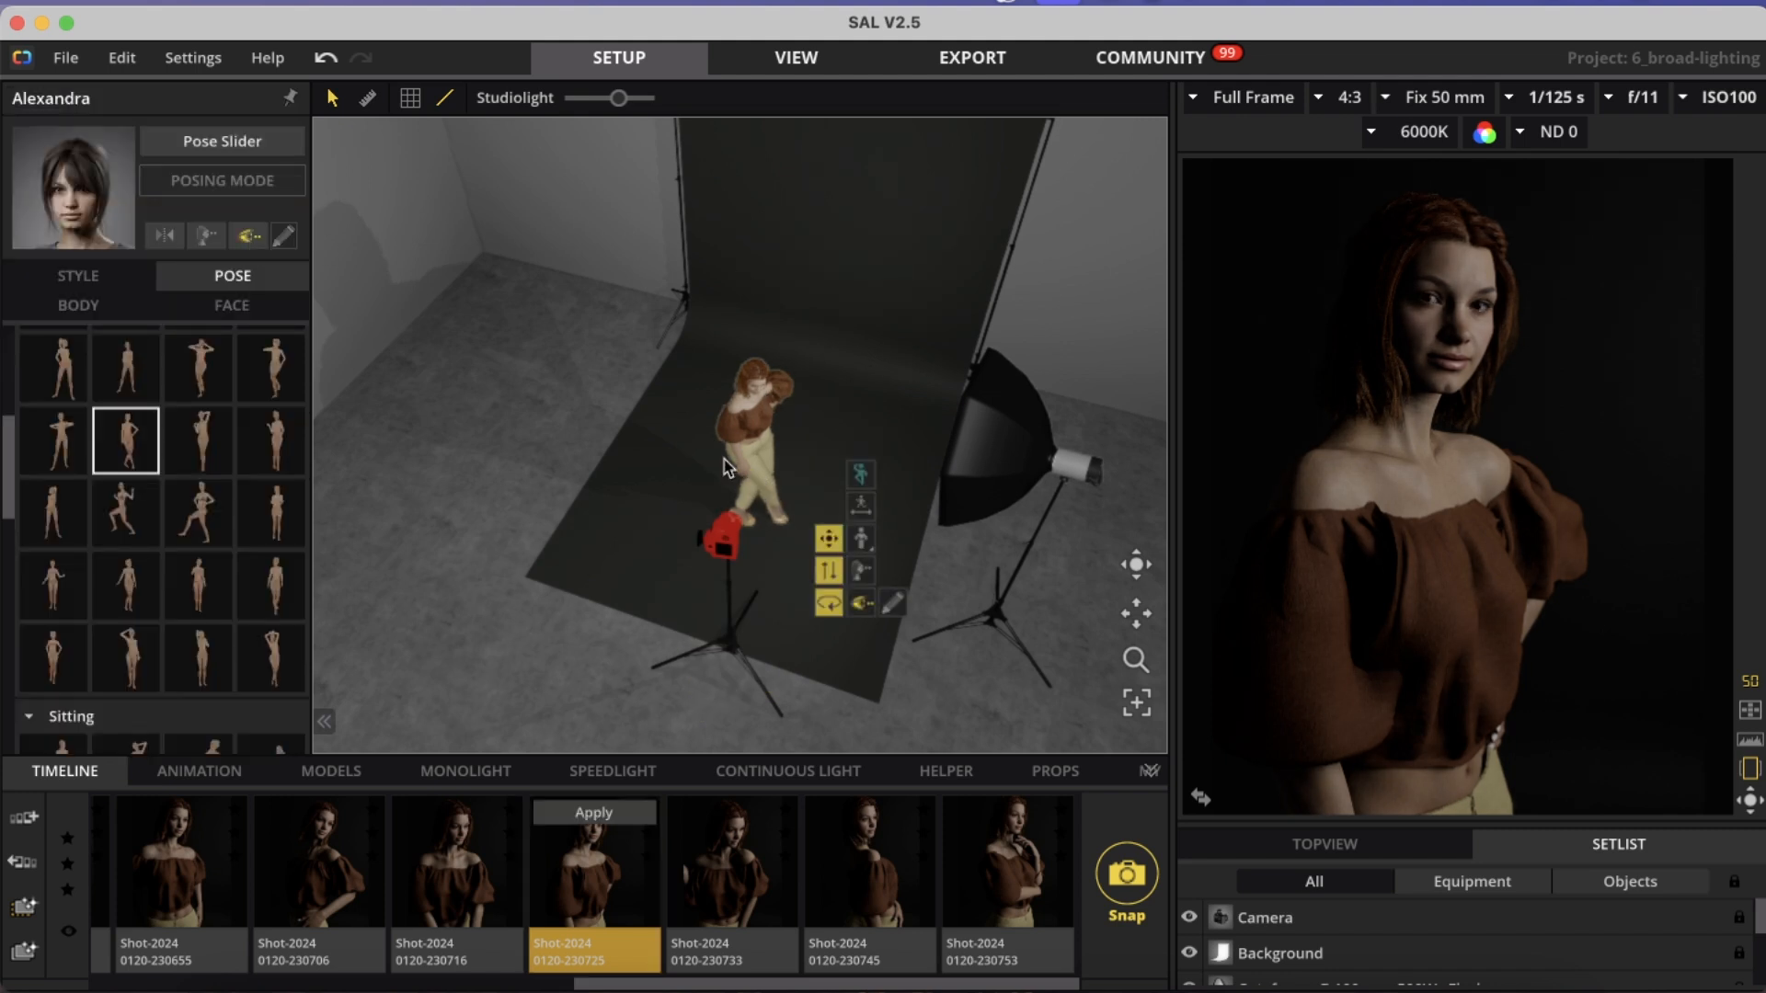
click(207, 236)
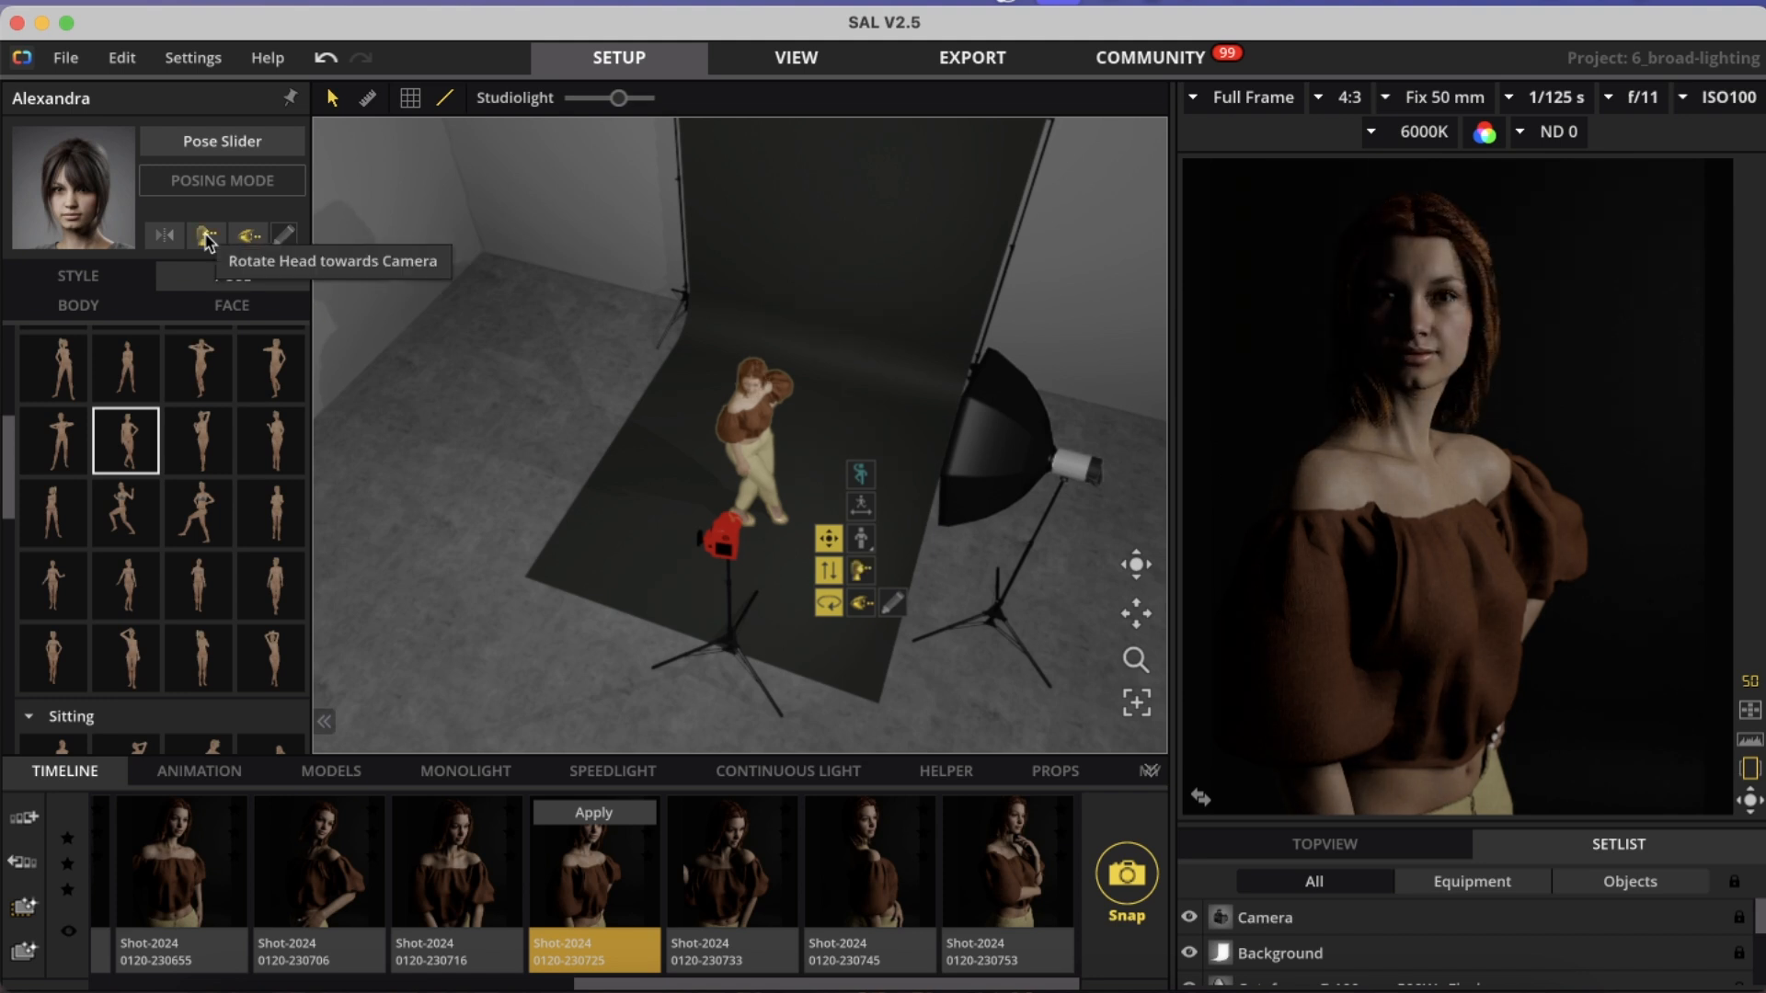
click(207, 236)
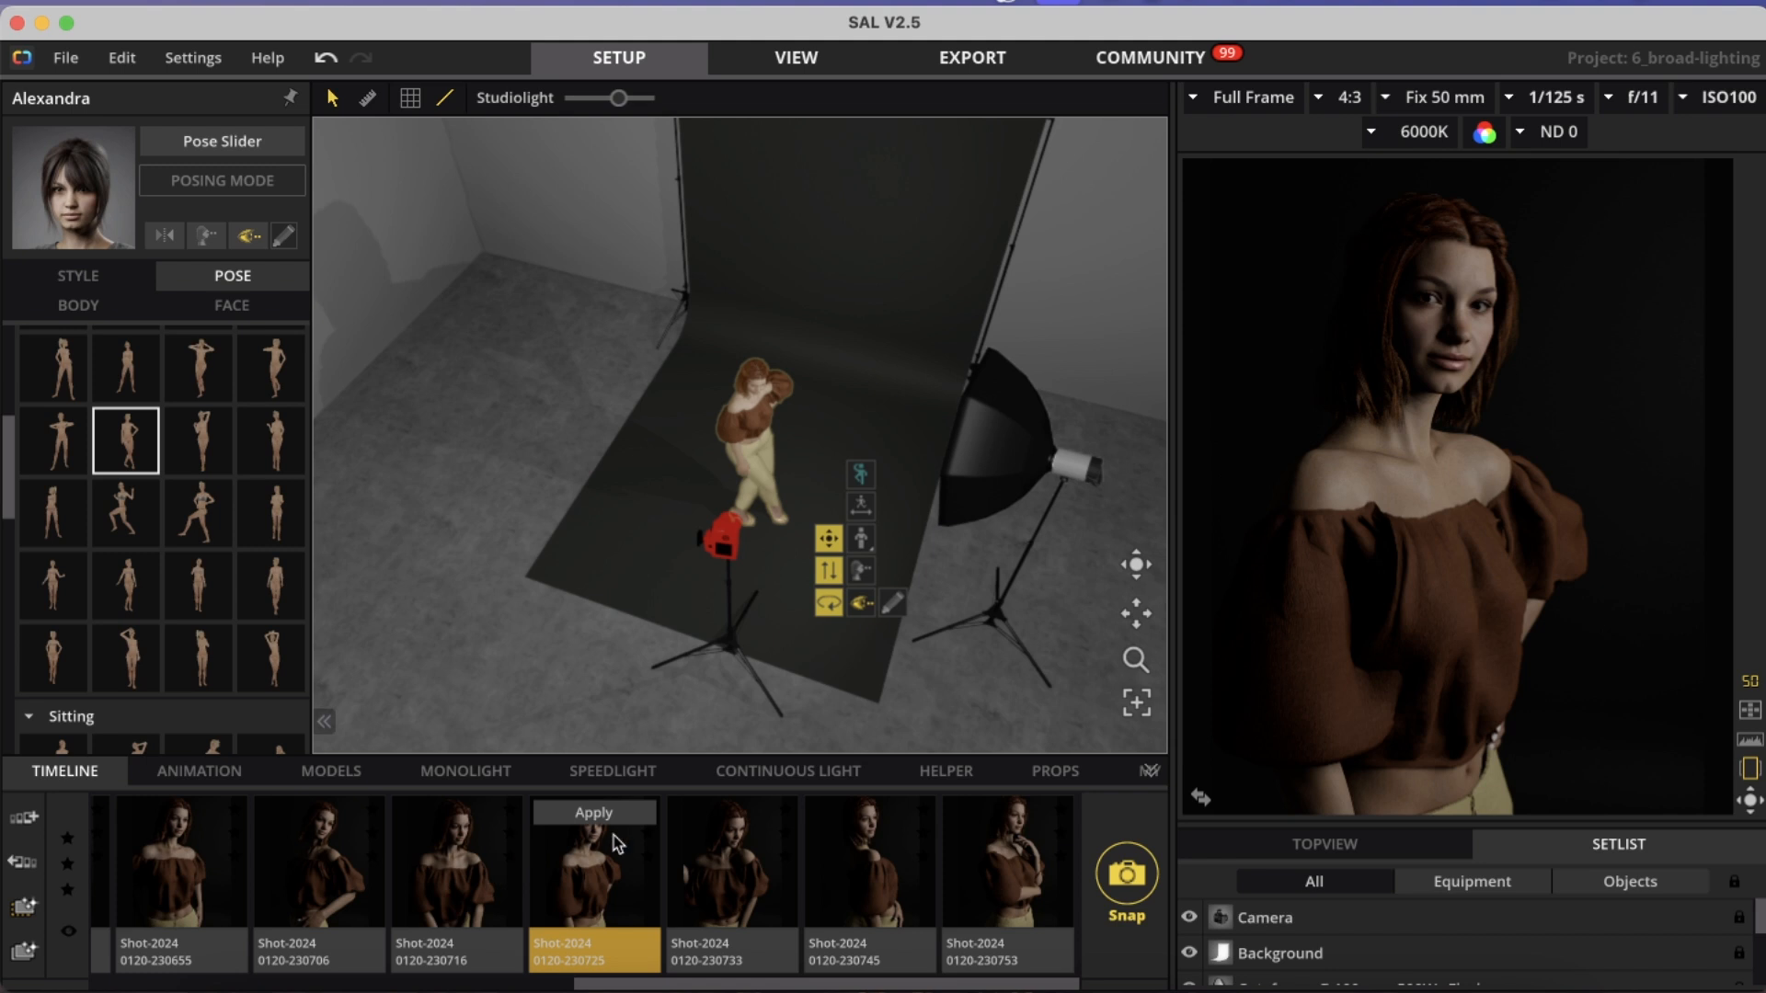
scroll(616, 842, left, 6)
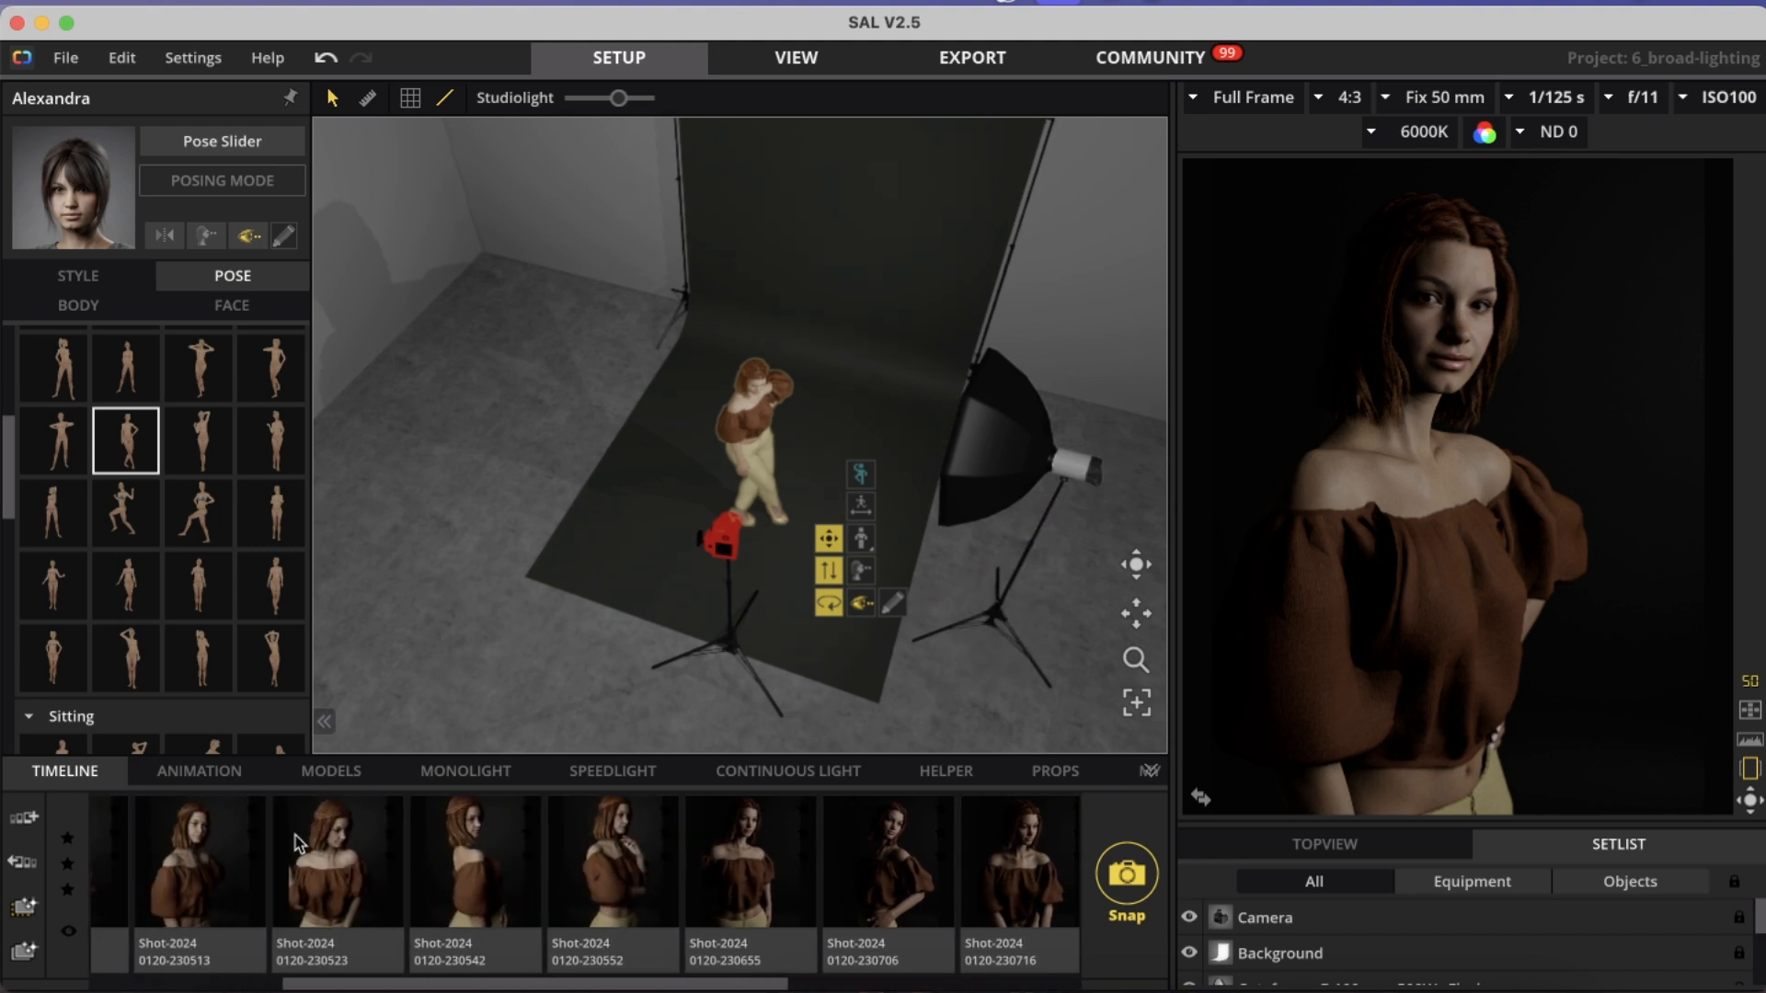
scroll(295, 836, left, 4)
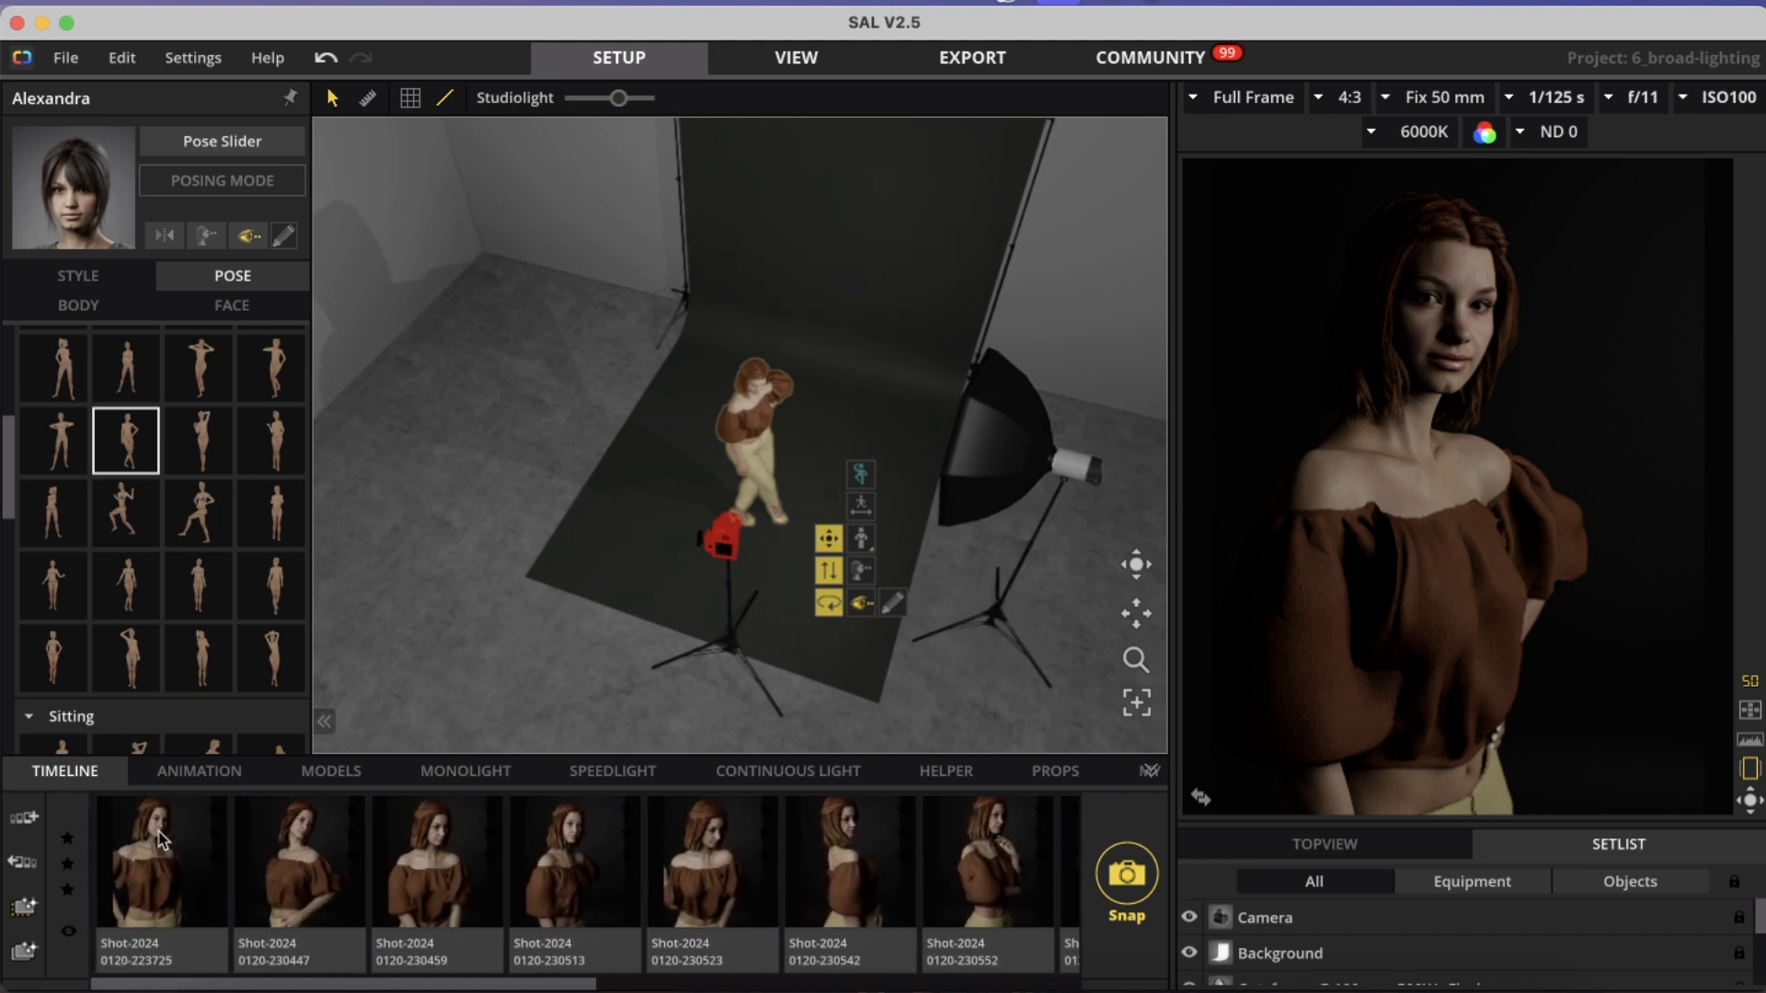
click(161, 839)
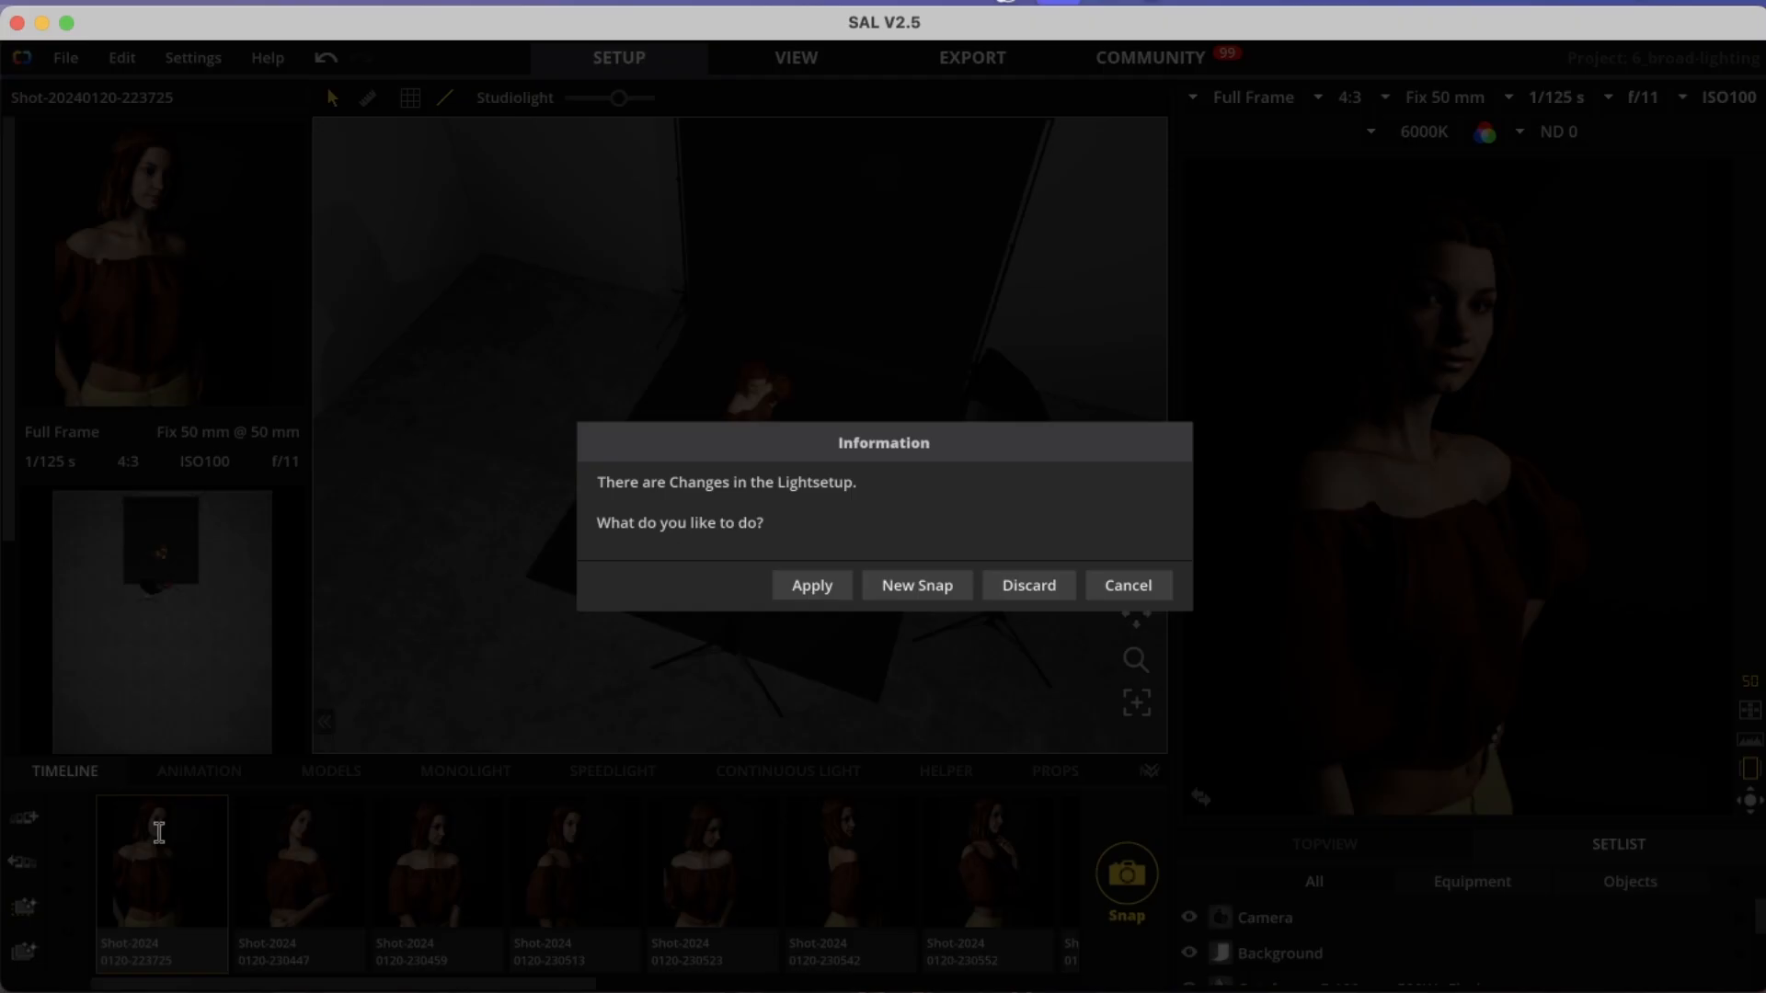
click(1018, 586)
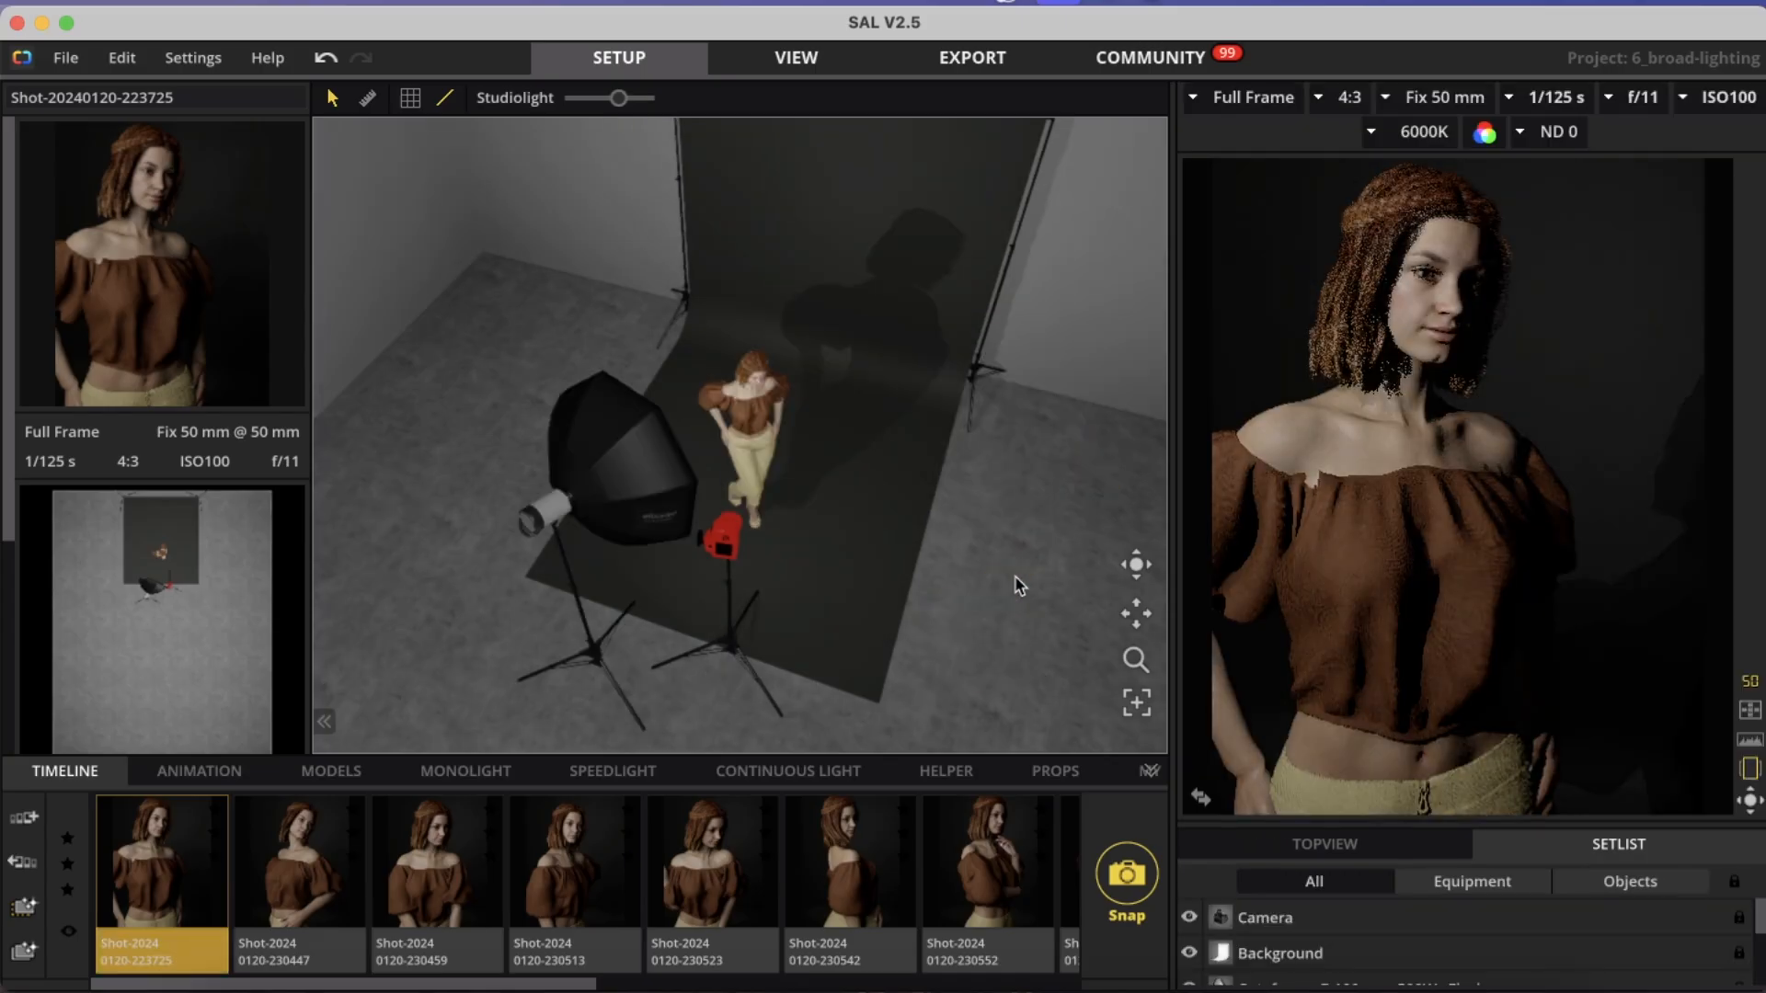
click(315, 862)
click(457, 862)
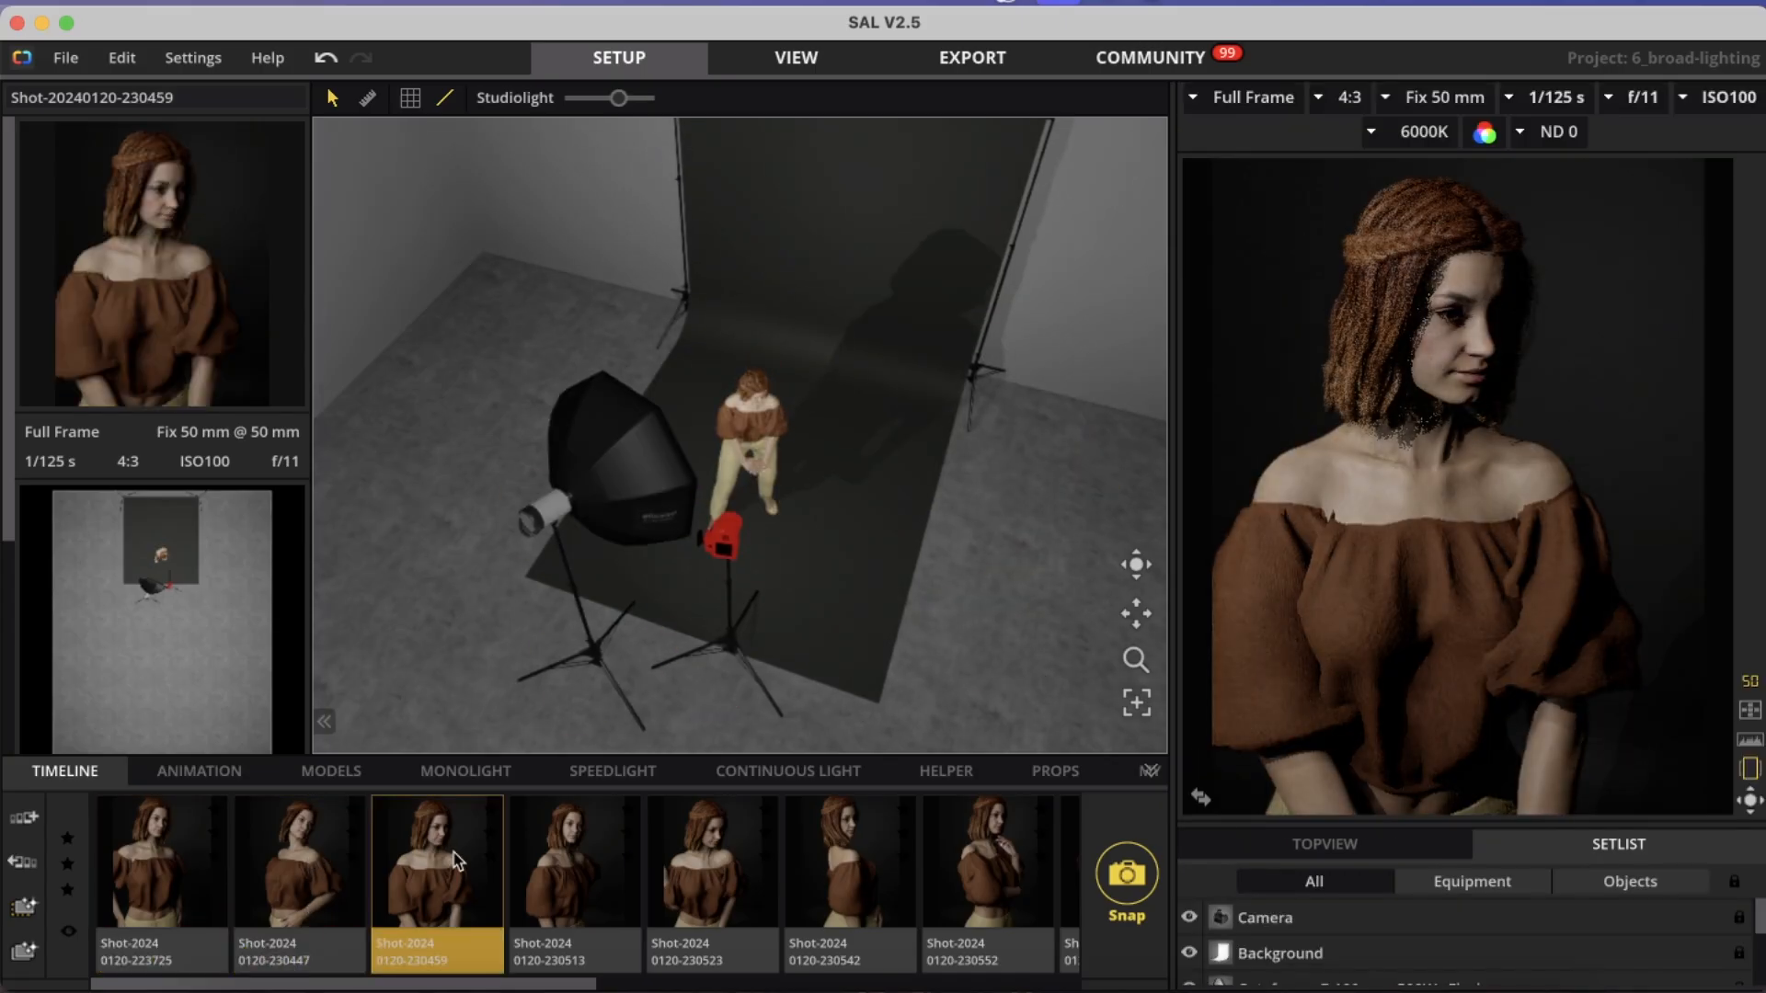
click(565, 861)
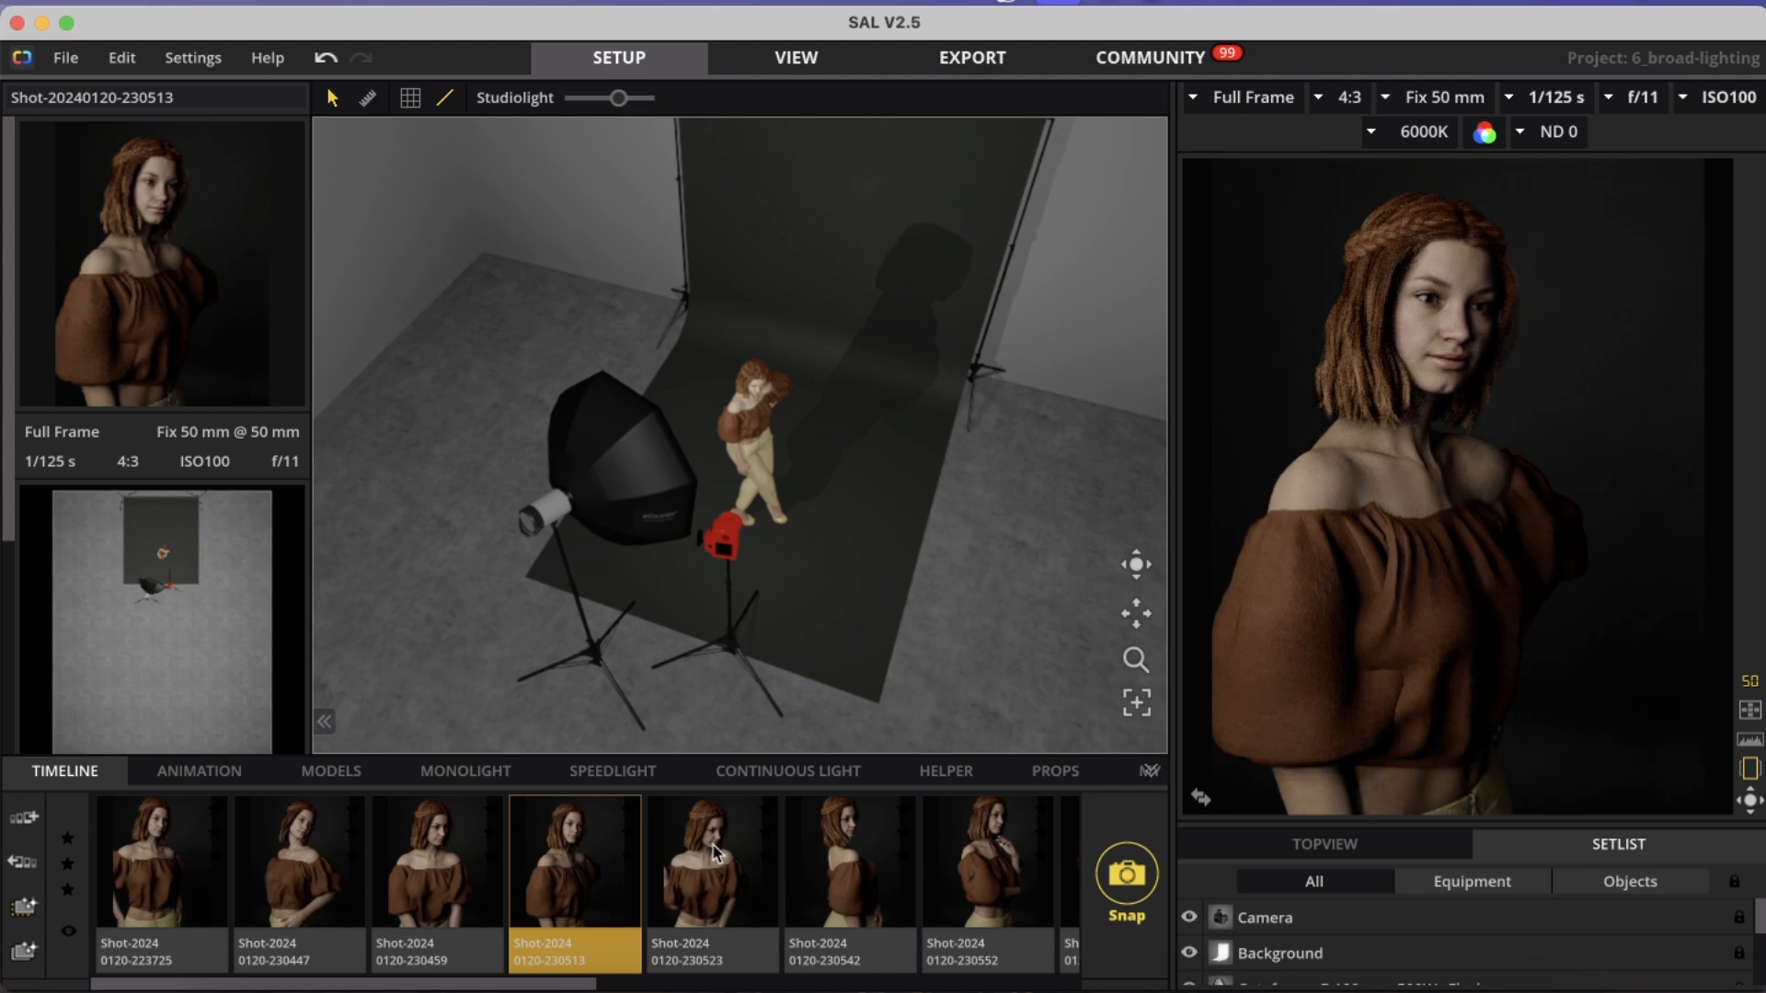
click(704, 860)
click(864, 859)
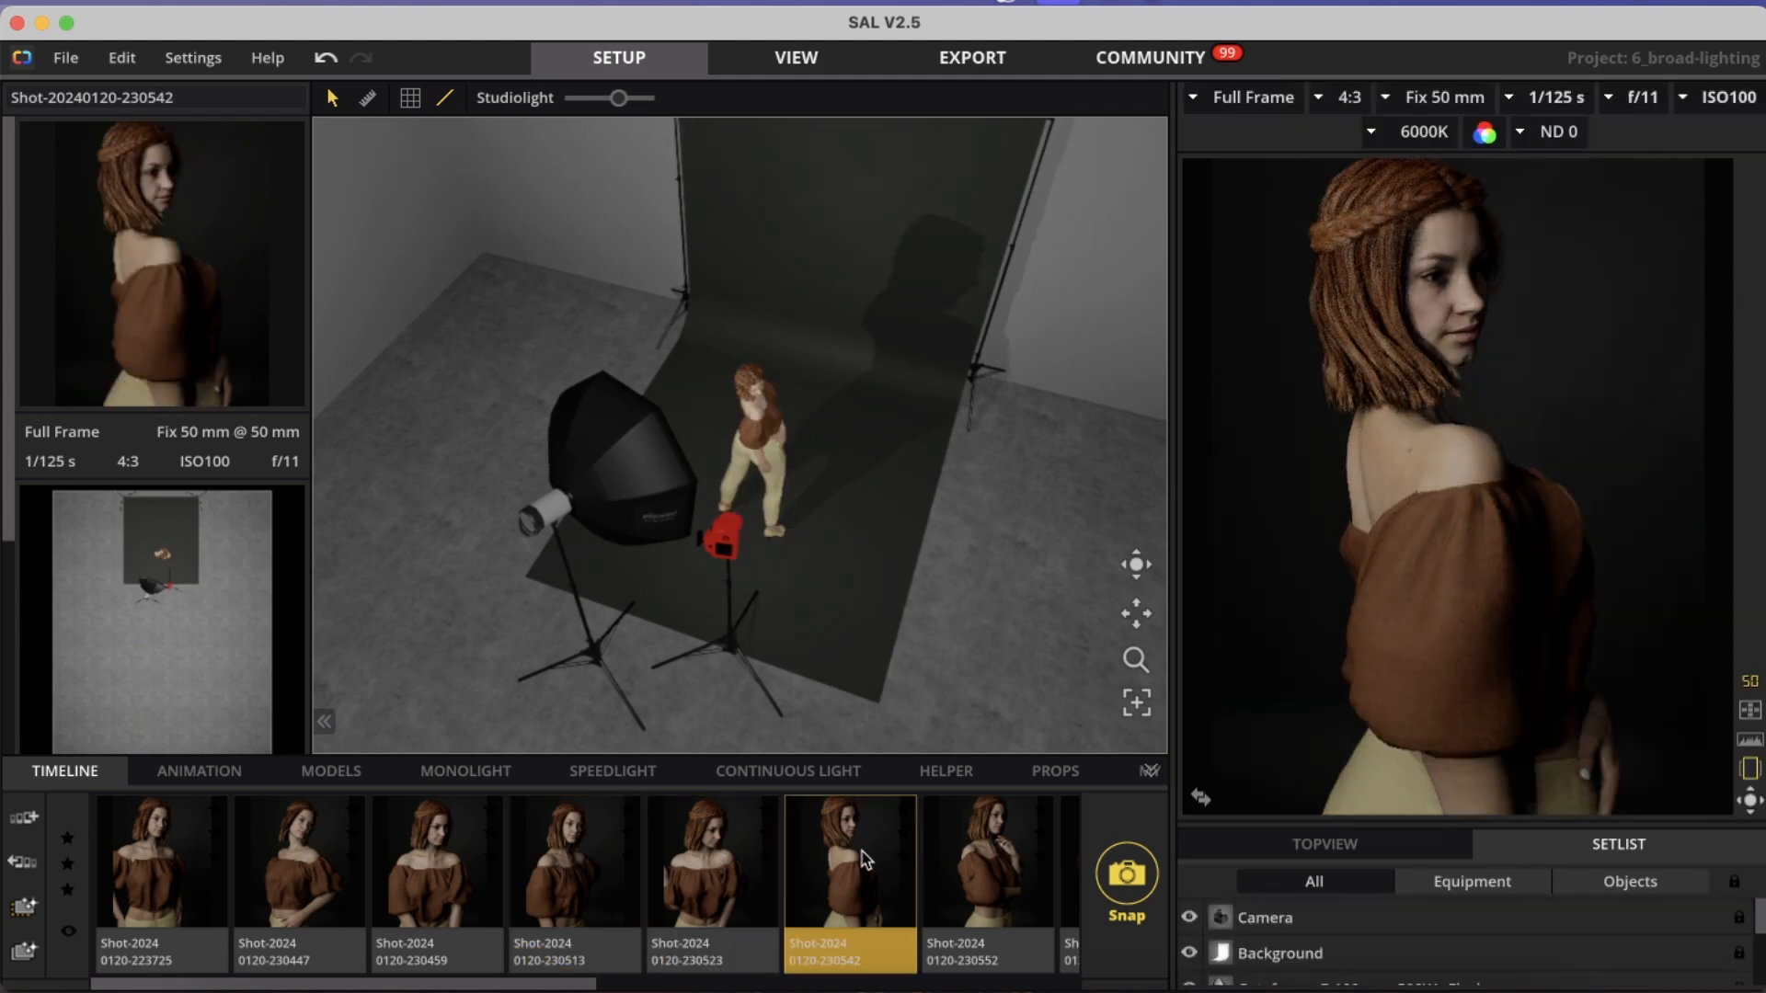
scroll(856, 860, right, 3)
click(839, 858)
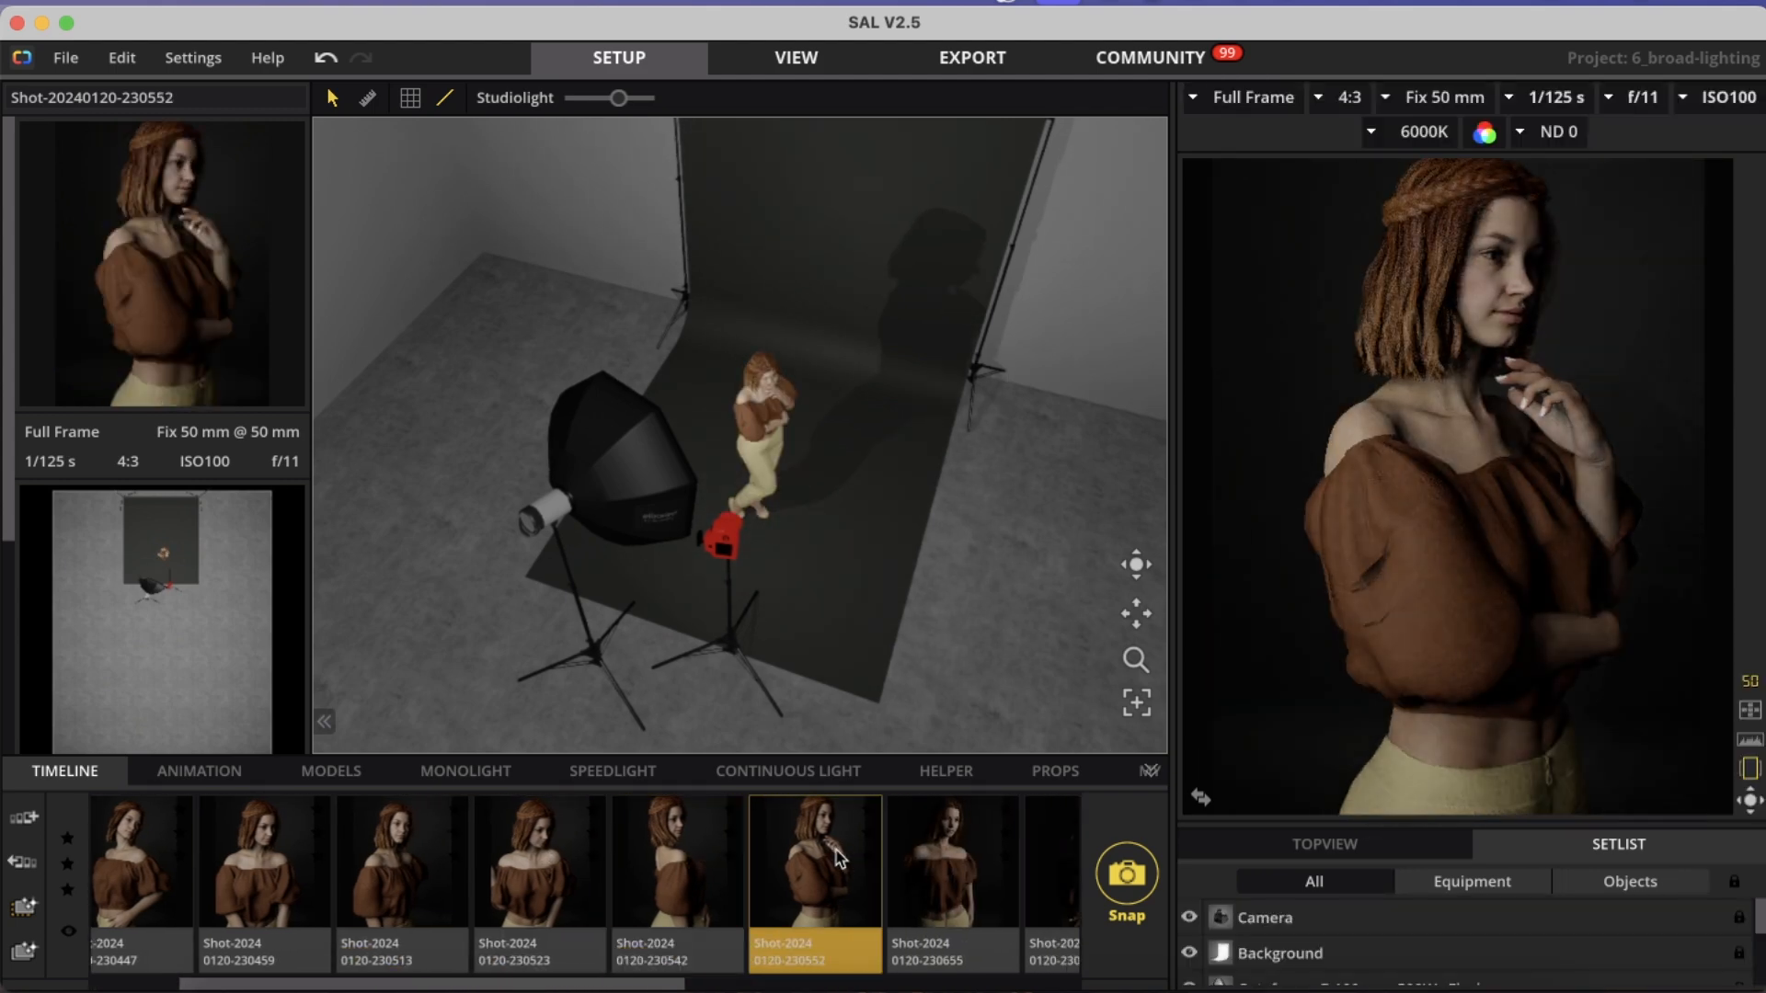
scroll(836, 851, right, 2)
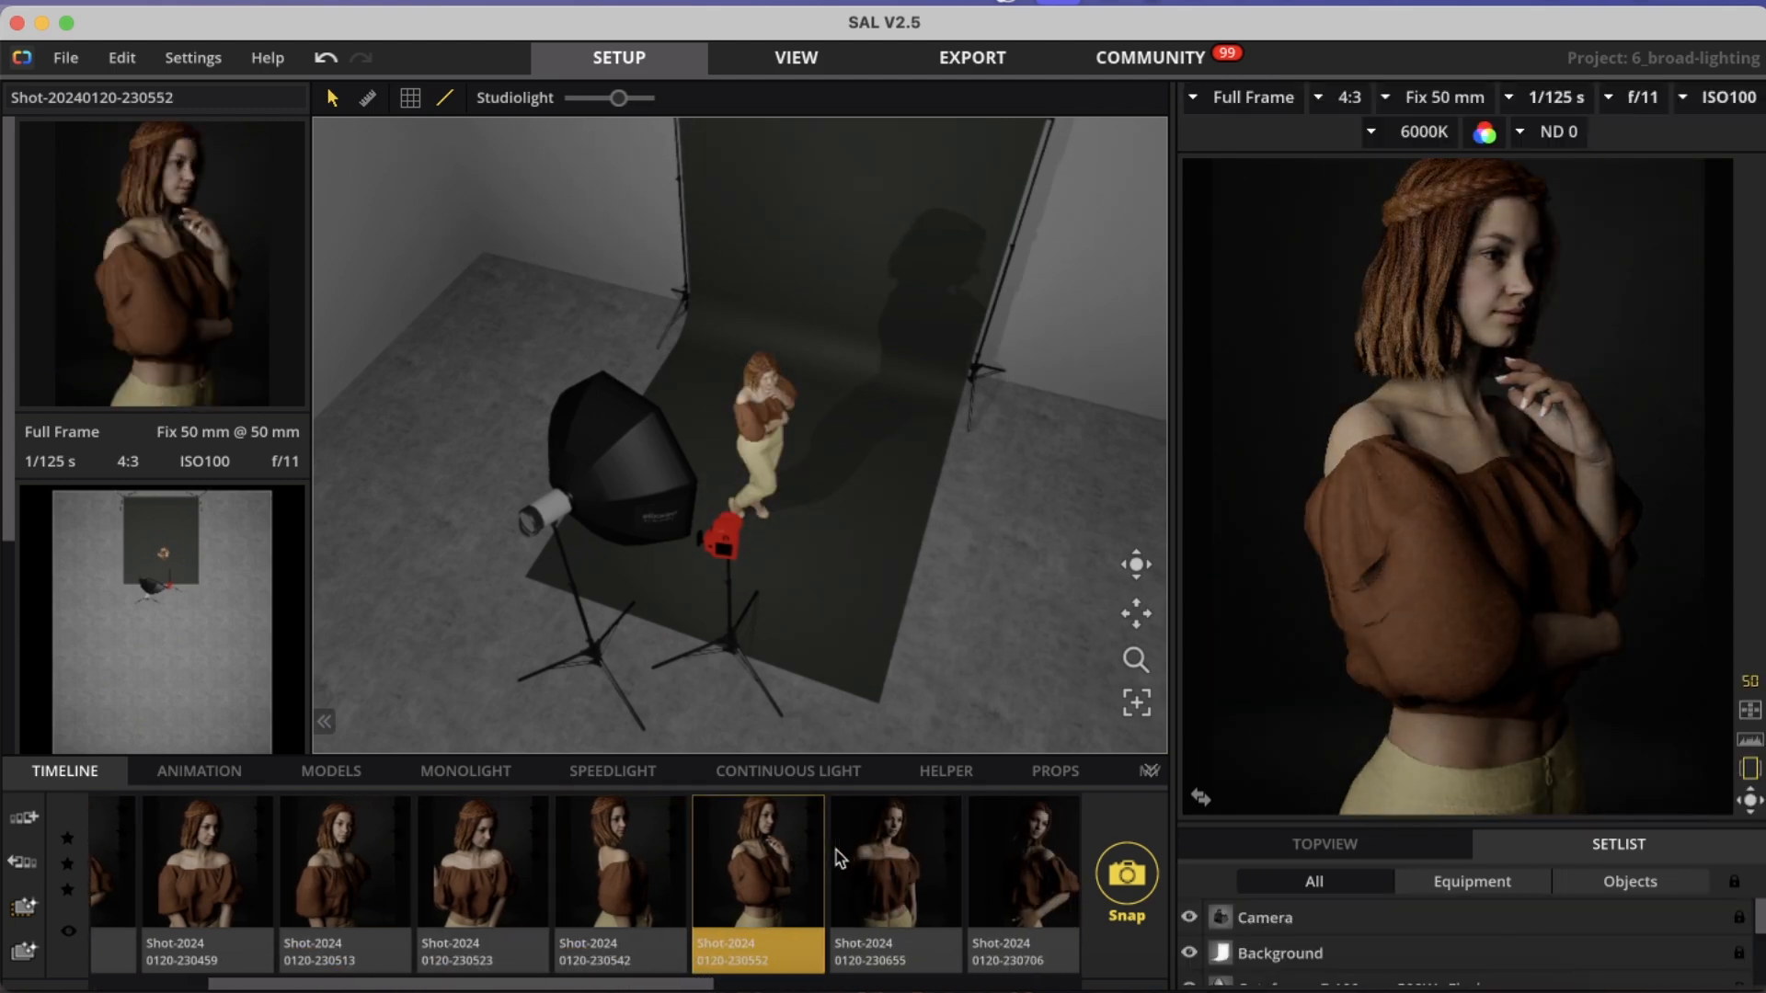
click(888, 856)
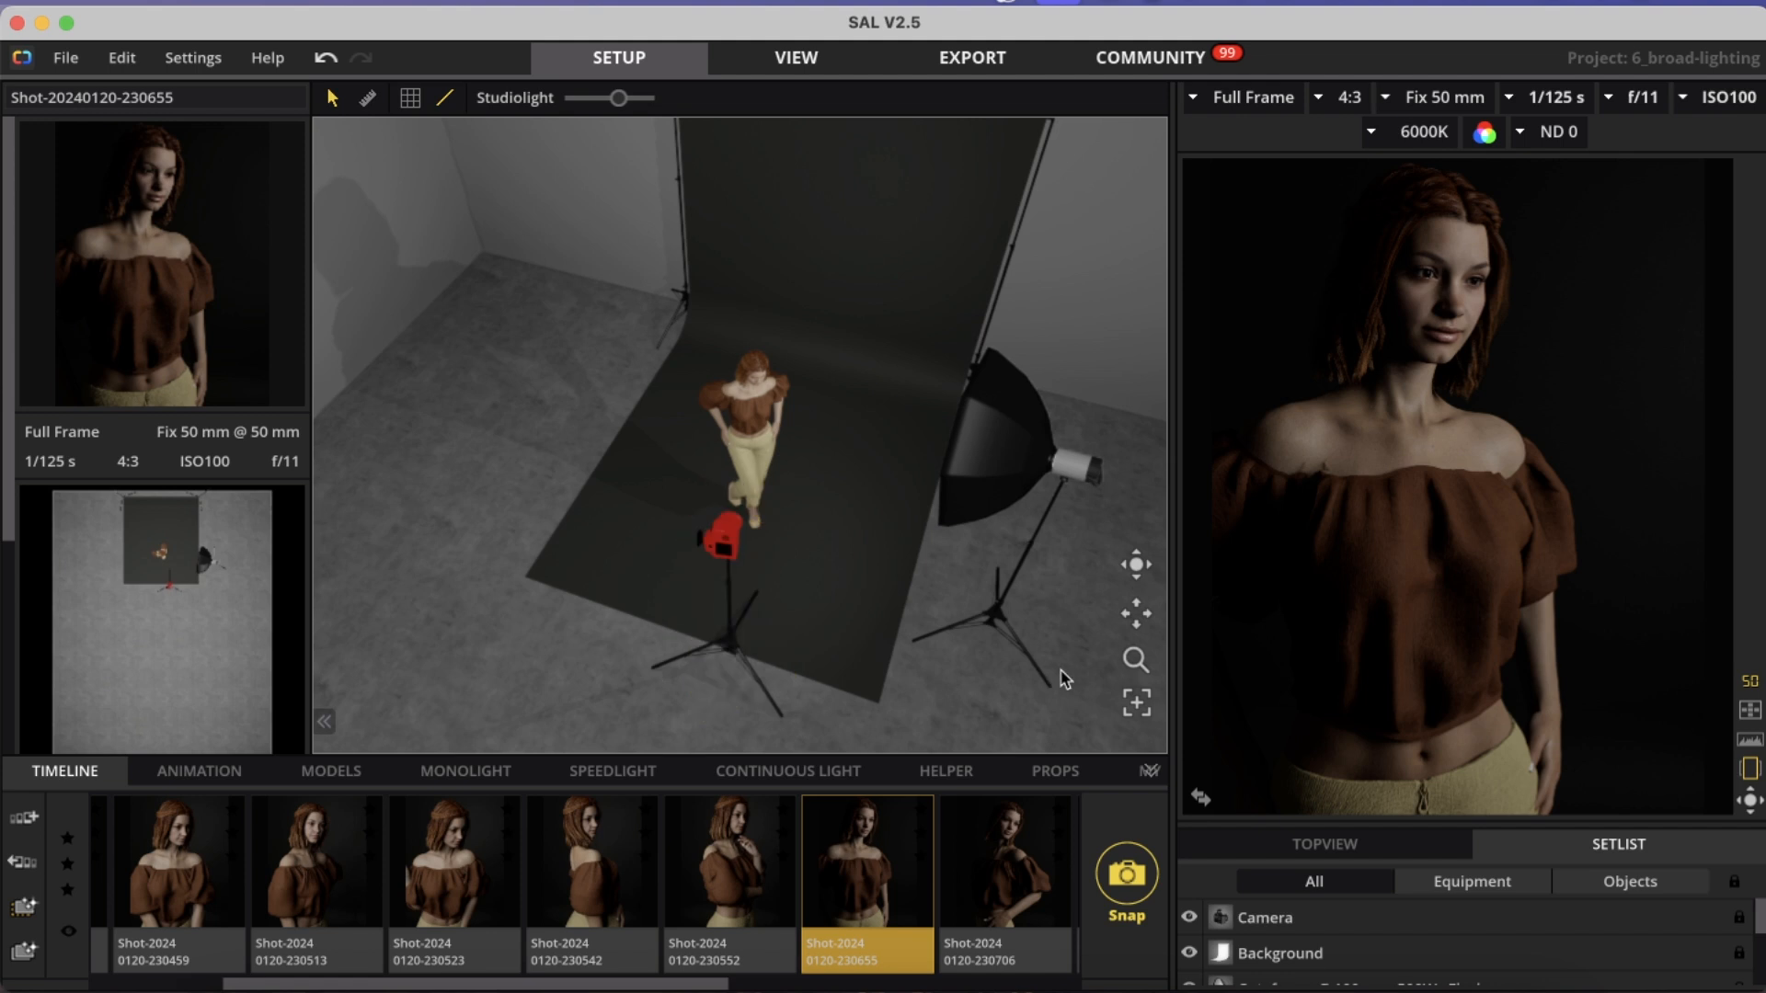
- Try the octaform softbox on the opposite side of the model, at about X 3.56 m, Y 3.89 m
right_drag(930, 717, 930, 615)
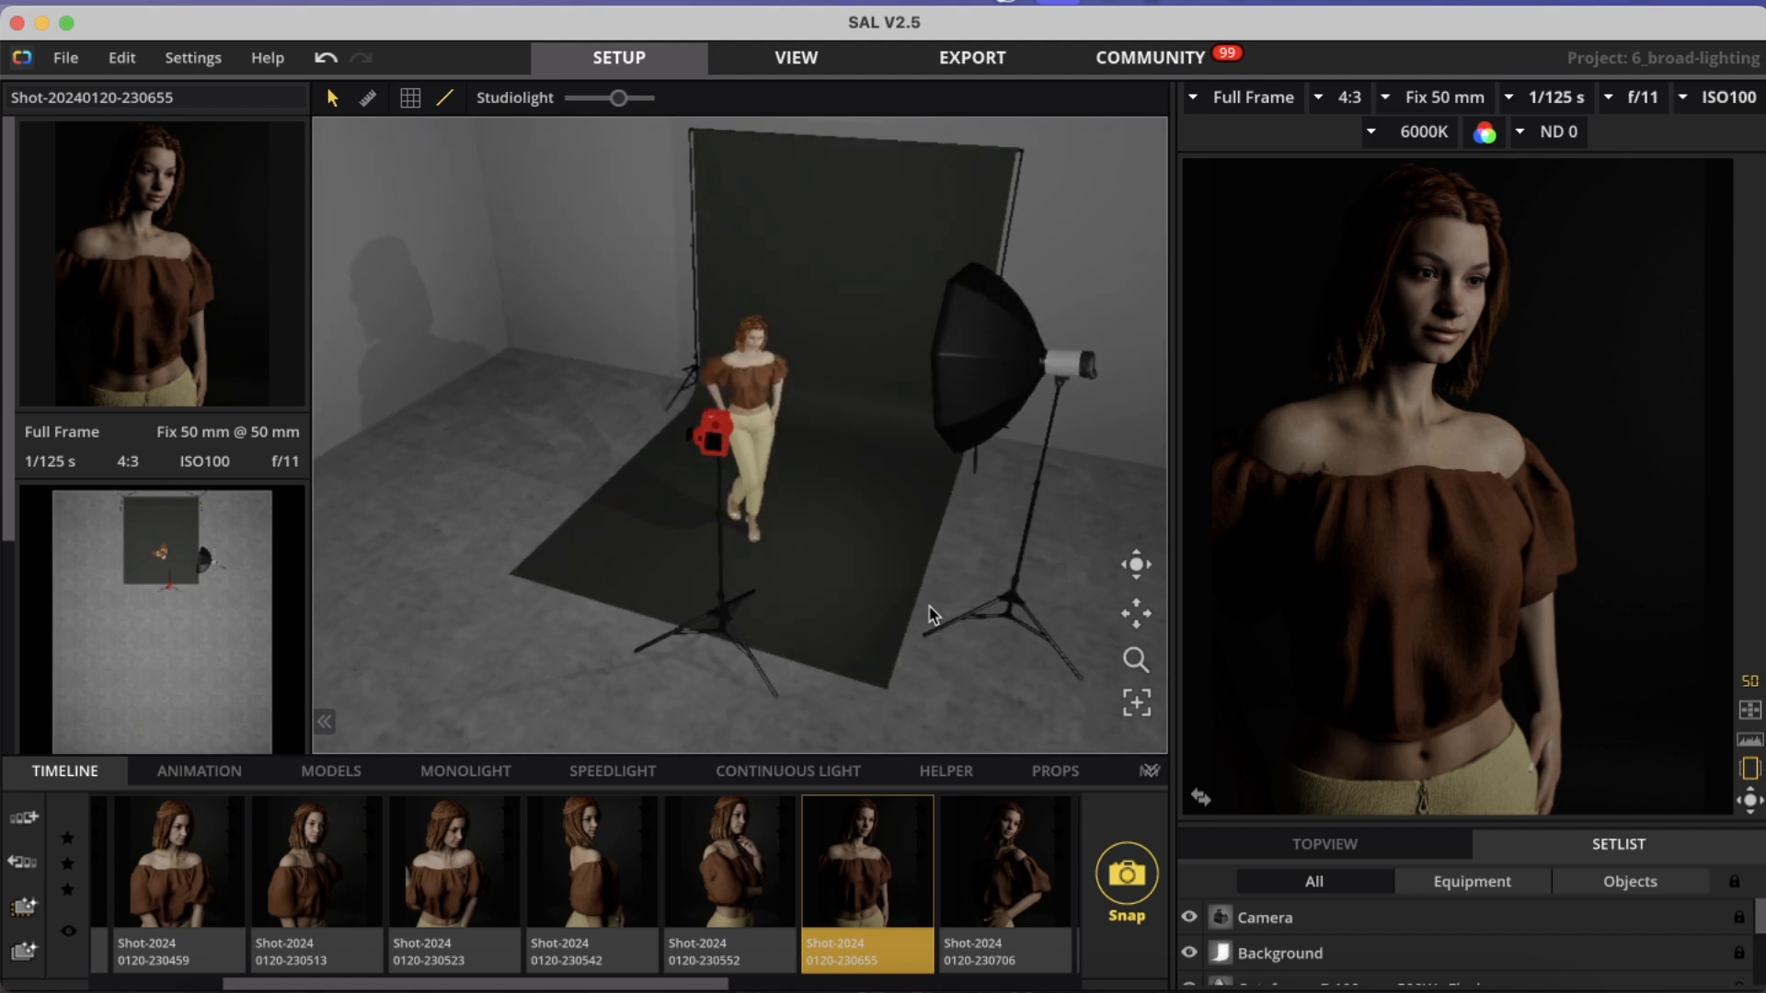
click(1004, 647)
drag(1005, 647, 557, 684)
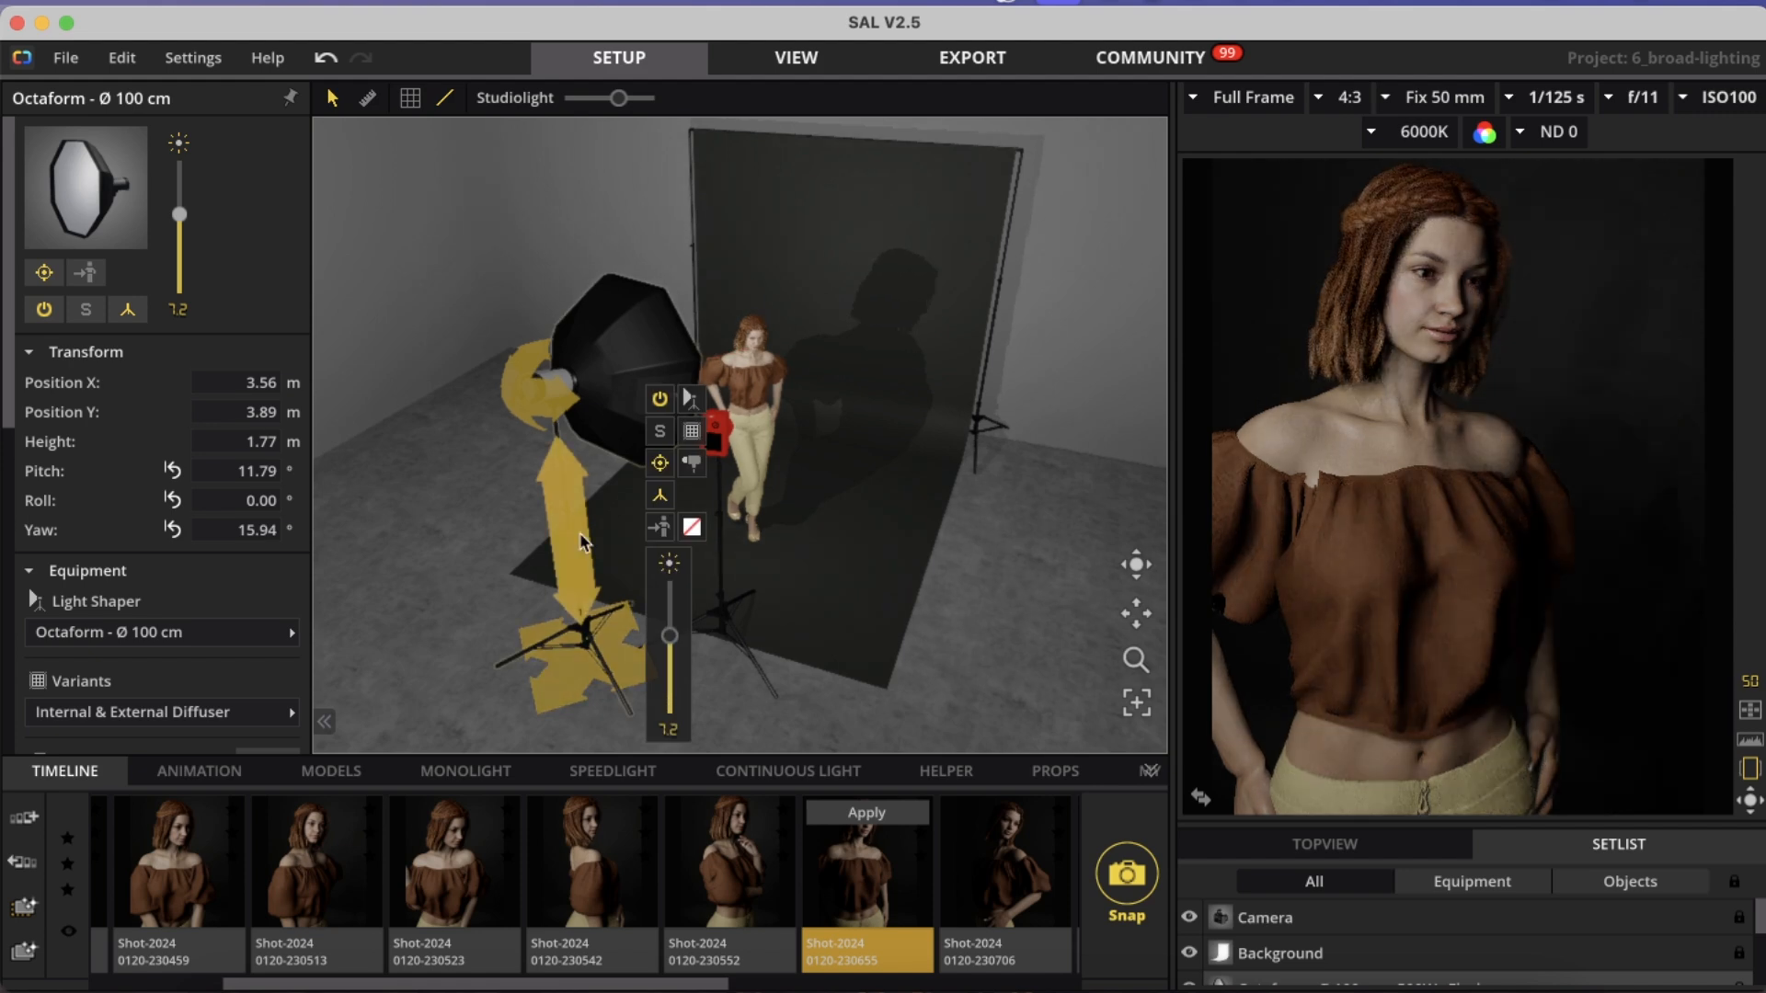
- Try lowering the octaform softbox to a height of about 1.11 m, then raise it to about 1.95 m
drag(580, 532, 556, 625)
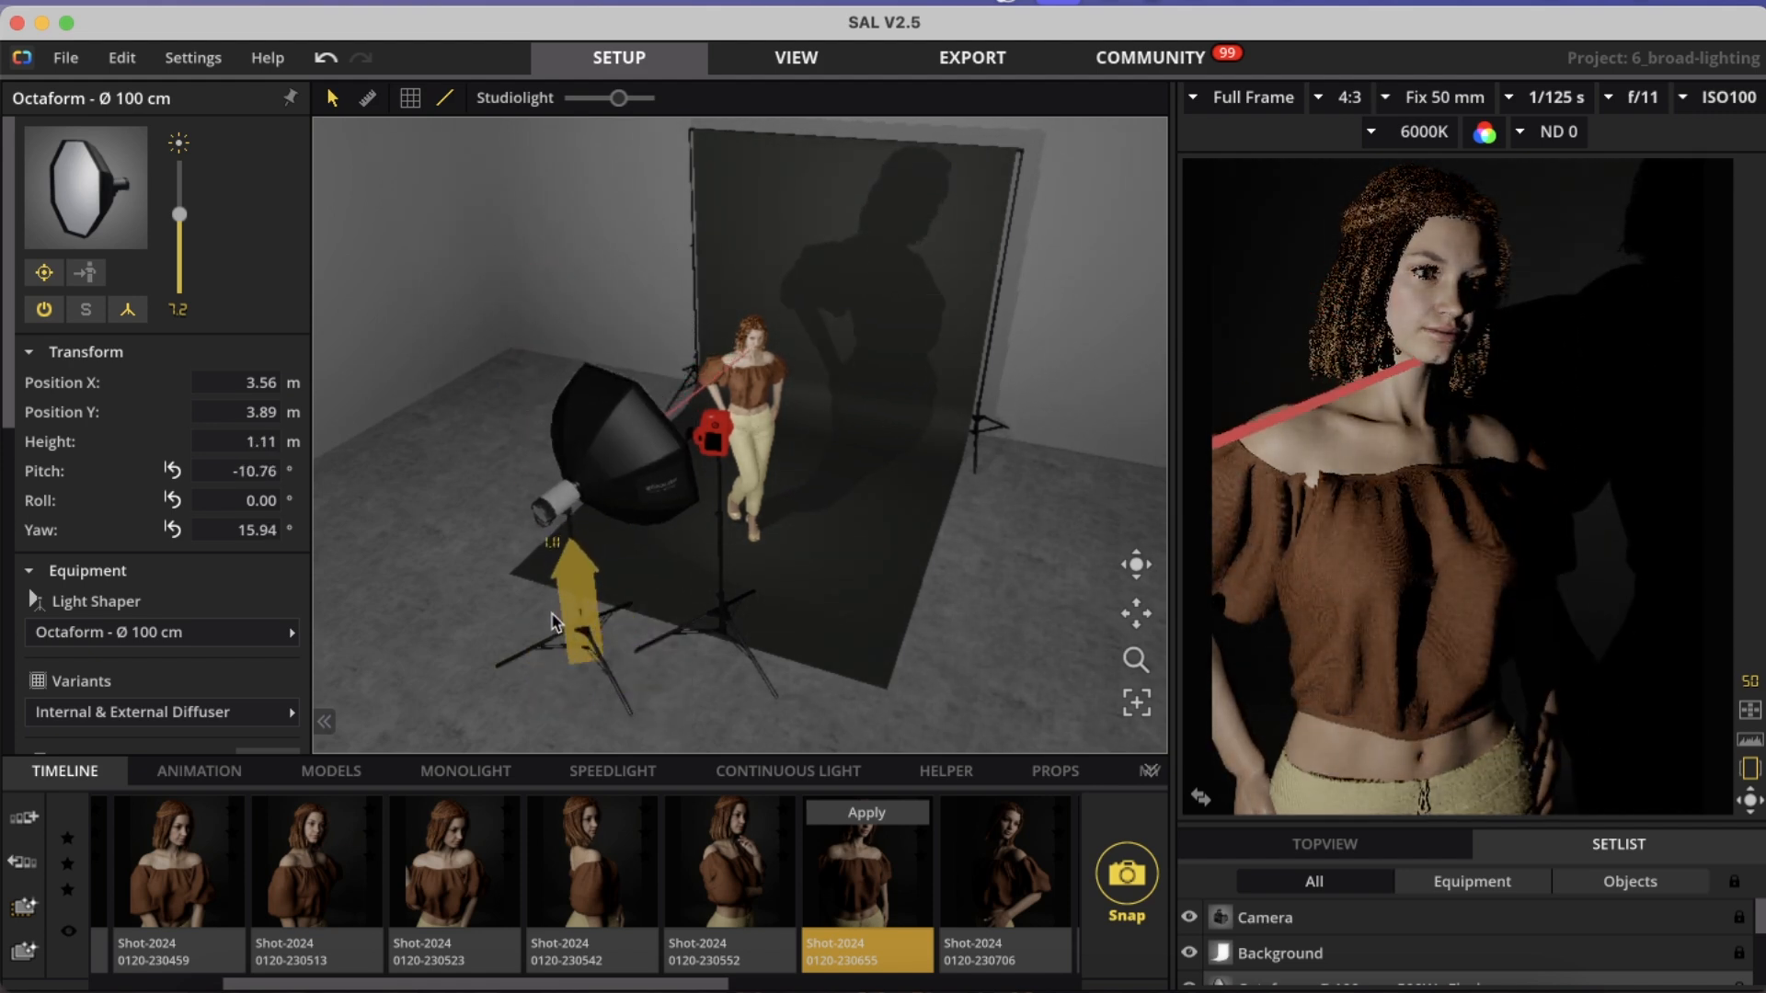
mouse_move(1433, 333)
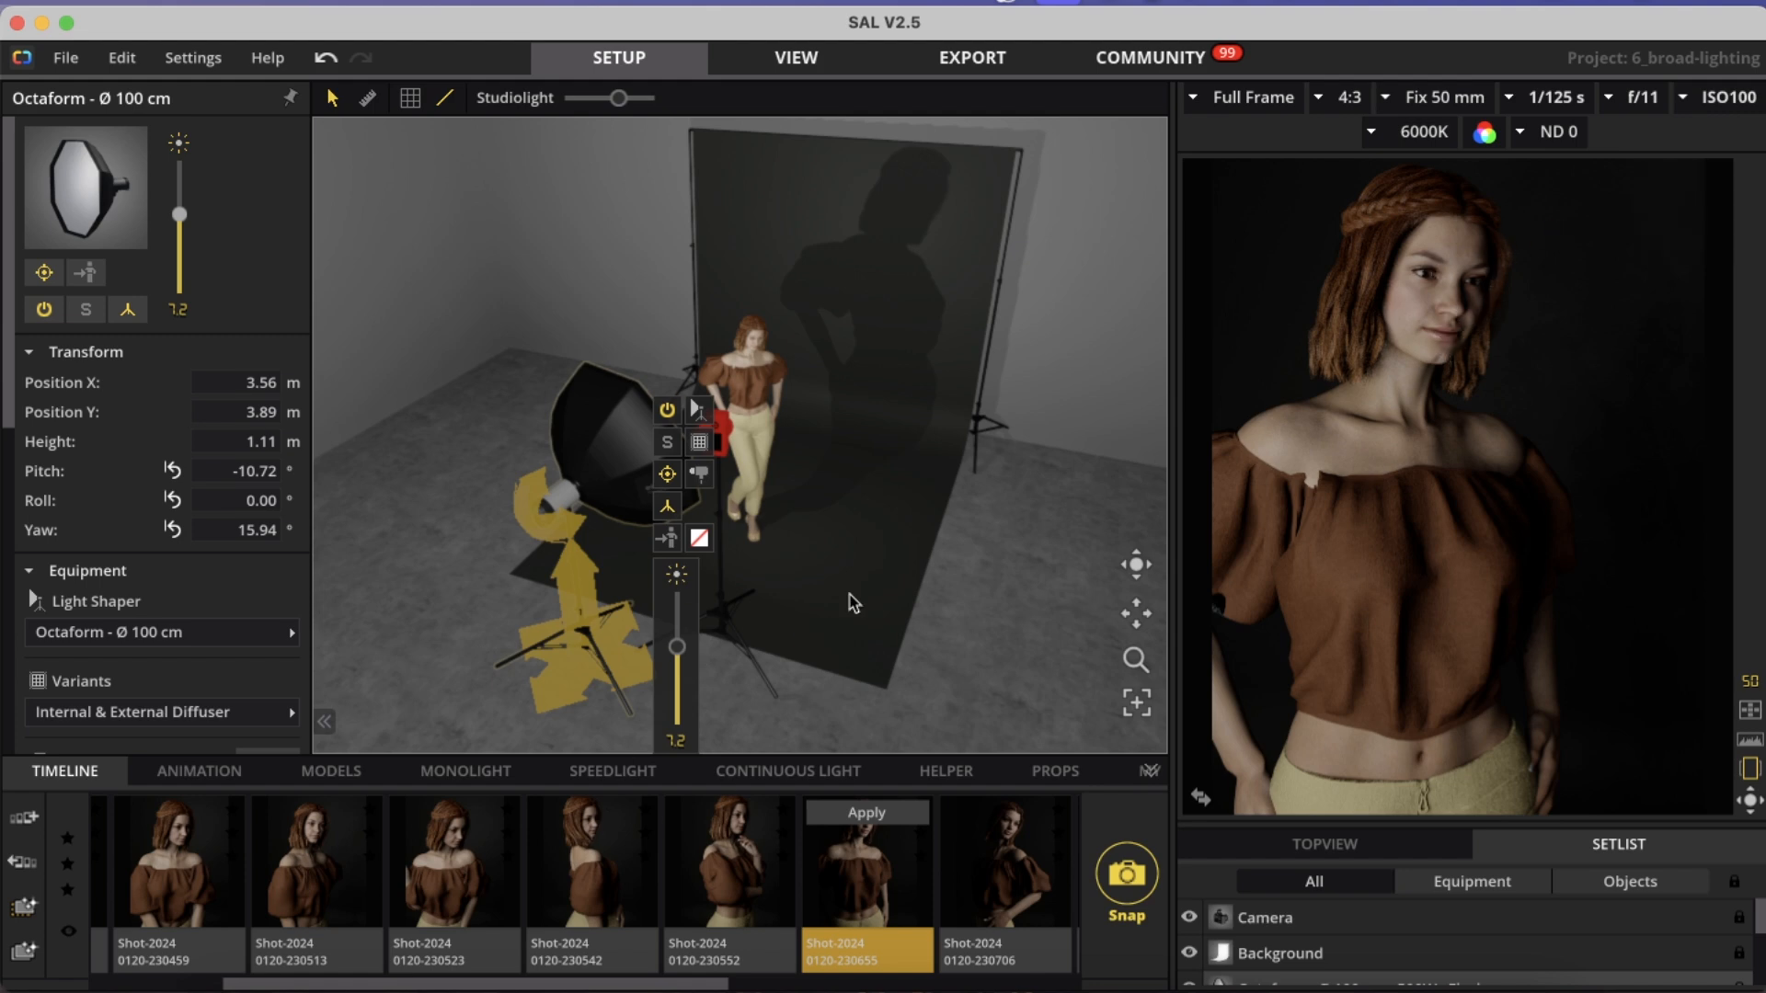
drag(570, 566, 568, 466)
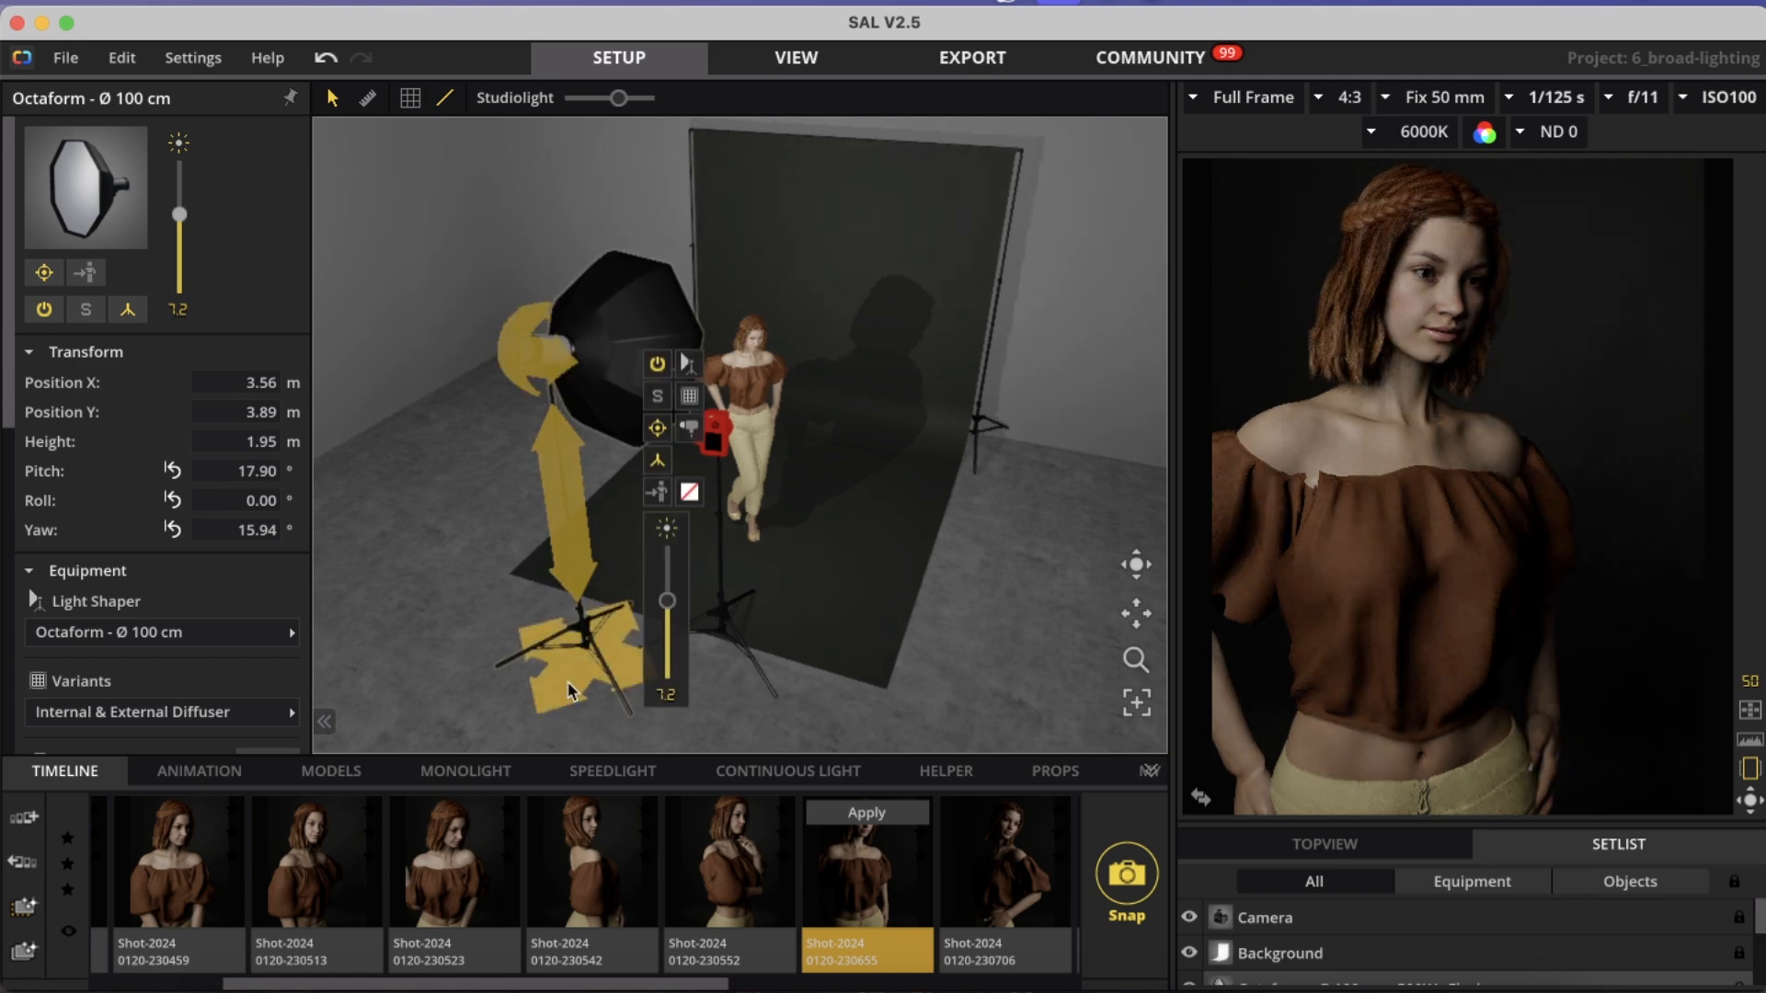
- Move the octaform softbox back across the set to about X 5.56 m, Y 2.58 m
drag(567, 688, 999, 651)
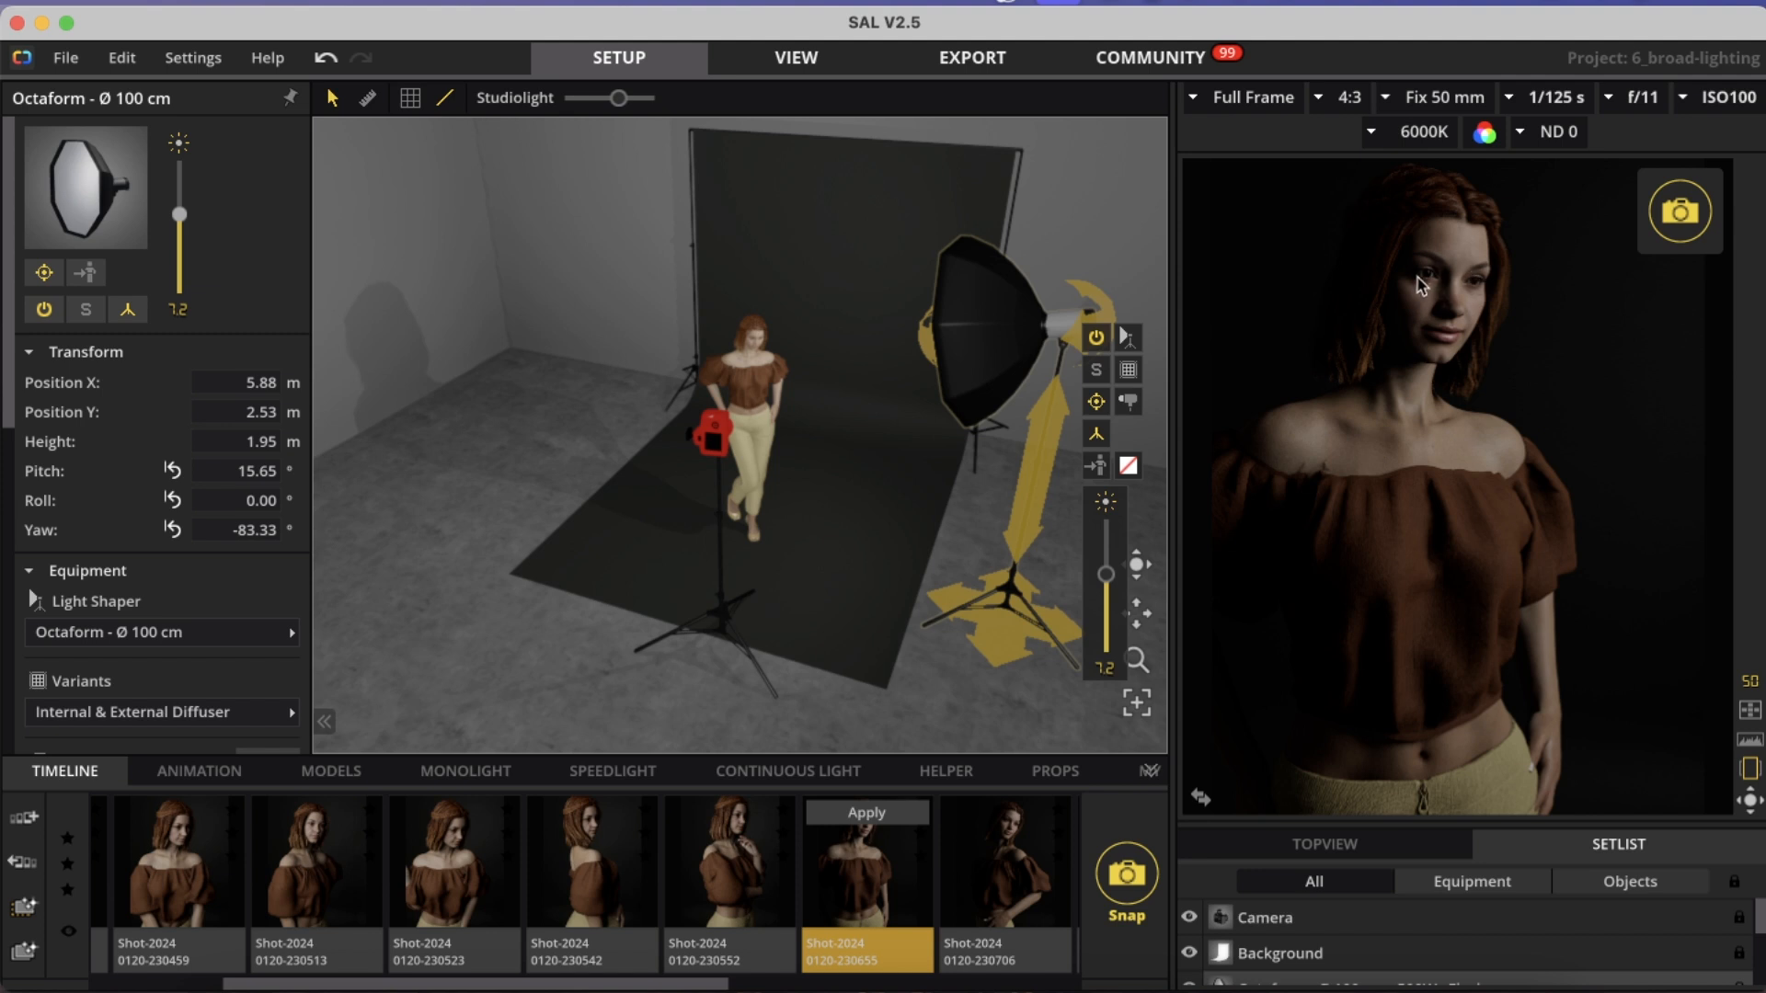
drag(997, 626, 945, 616)
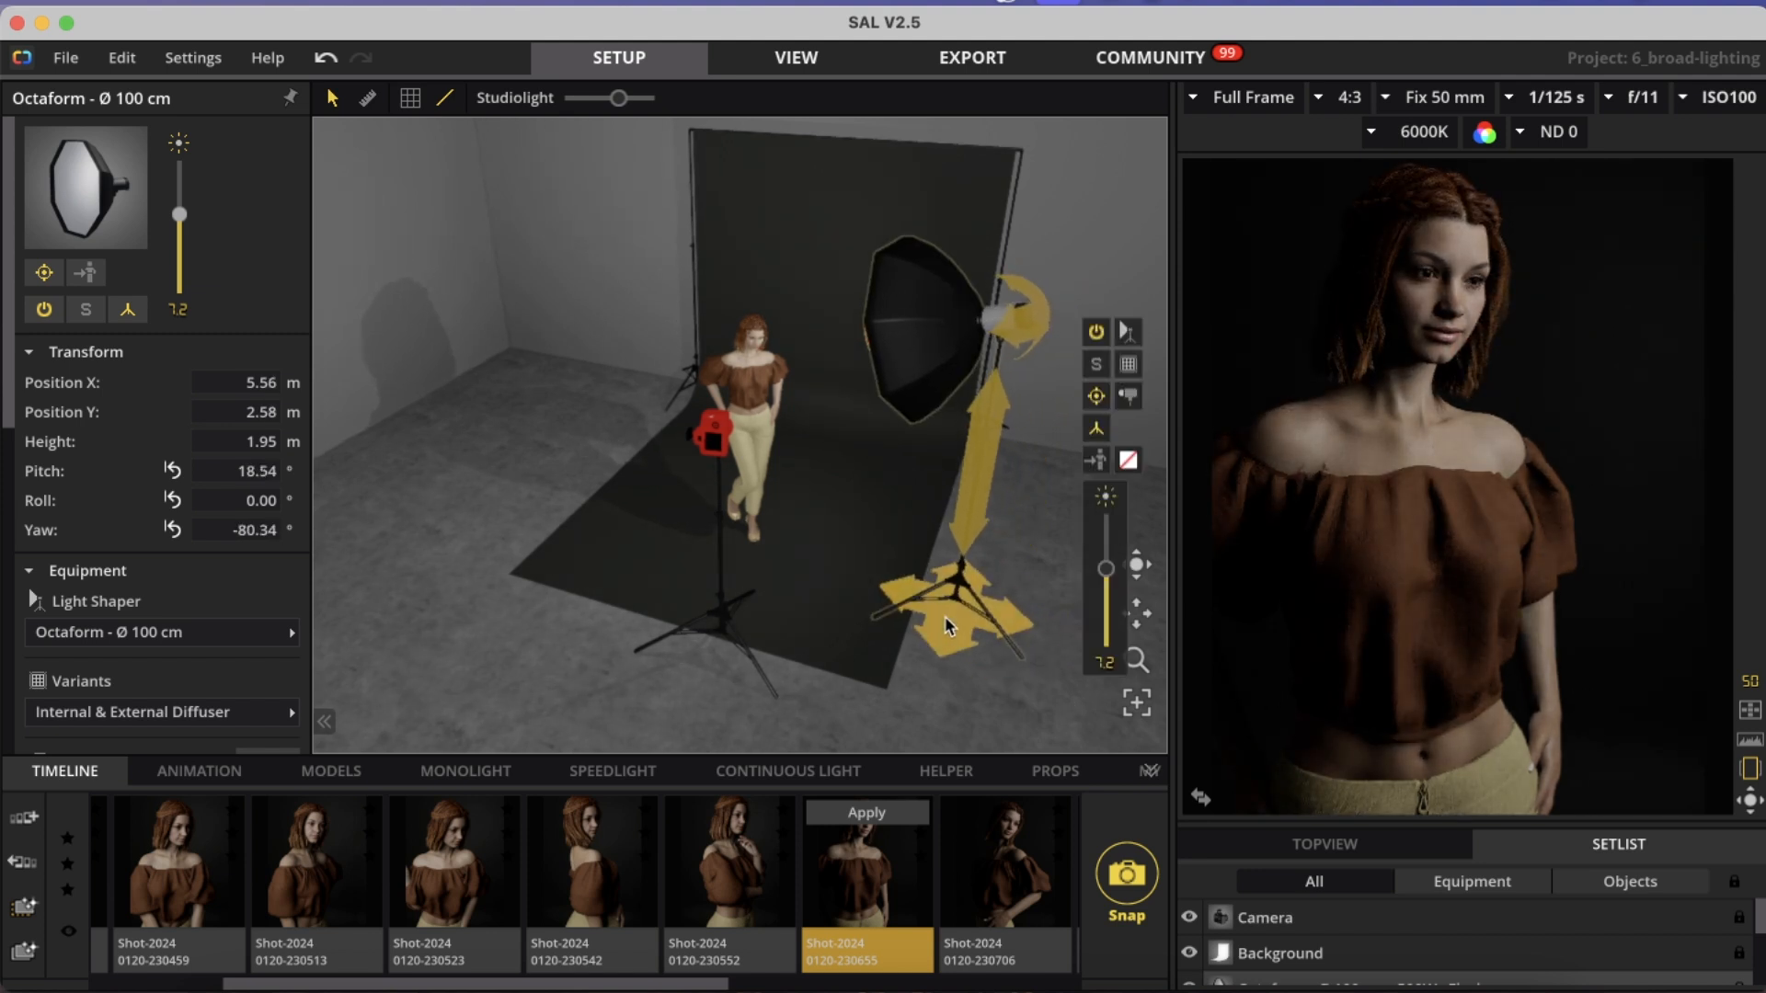
mouse_move(1343, 455)
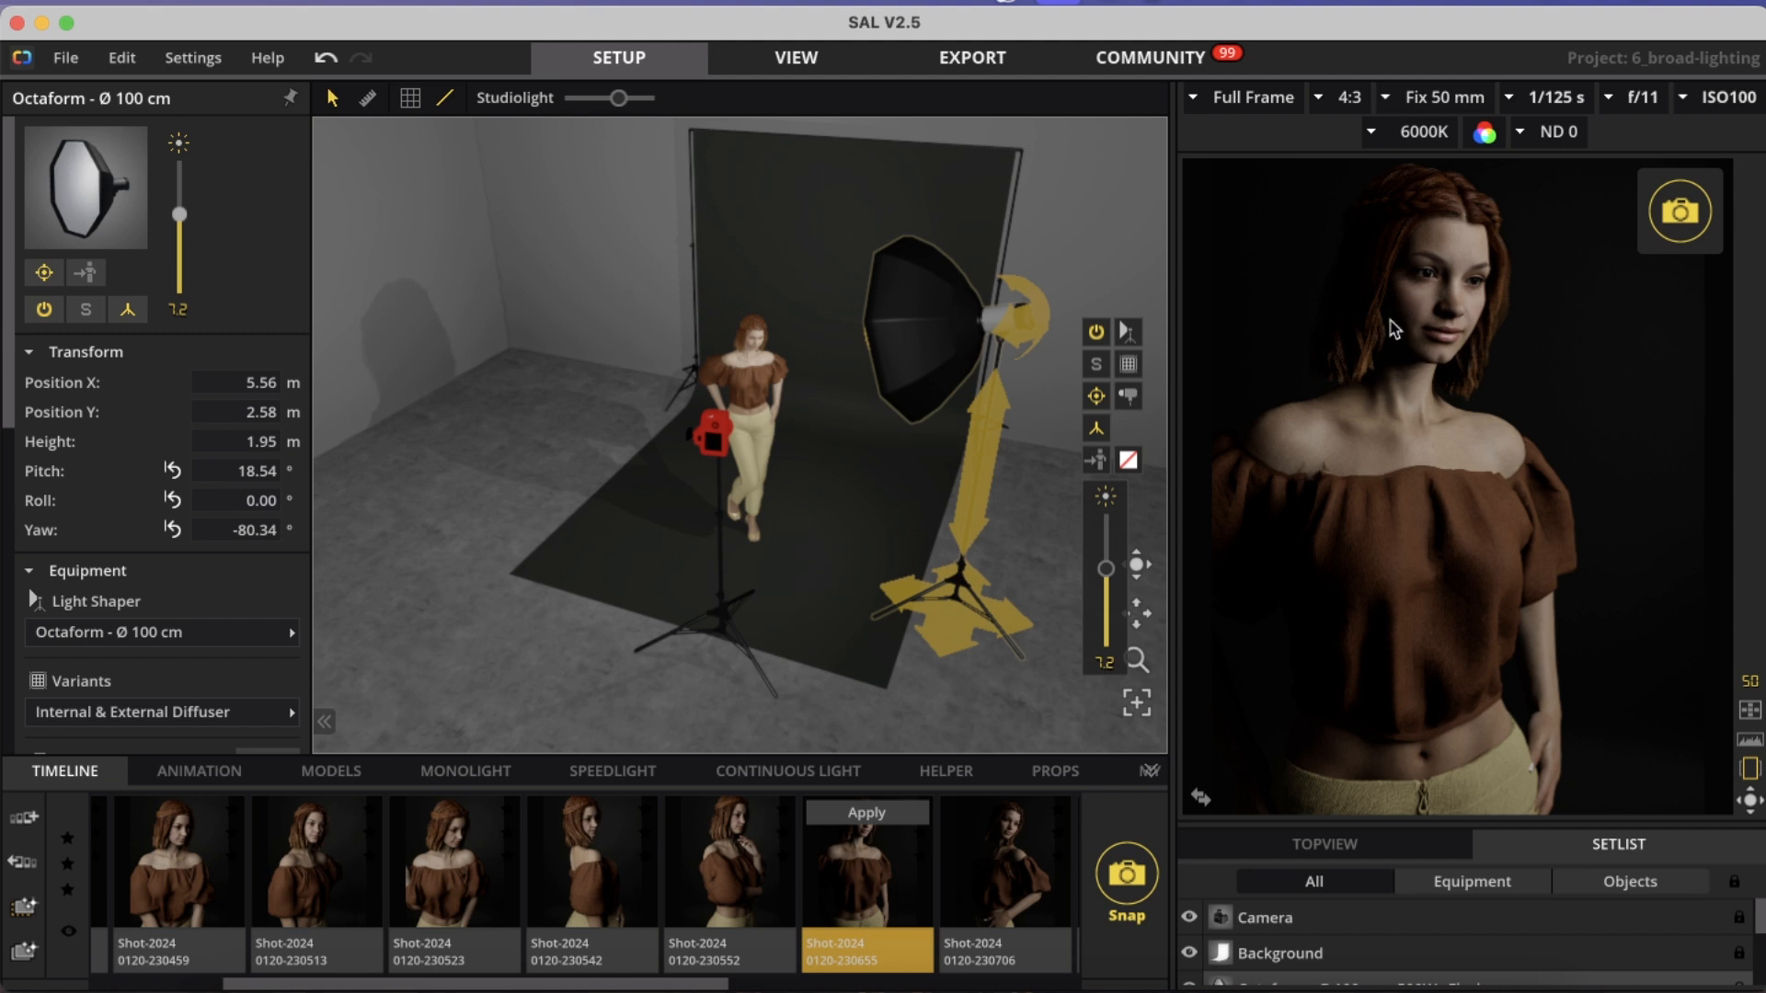
- Add a 30 x 90 cm striplight across from the octaform, near the backdrop at about X 2.38 m, Y 1.71 m
click(475, 771)
scroll(671, 931, right, 3)
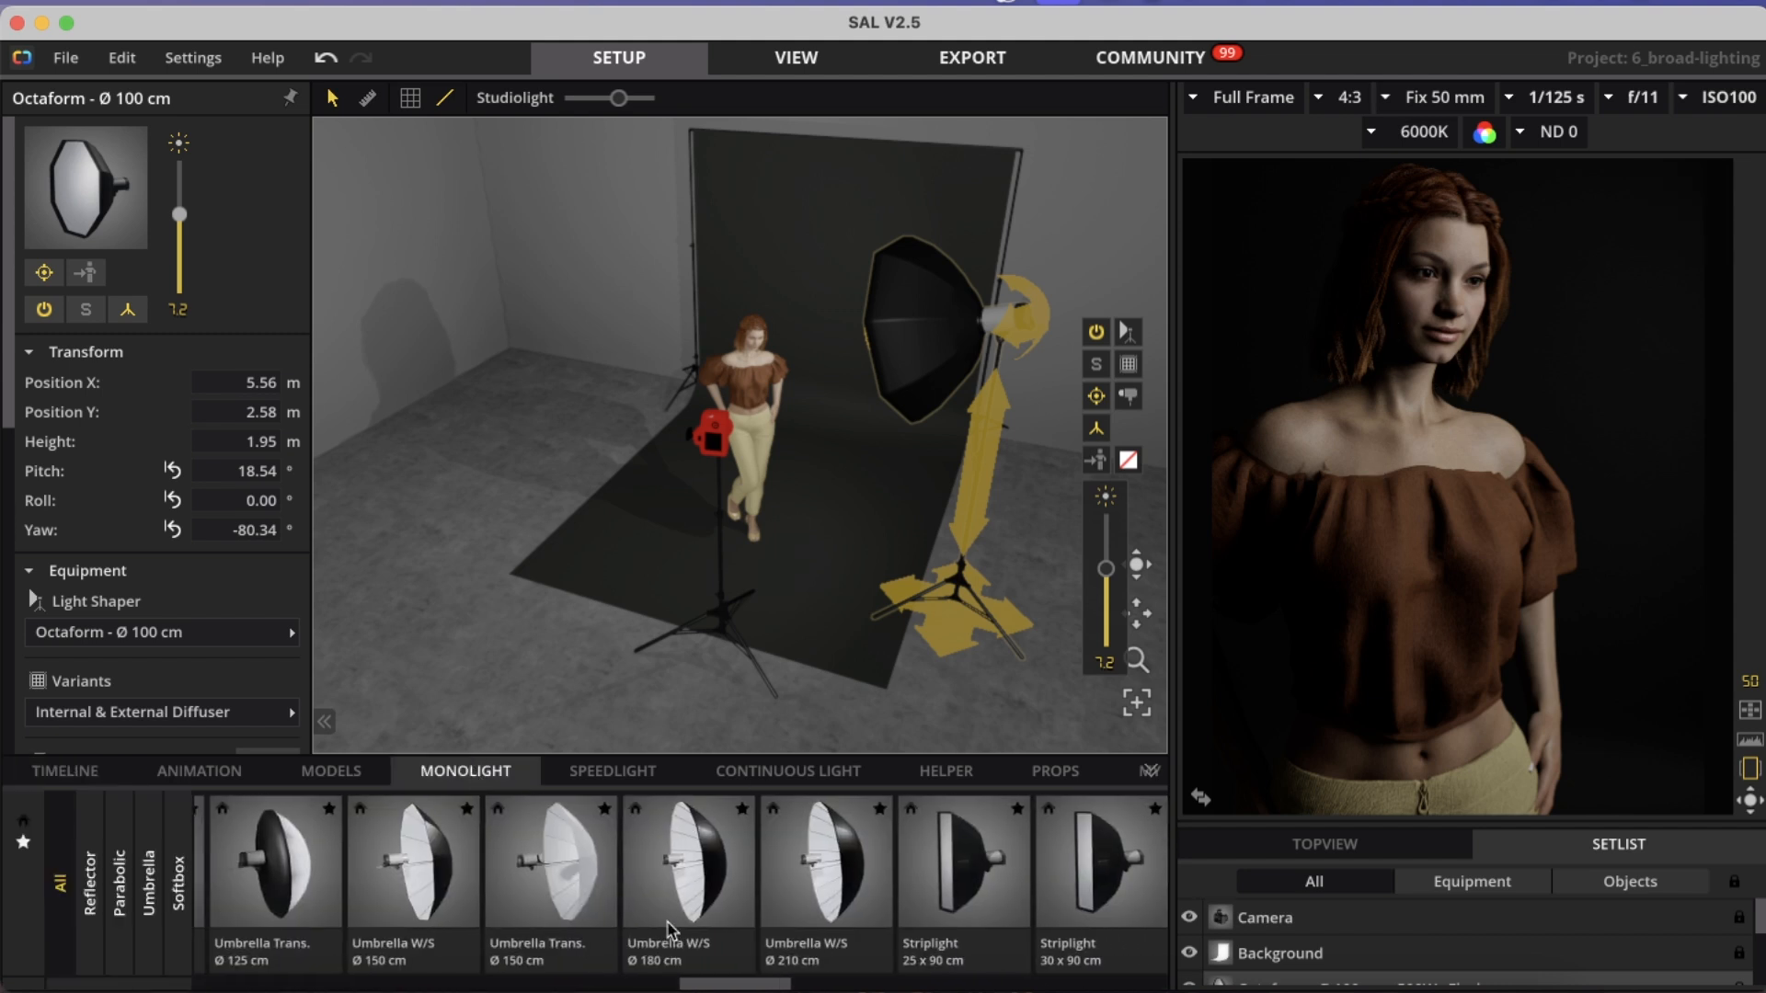
drag(1082, 864, 609, 462)
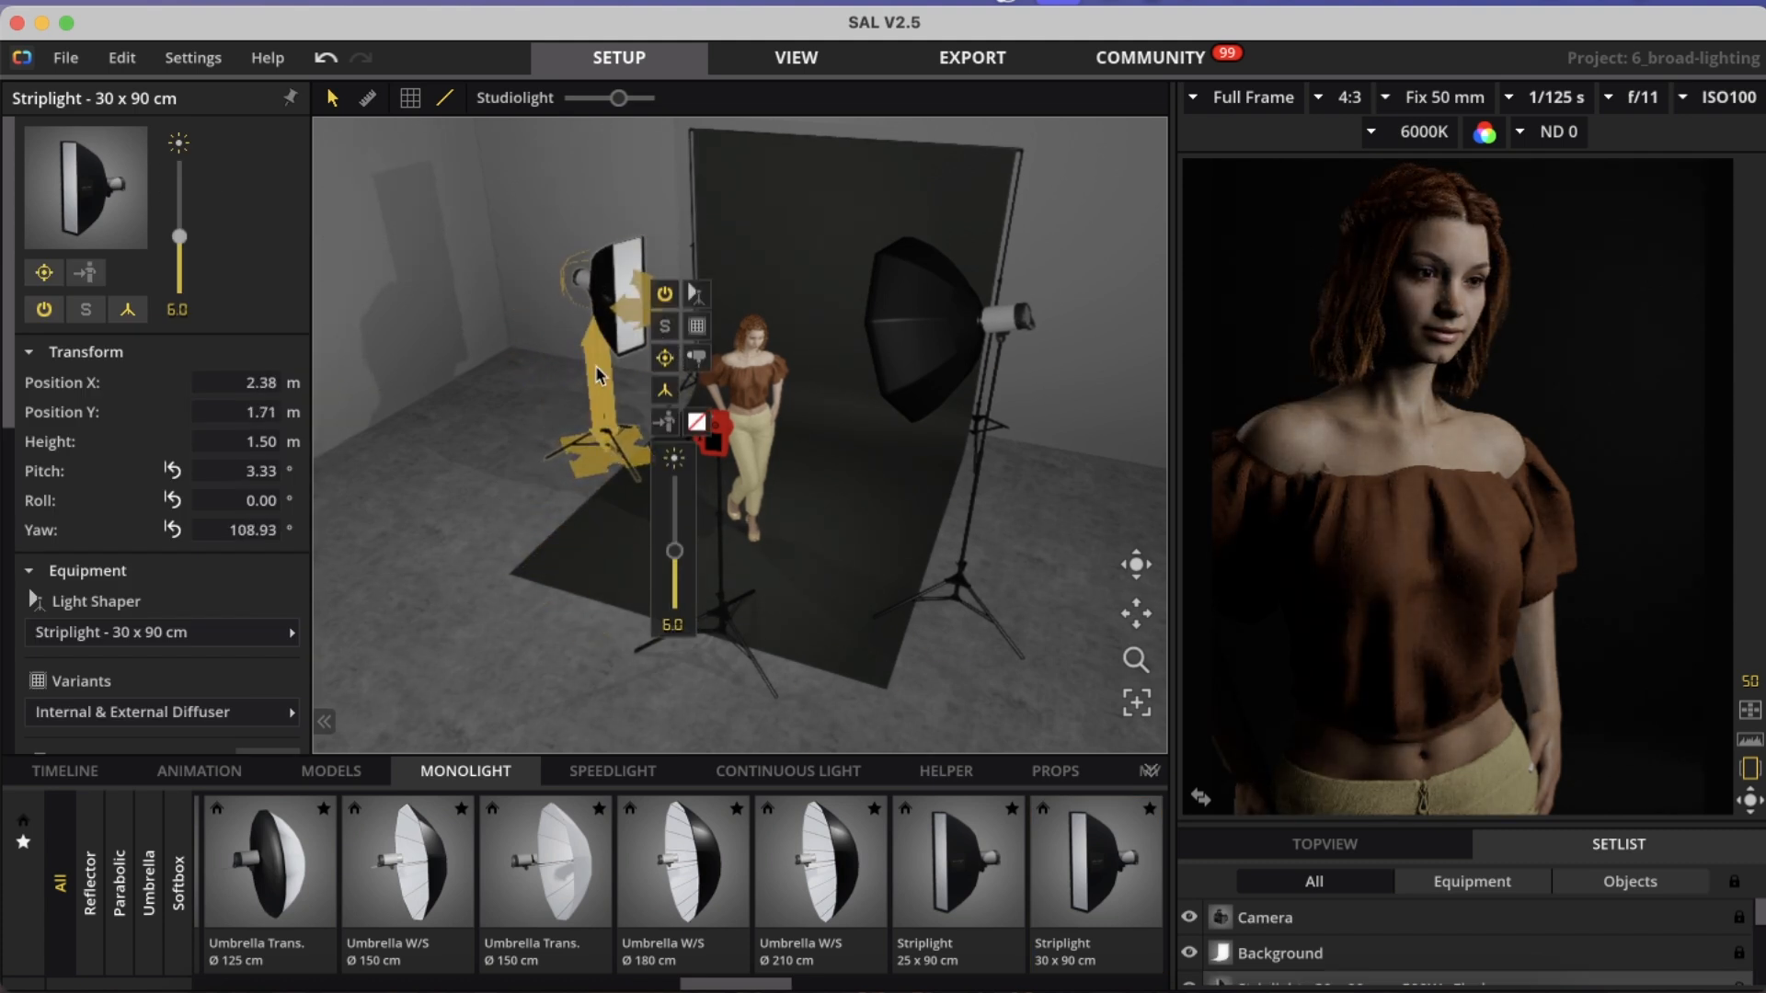
- Raise the striplight to about 1.93 m, set its power to 6.7 and move it to about X 2.57 m, Y 1.75 m
drag(603, 377, 599, 316)
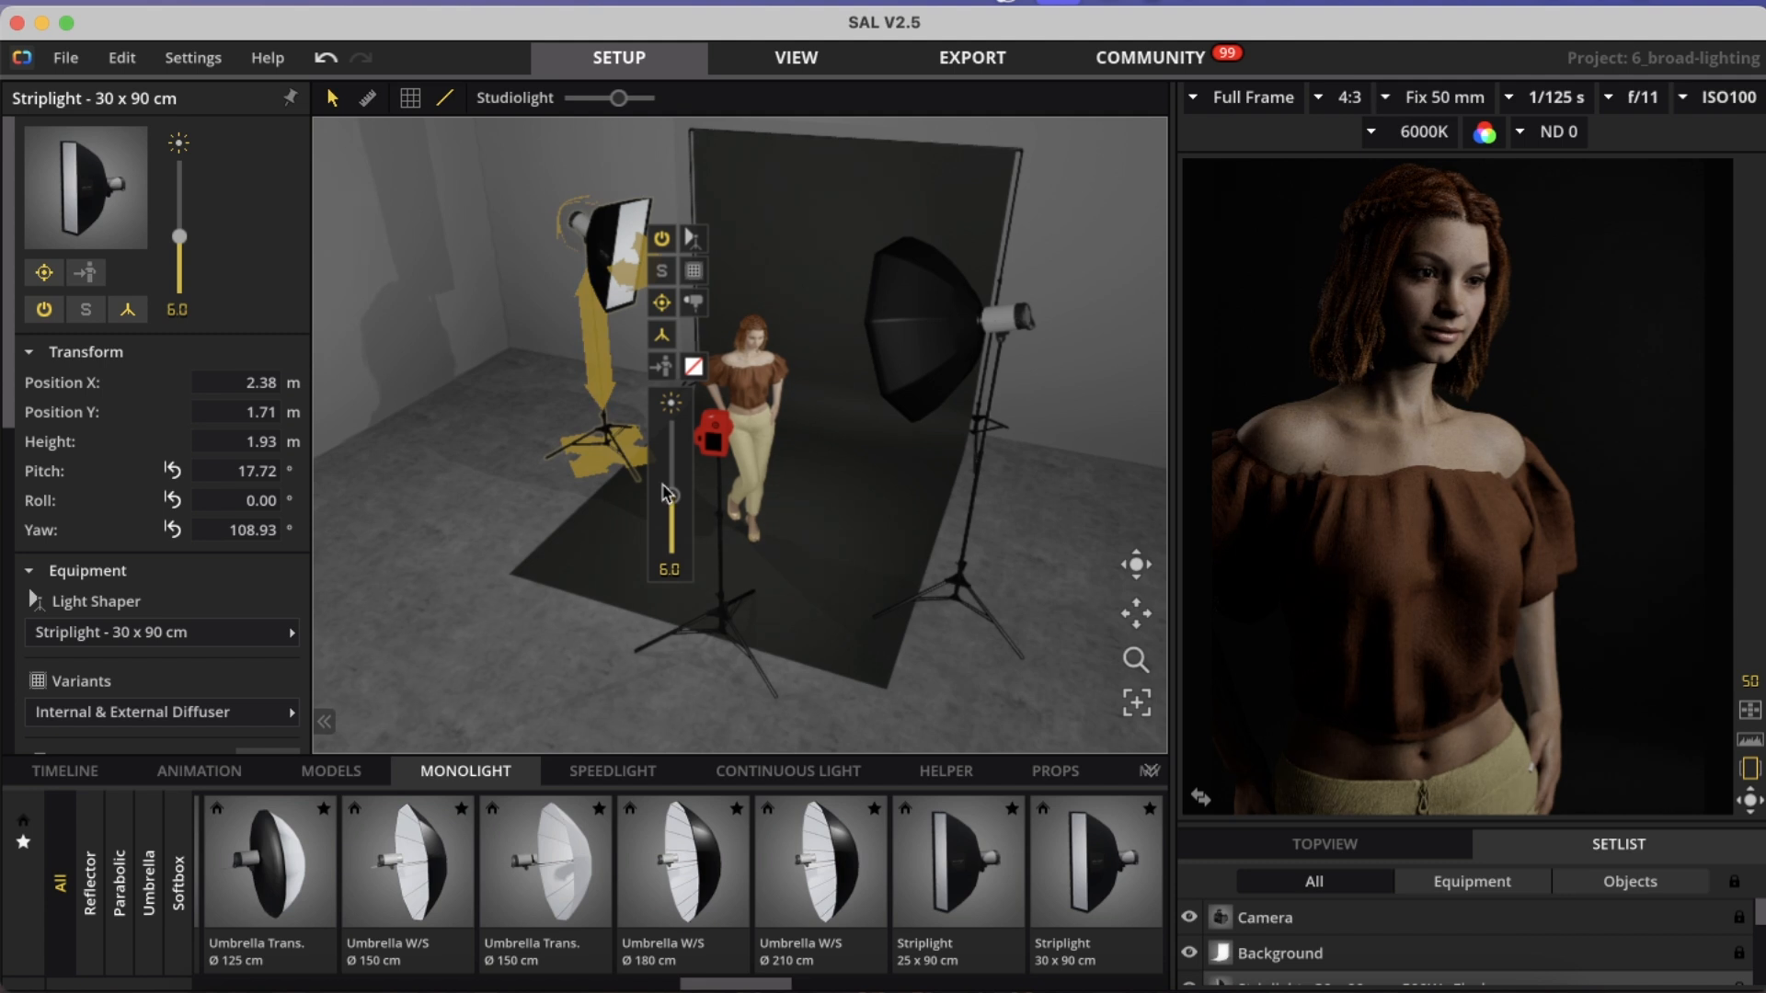
drag(672, 502, 673, 488)
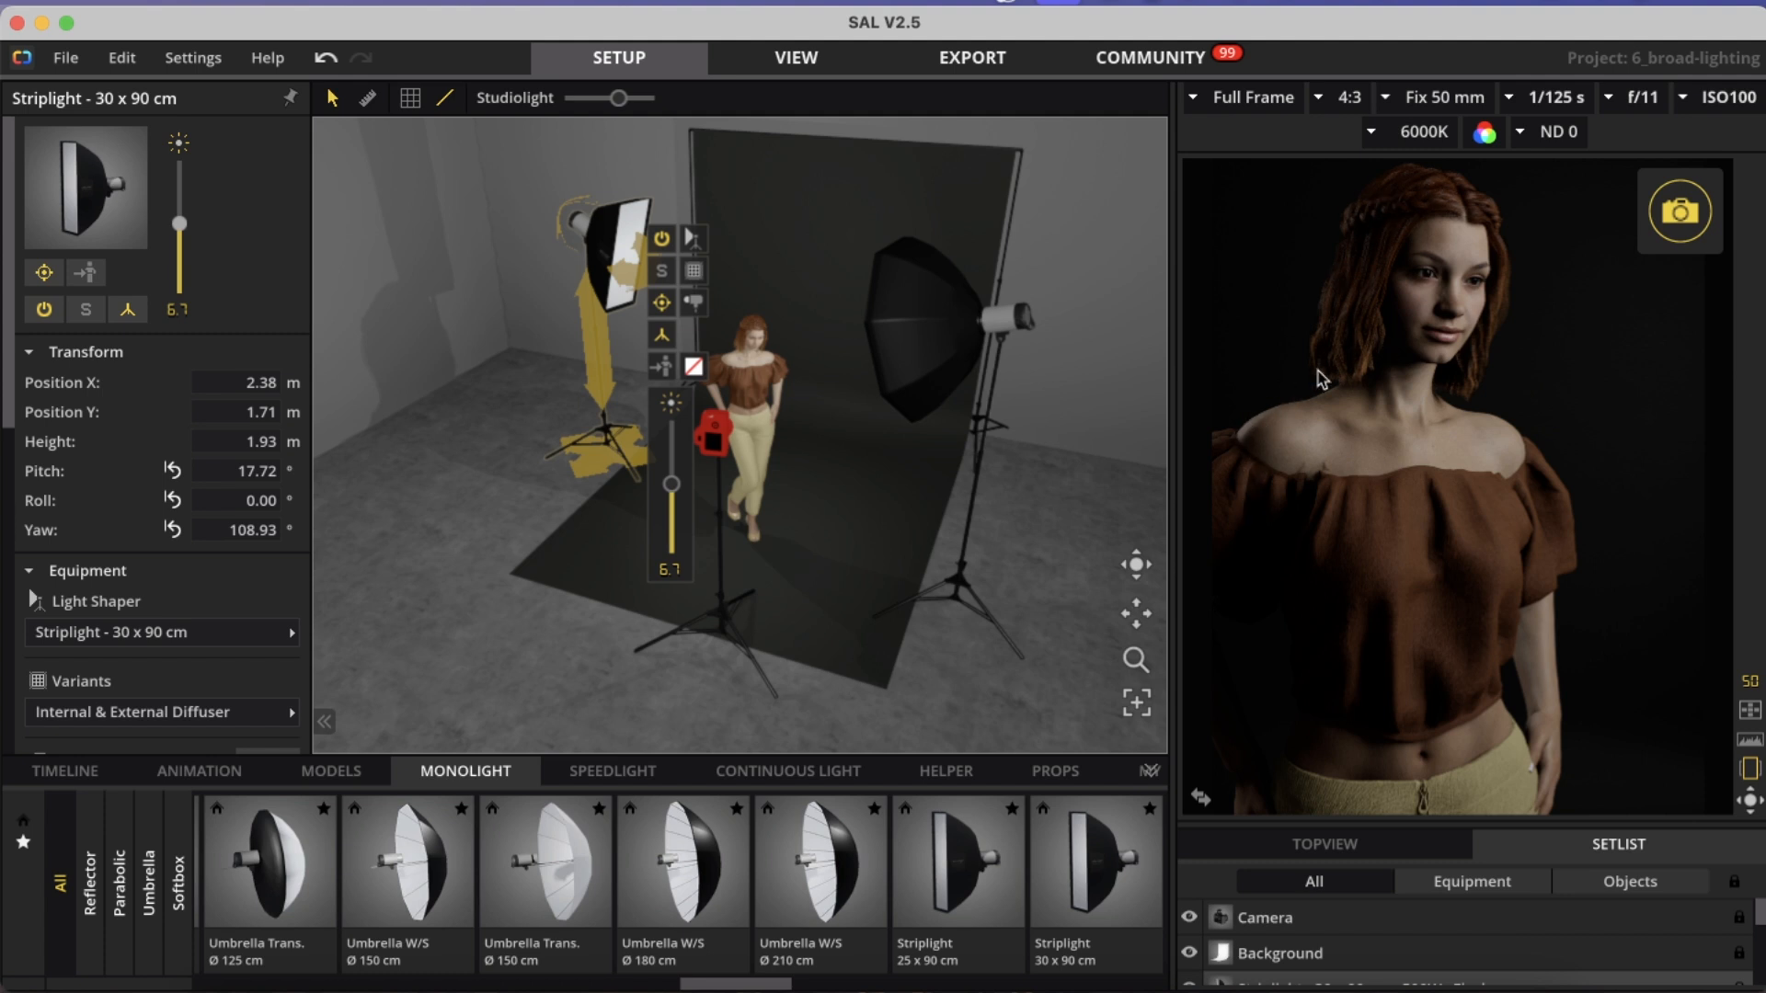
drag(604, 467, 624, 471)
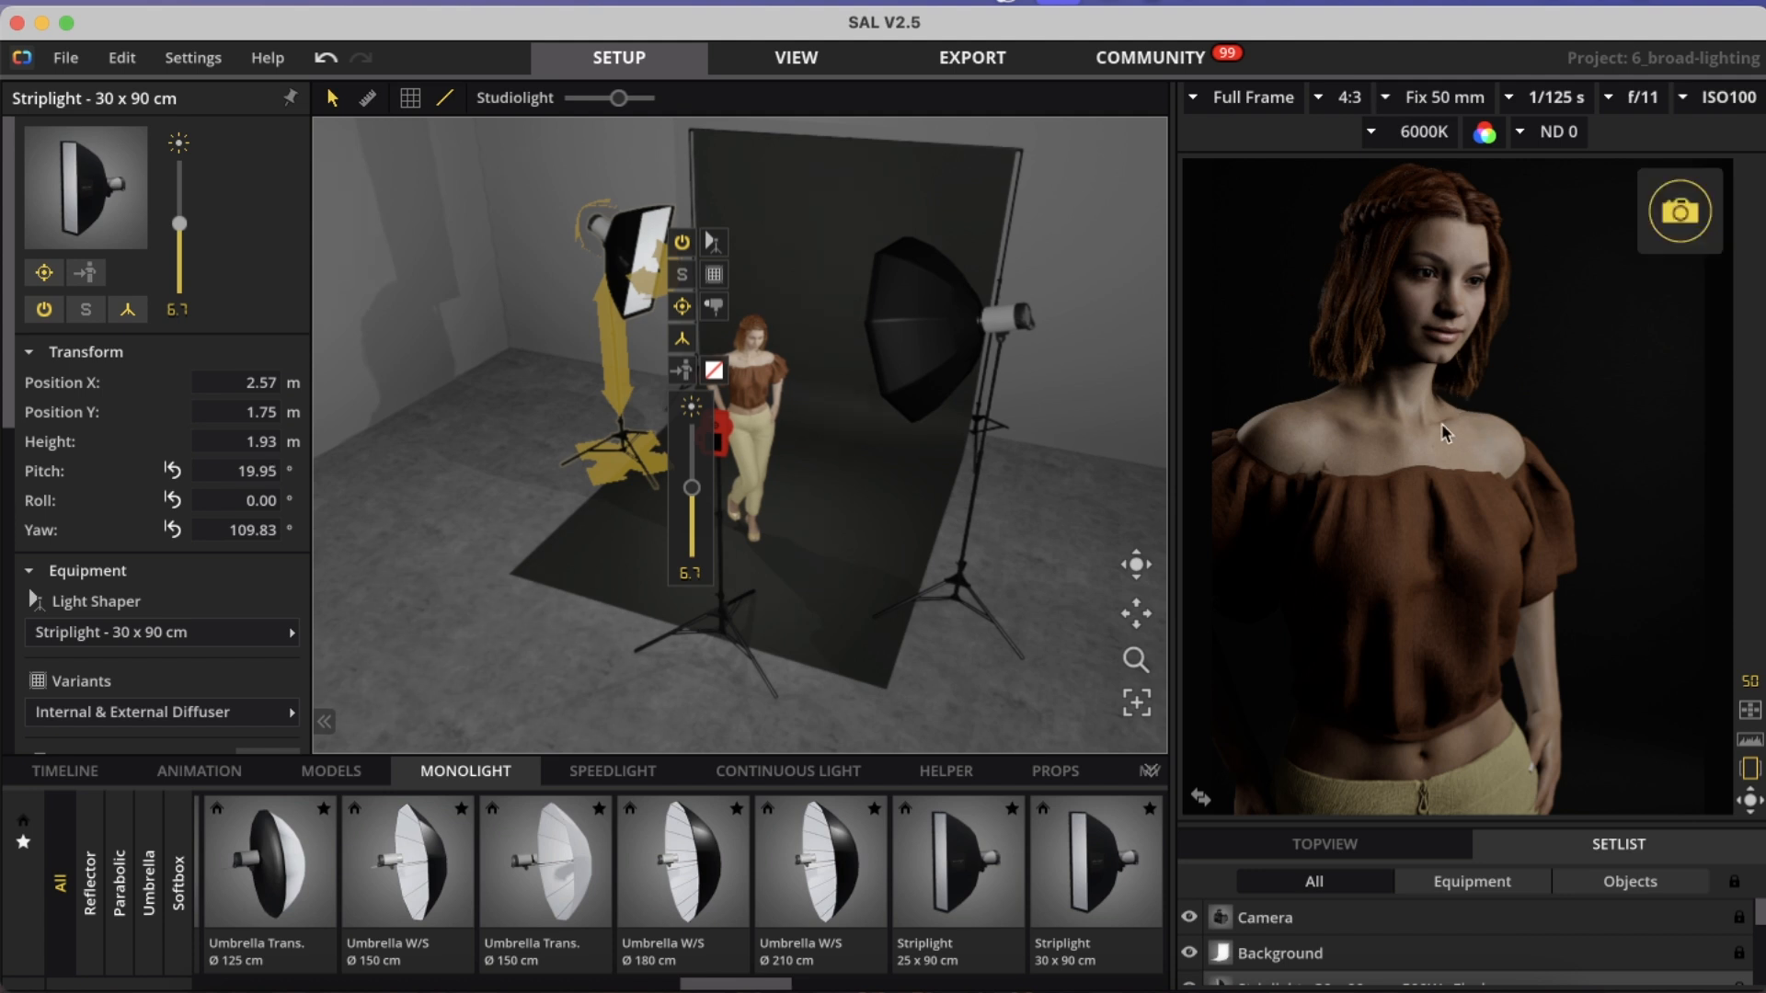
- Try the octaform softbox closer to the camera, at about X 5.29 m, Y 2.84 m
click(1093, 492)
drag(1090, 485, 1117, 457)
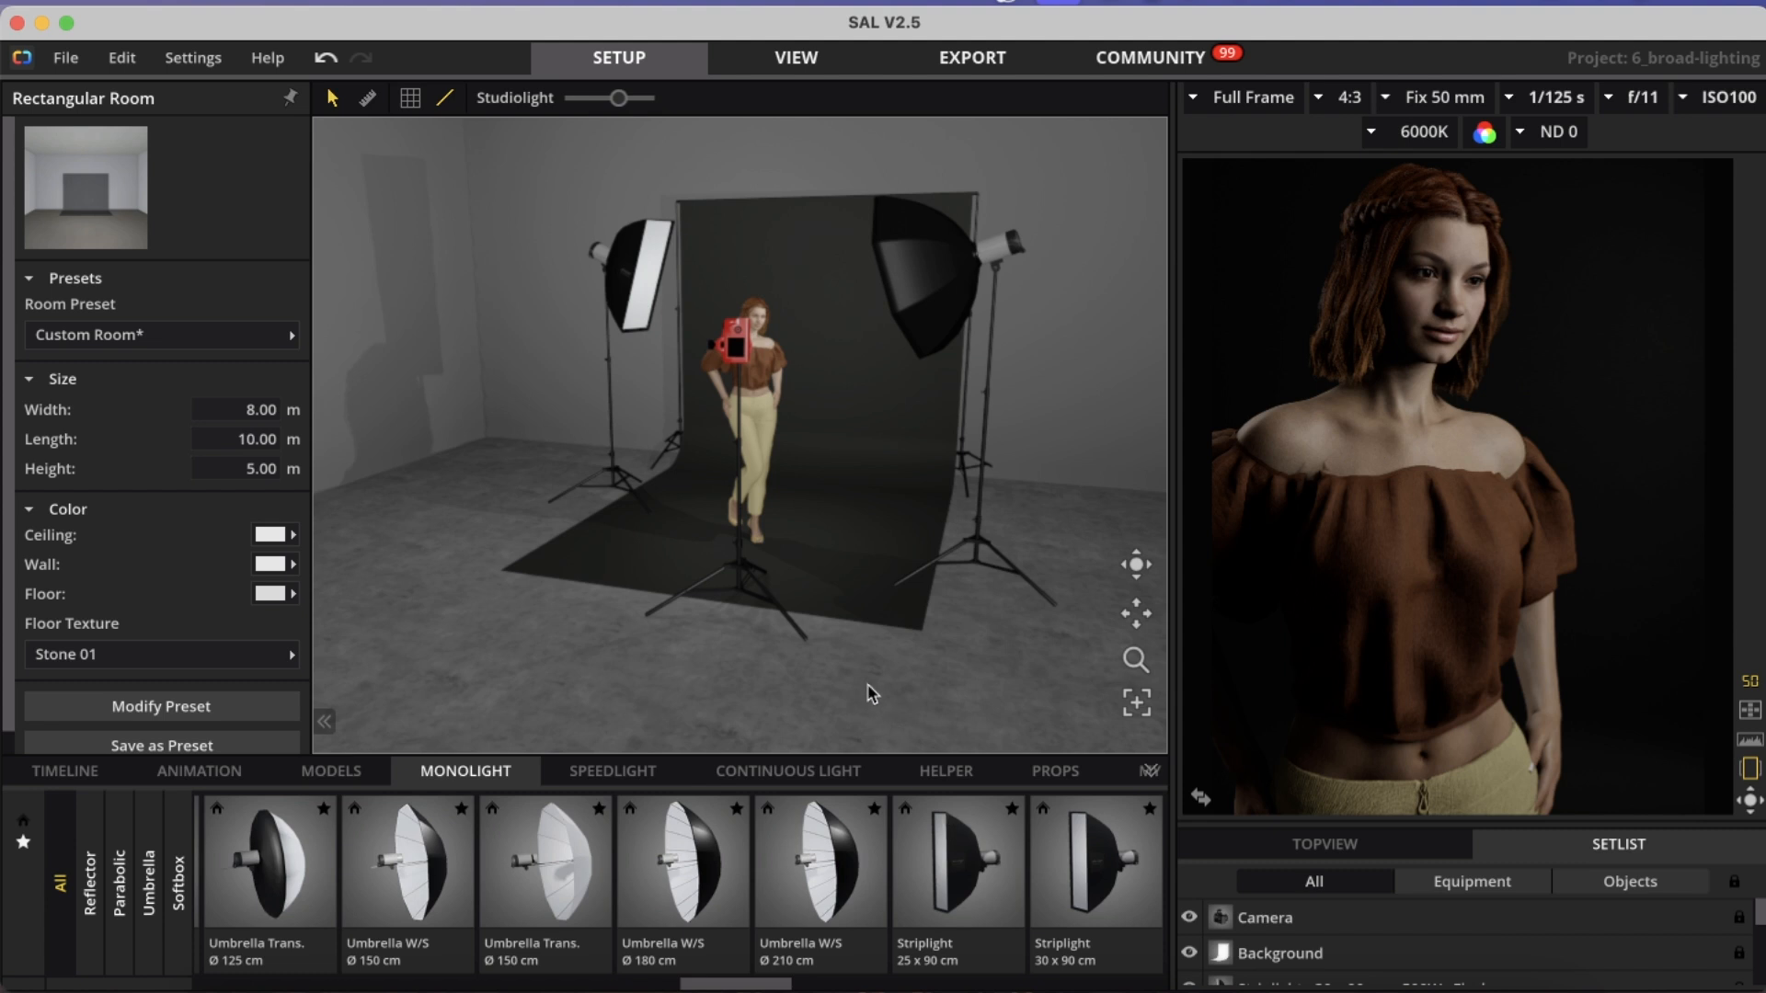
drag(883, 660, 959, 676)
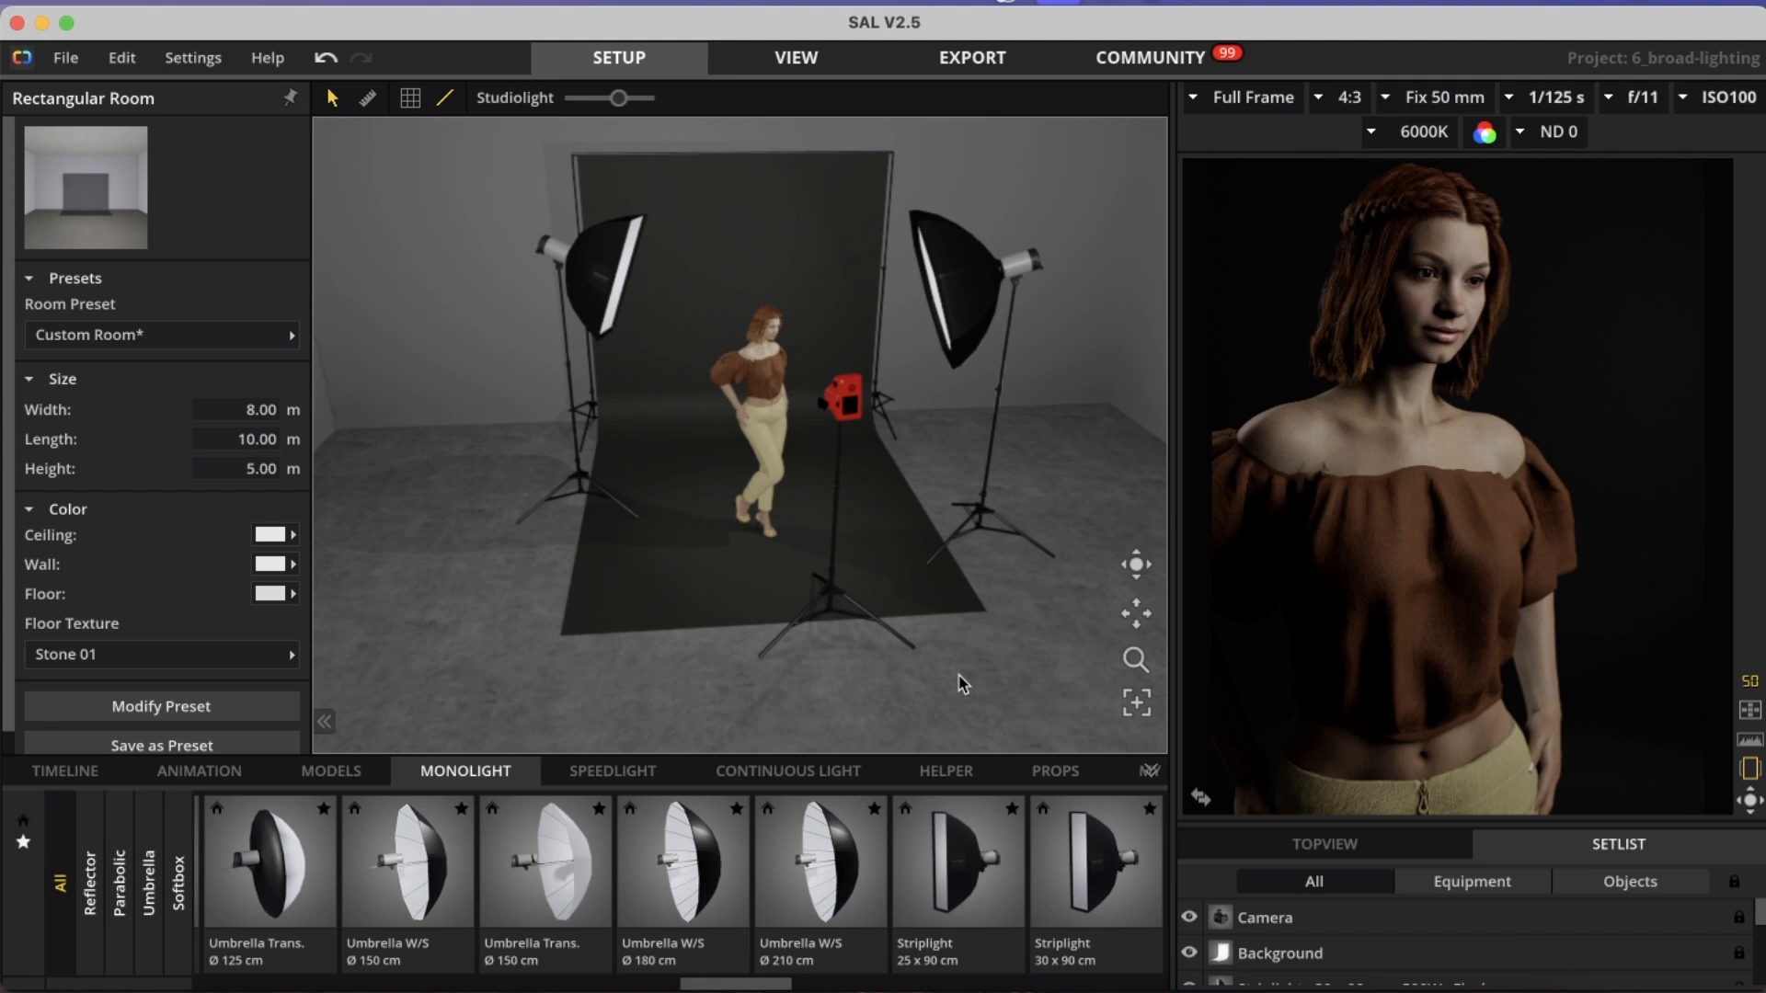
drag(958, 683, 955, 684)
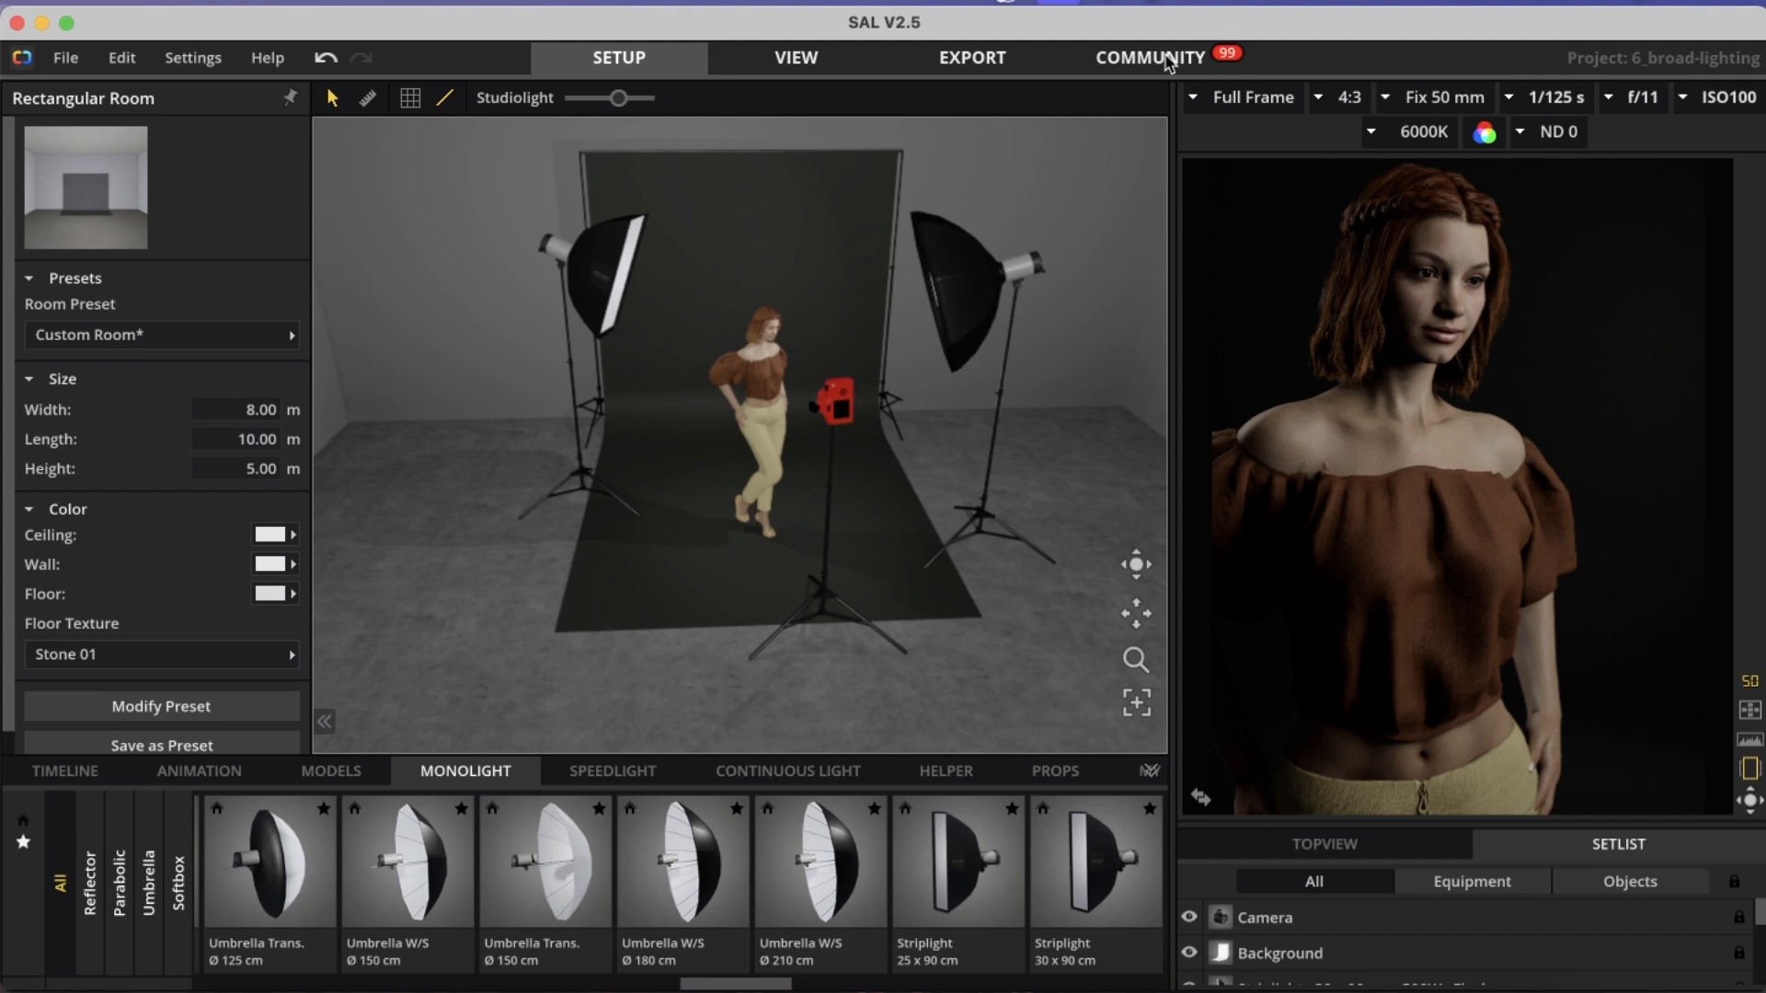
right_drag(985, 592, 1023, 605)
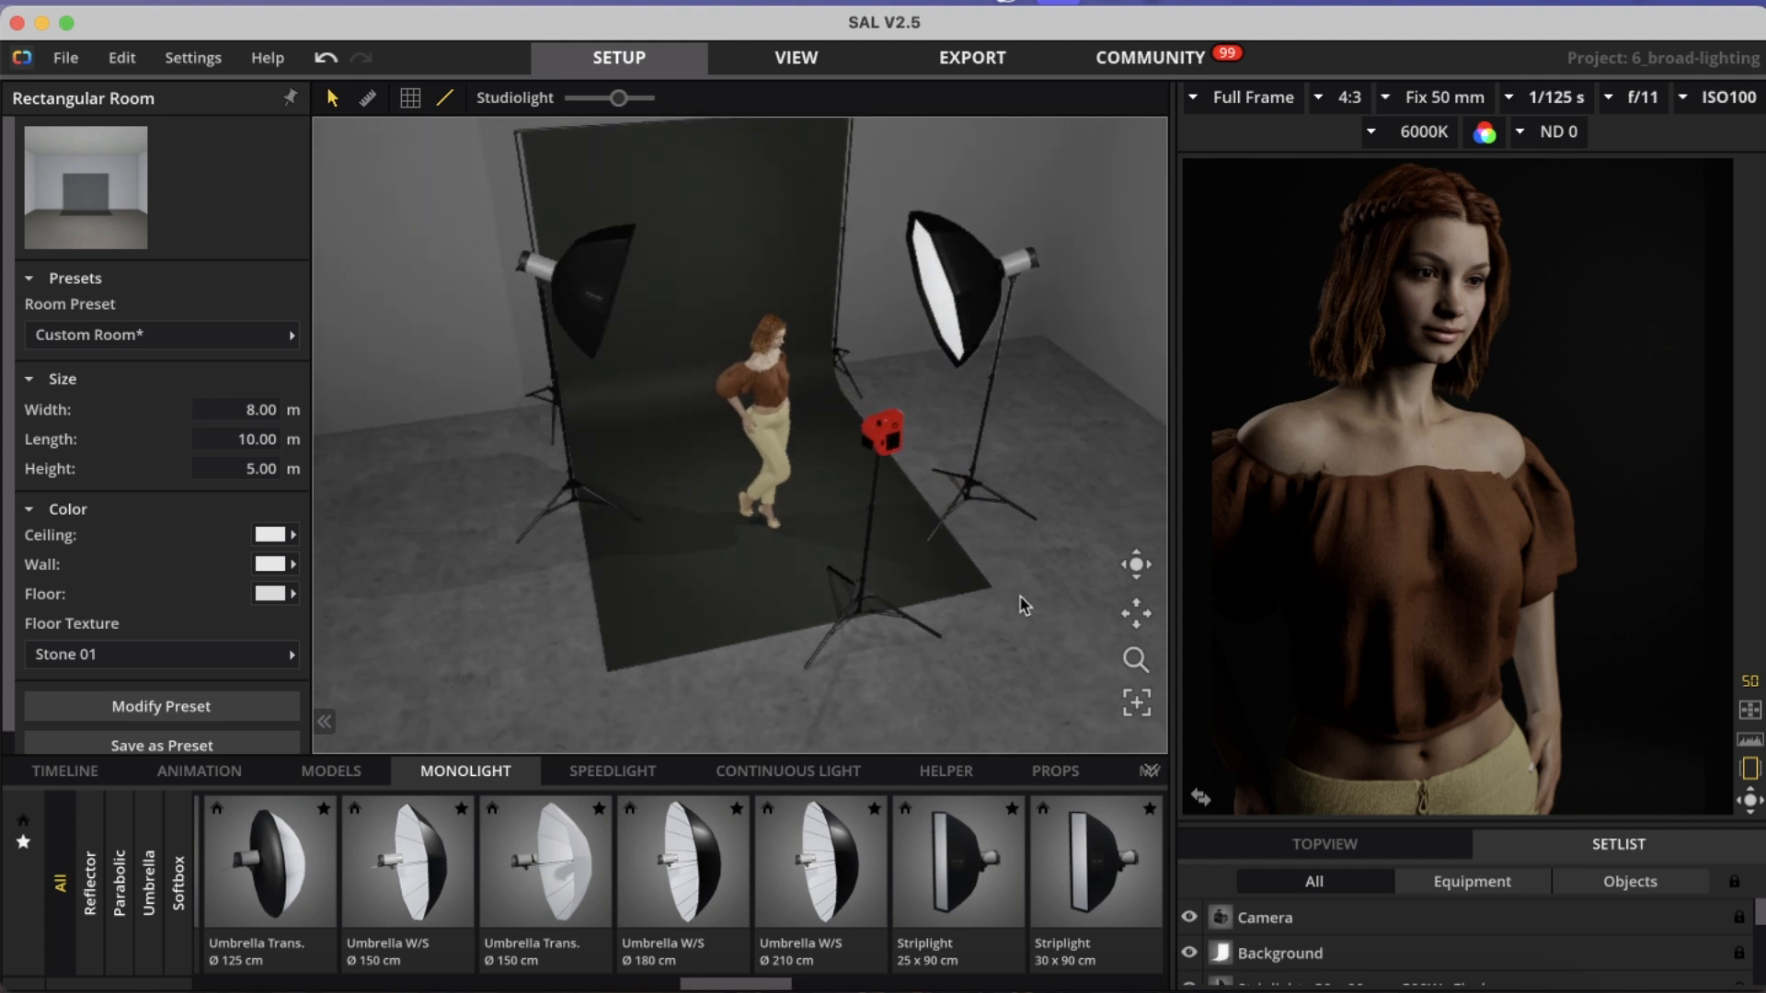
click(991, 535)
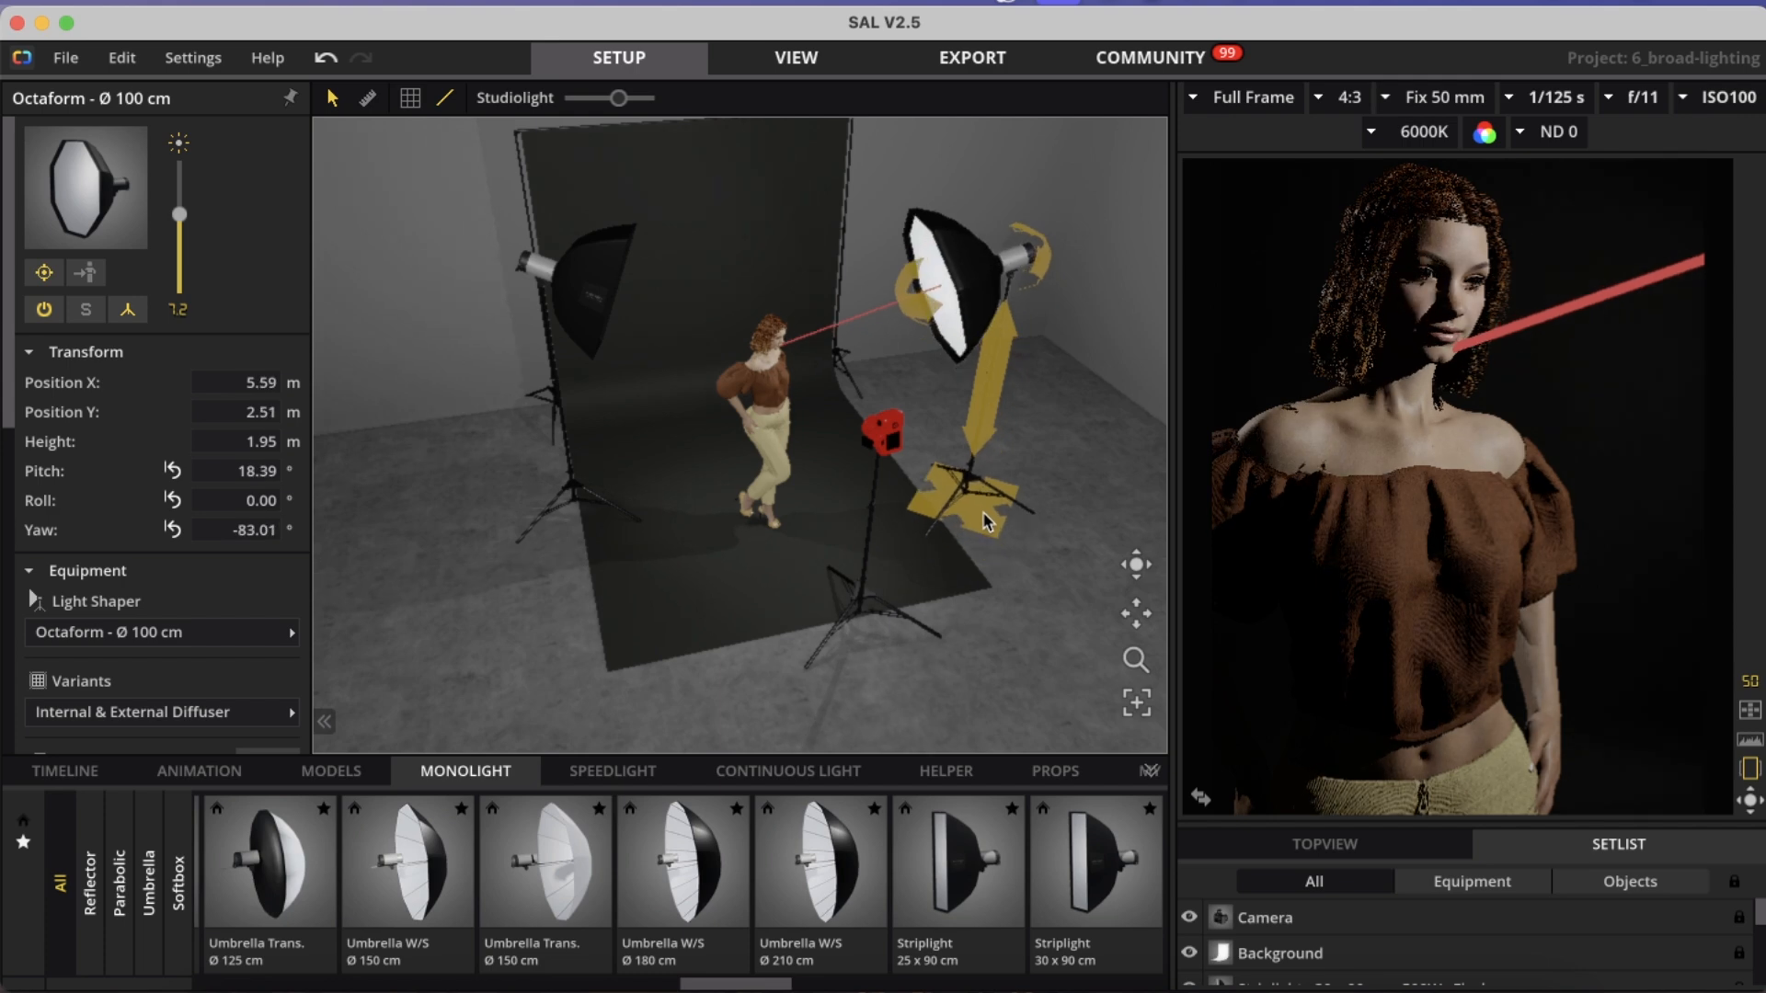
mouse_move(984, 522)
mouse_down()
mouse_move(968, 570)
mouse_move(974, 556)
mouse_up()
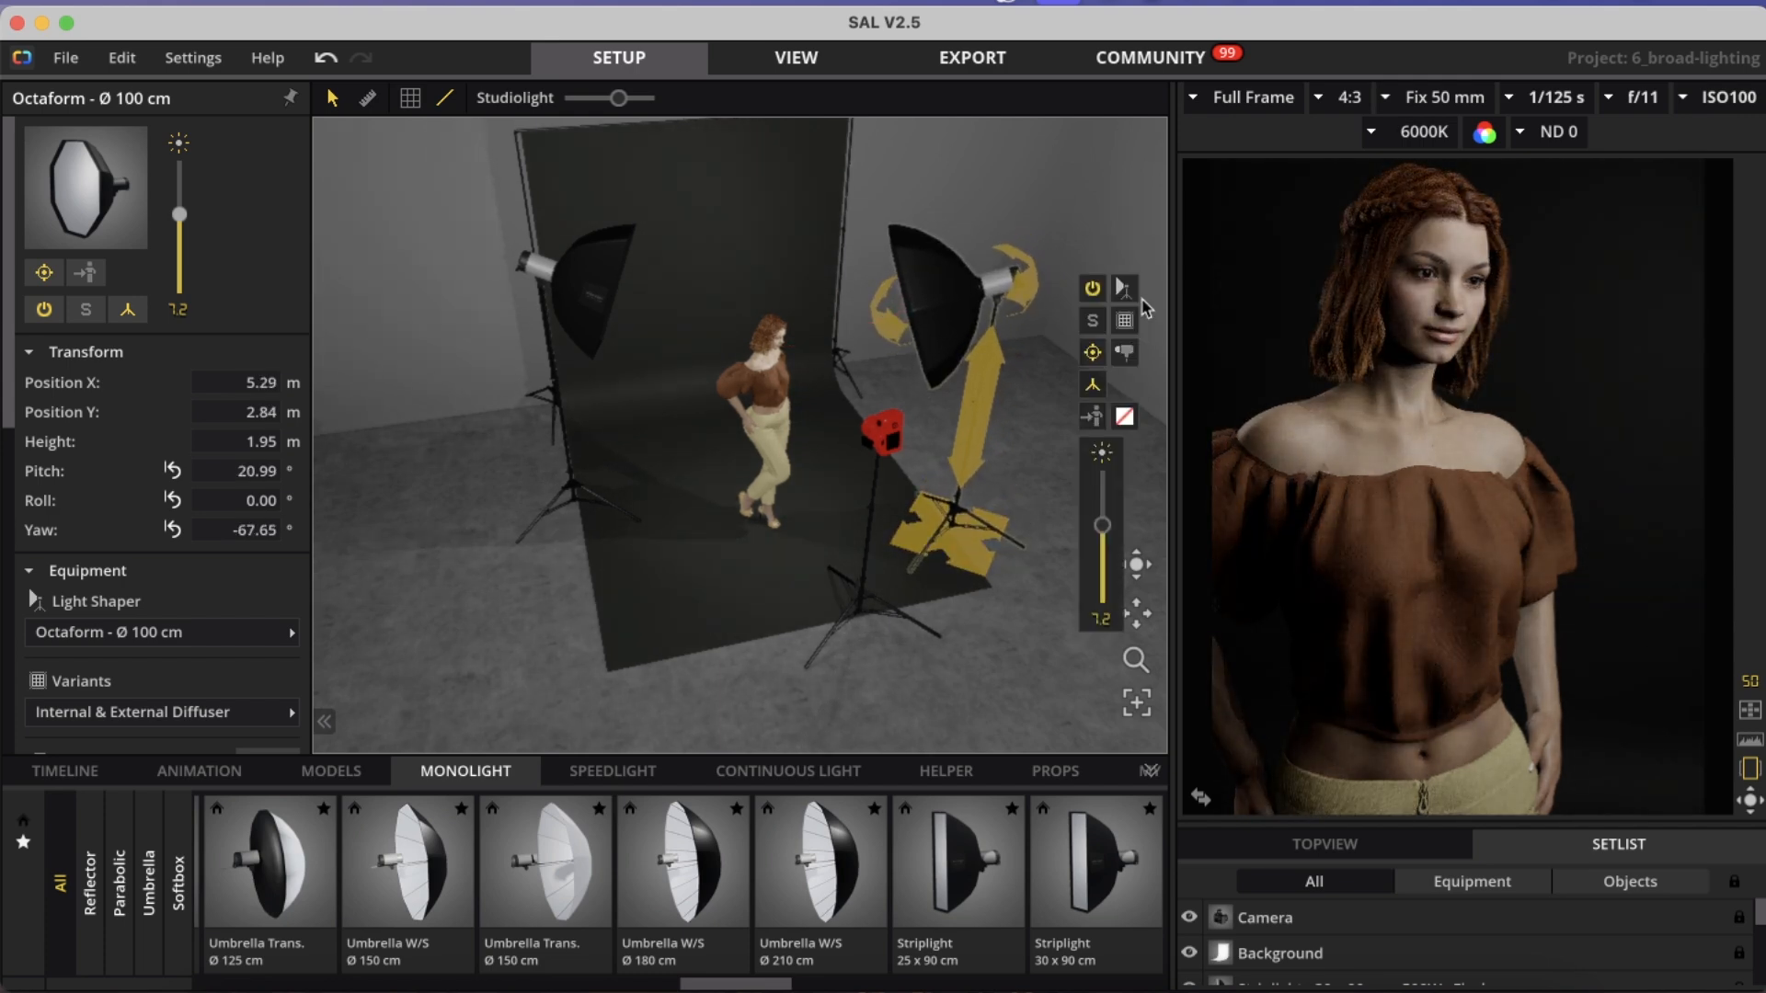
- Swap the octaform for the 90 cm parabolic light shaper and move the light to about X 5.82 m, Y 2.54 m
click(1126, 290)
click(1338, 266)
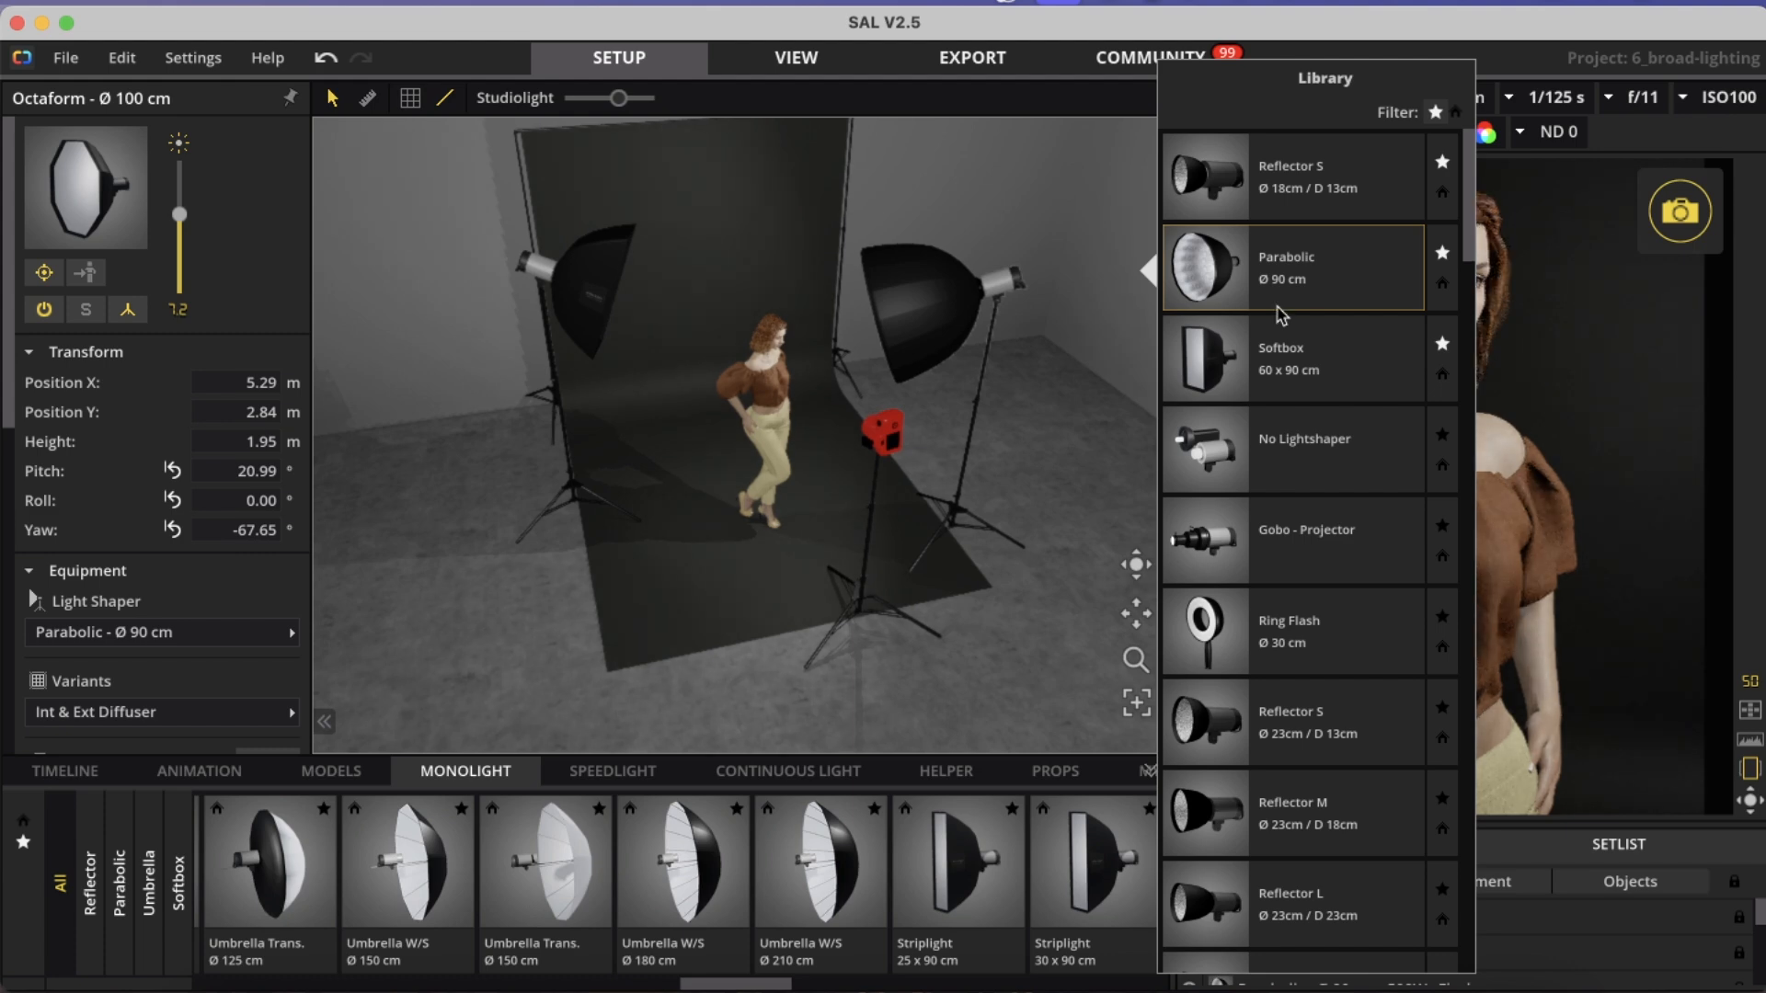
click(1029, 586)
click(1029, 586)
drag(963, 546, 1005, 515)
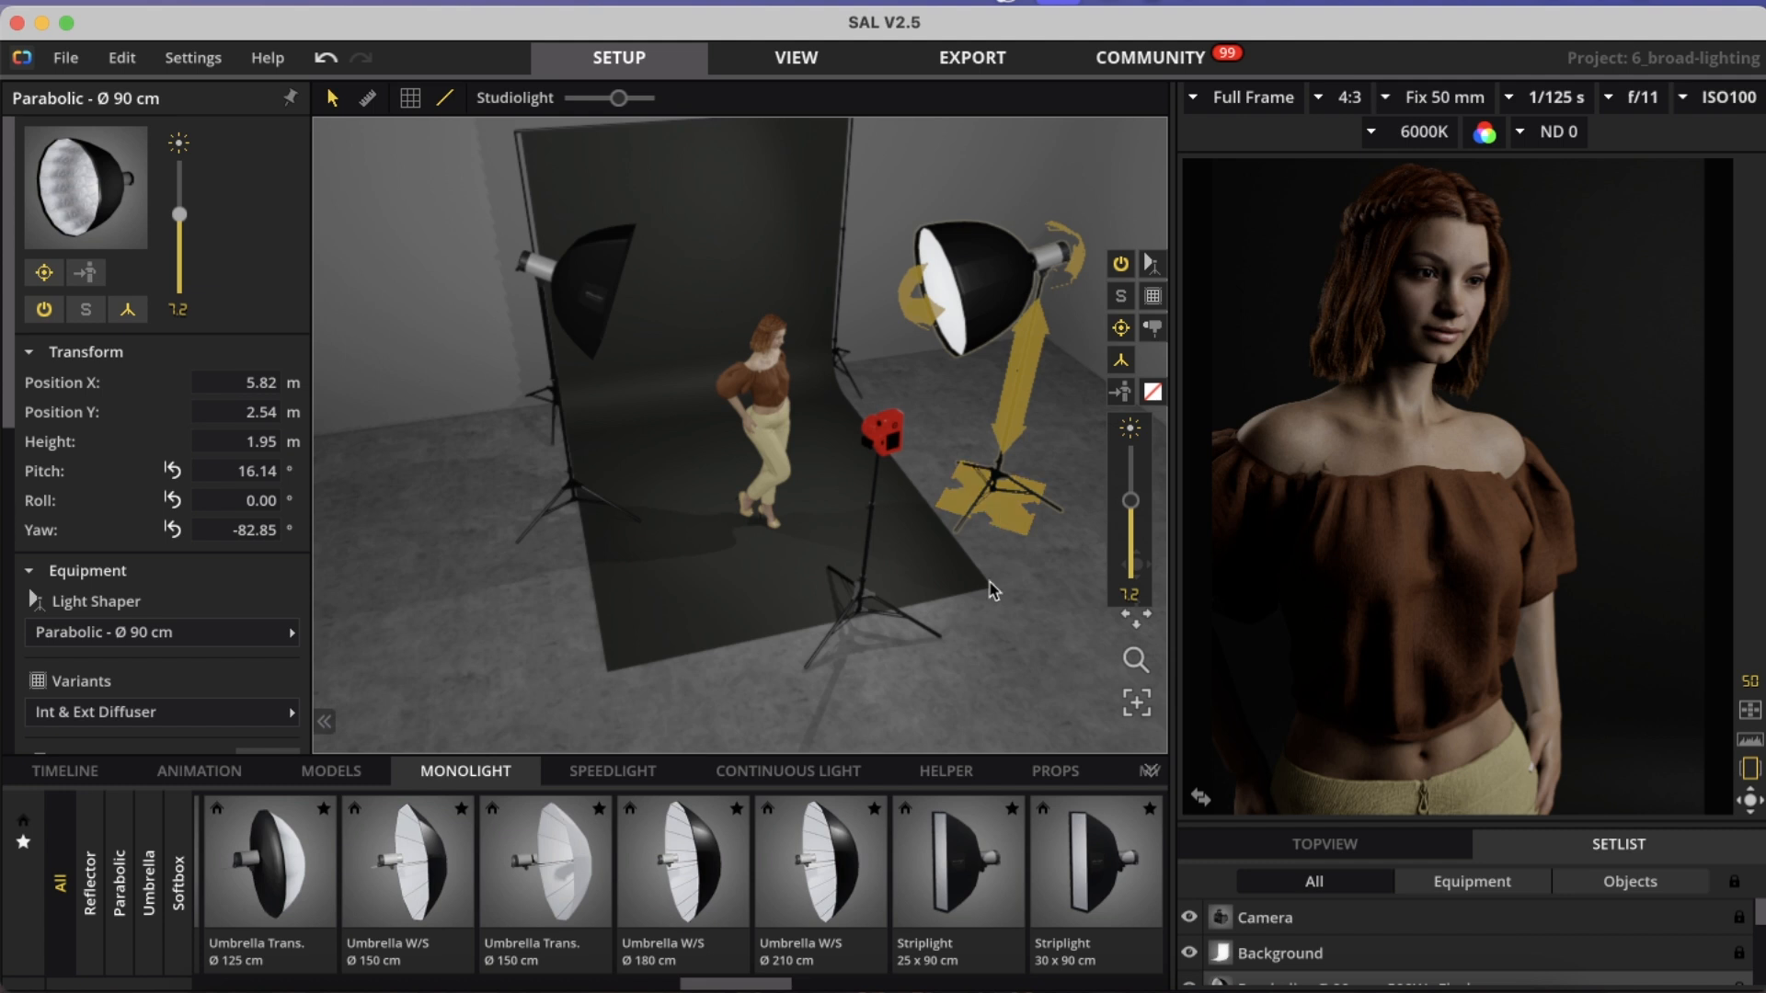
click(1003, 516)
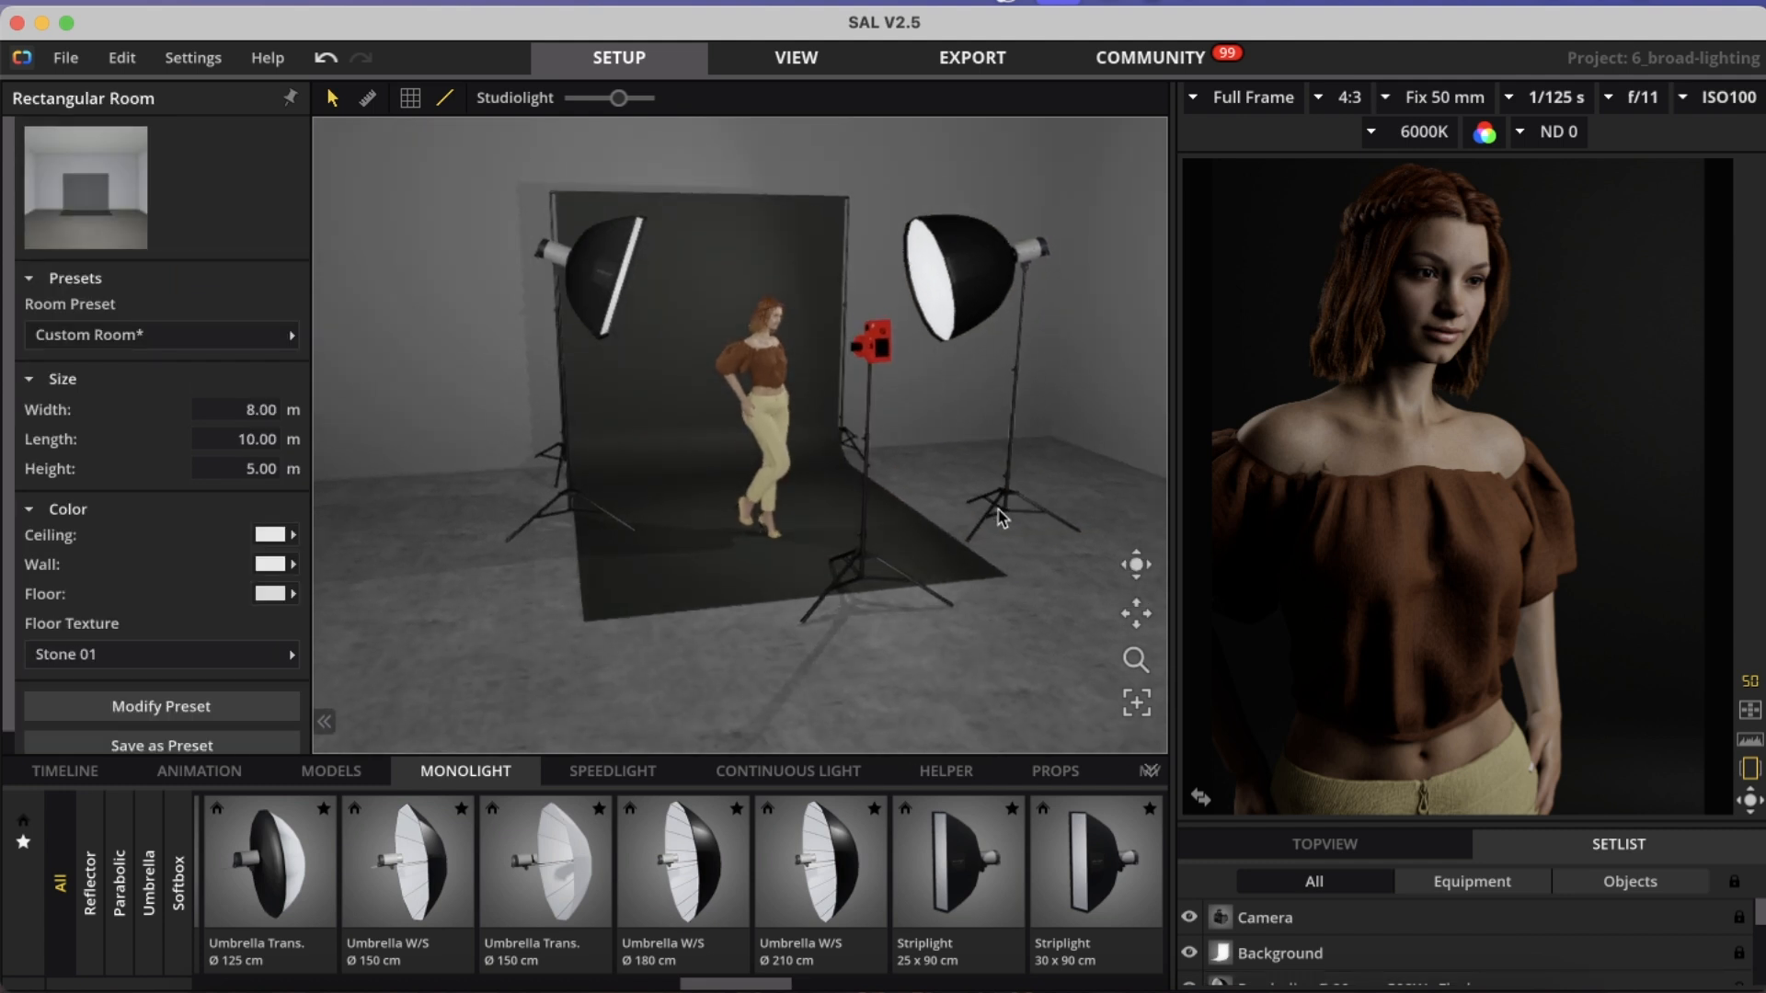
click(1002, 516)
drag(1018, 649, 1031, 658)
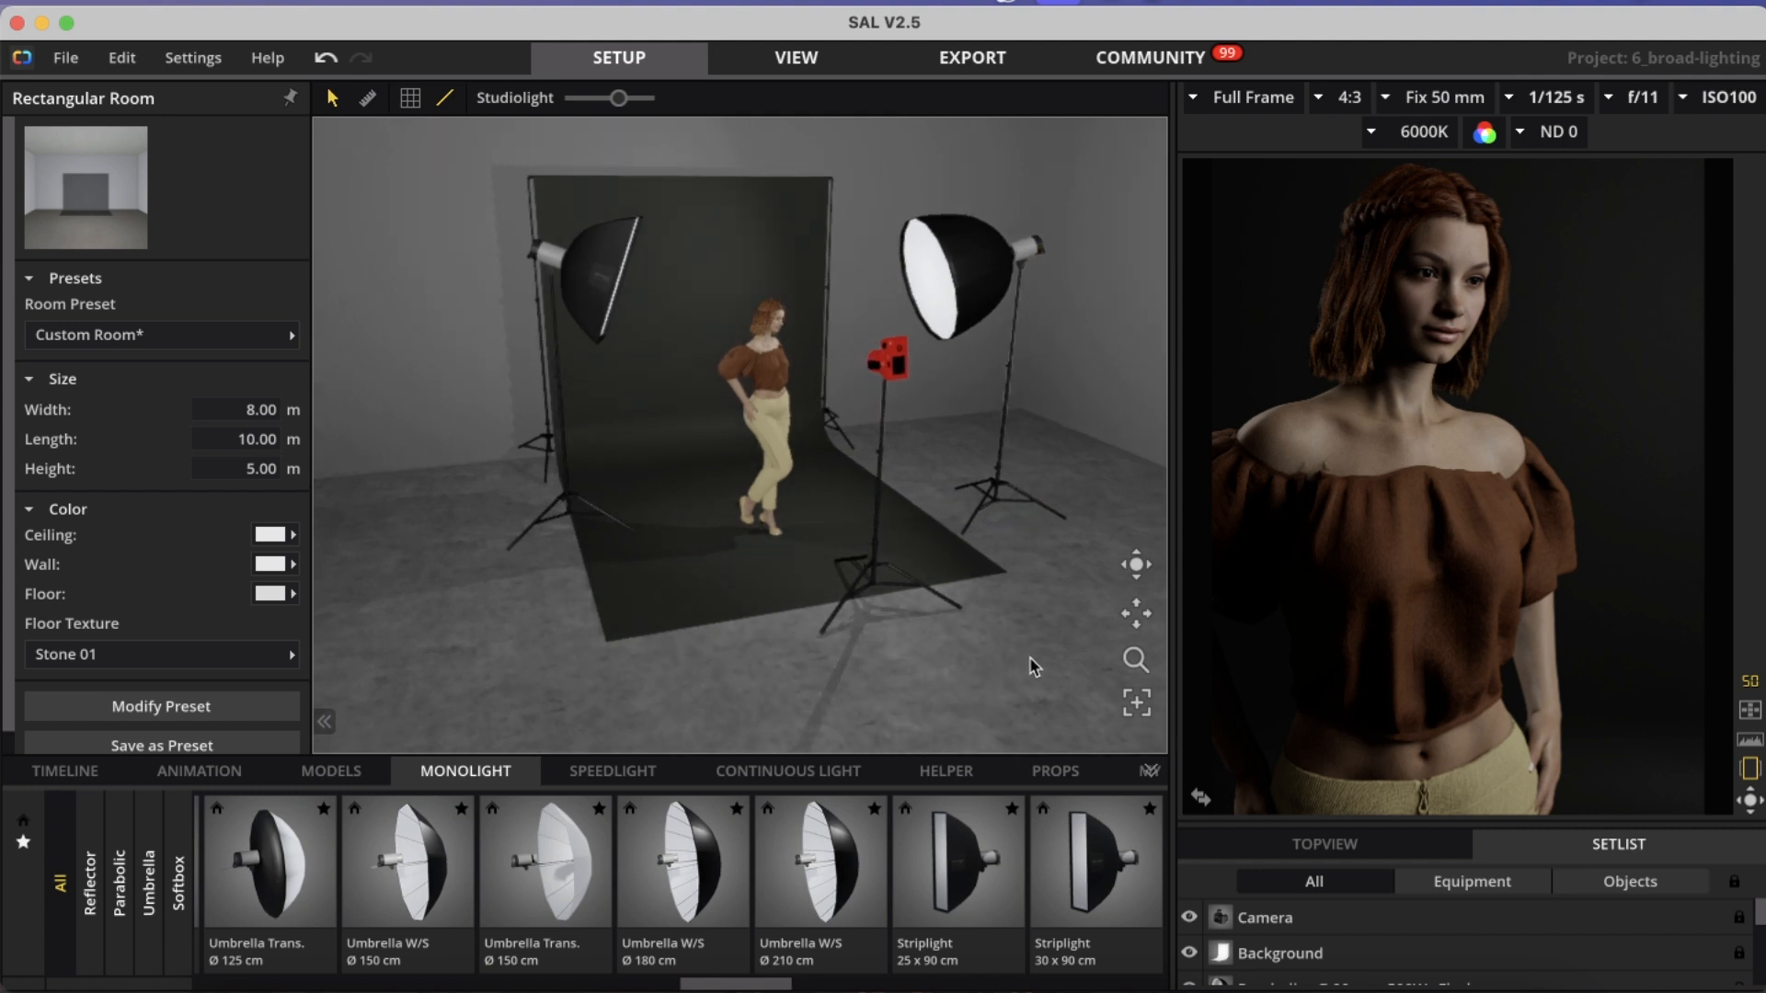